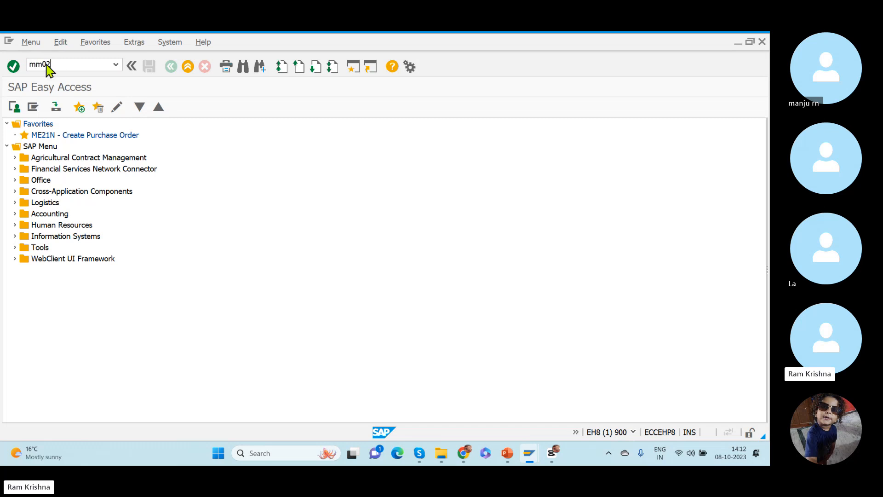
- Start the Change Material transaction MM02, and open the inbound delivery display transaction VL33N in a separate session
key("Return")
left_click(116, 142)
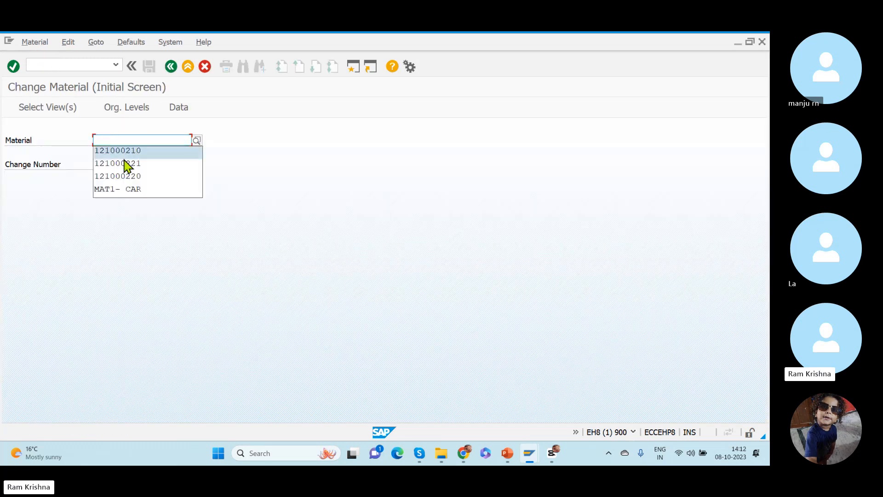
key("alt+Tab")
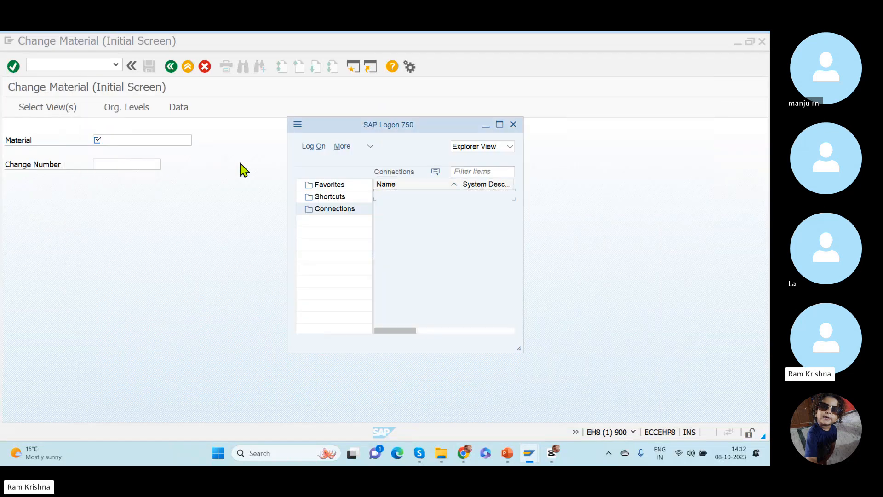
left_click(240, 163)
left_click(60, 64)
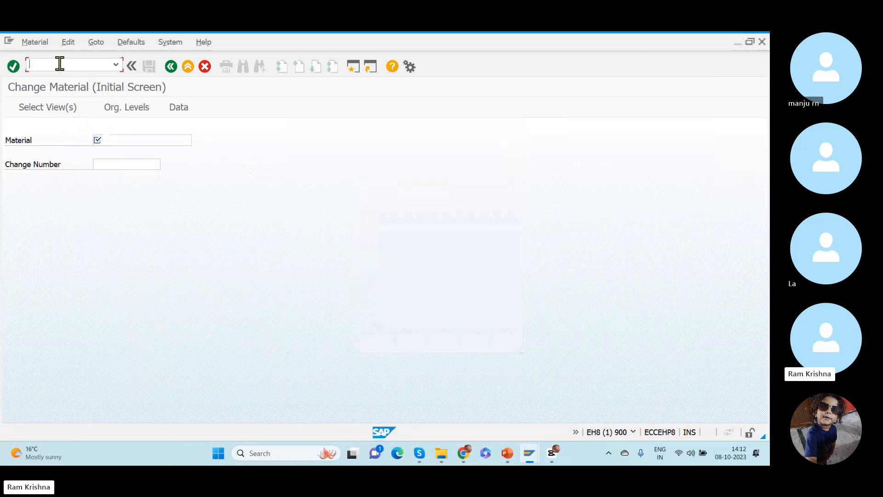
type("/ovl33")
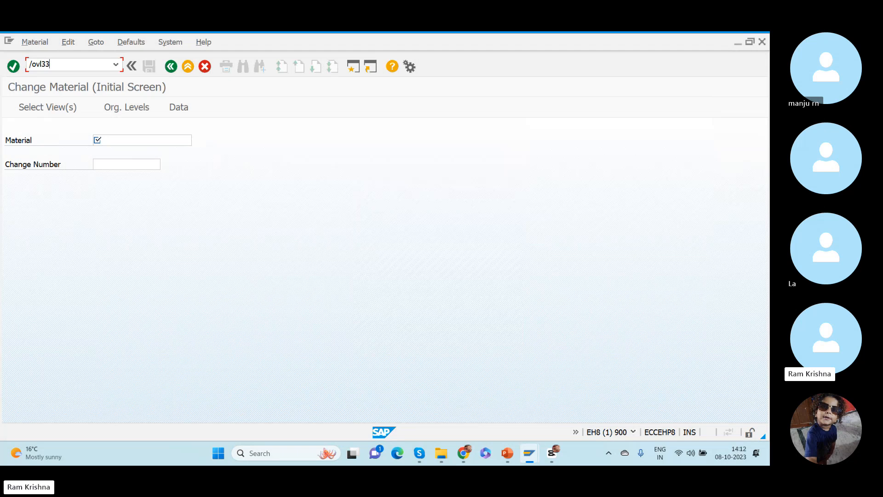
type("n")
key("Return")
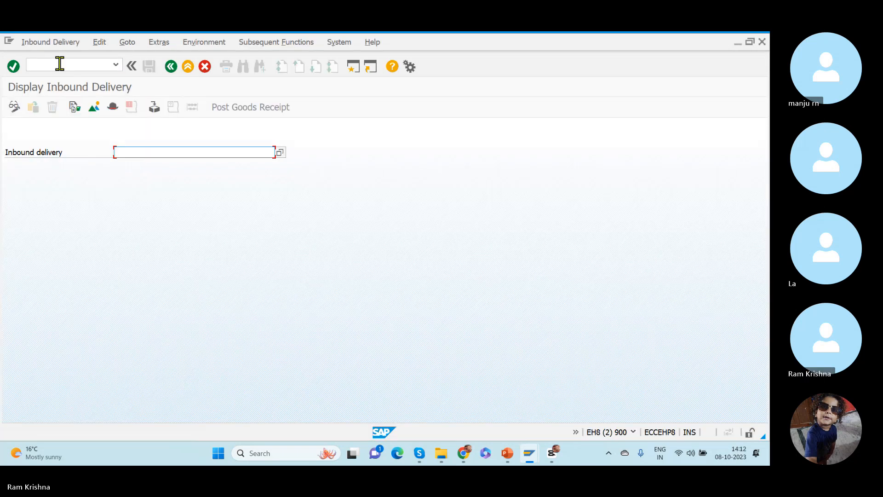
- Display inbound delivery 180007320, copy the material number from item 10, and leave the delivery
key("Down")
key("Return")
key("Return")
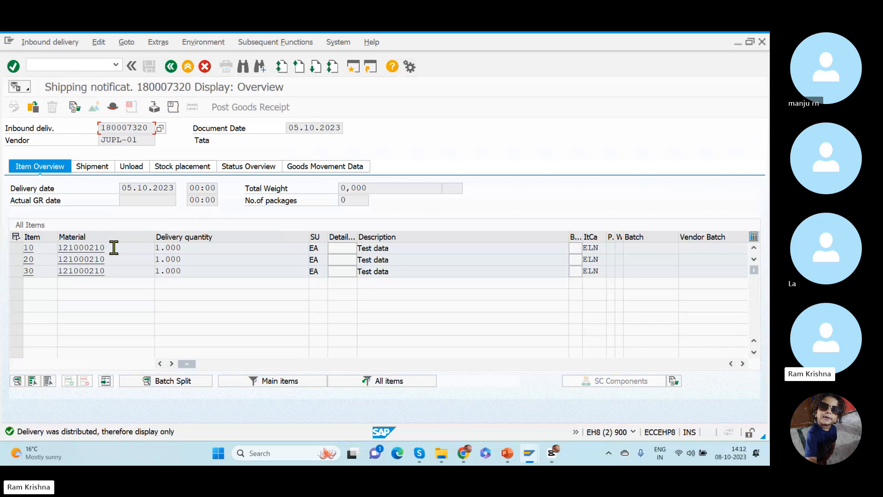
left_click_drag(114, 247, 42, 243)
key("ctrl+c")
left_click(173, 67)
- Return to the Change Material session and enter the copied material number 121000210 as the material
key("alt+Tab")
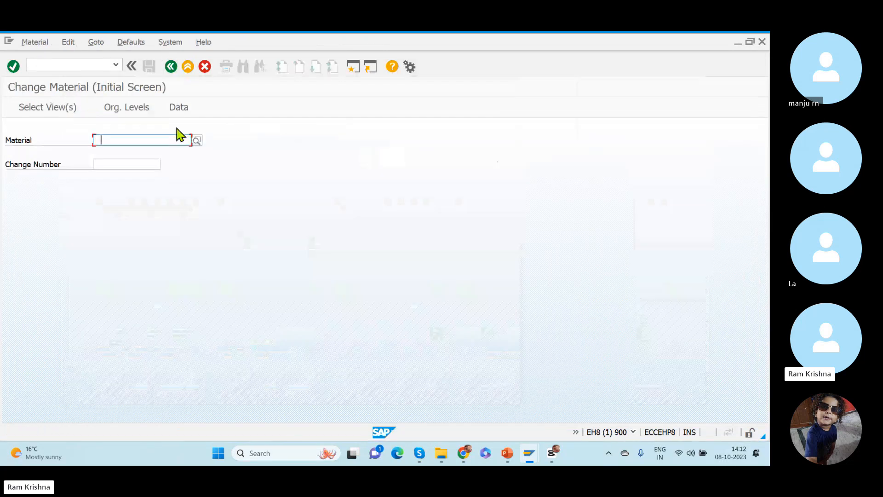
key("ctrl+v")
key("BackSpace")
key("BackSpace")
key("BackSpace")
key("BackSpace")
key("BackSpace")
key("BackSpace")
key("BackSpace")
key("BackSpace")
key("BackSpace")
key("ctrl+v")
key("Return")
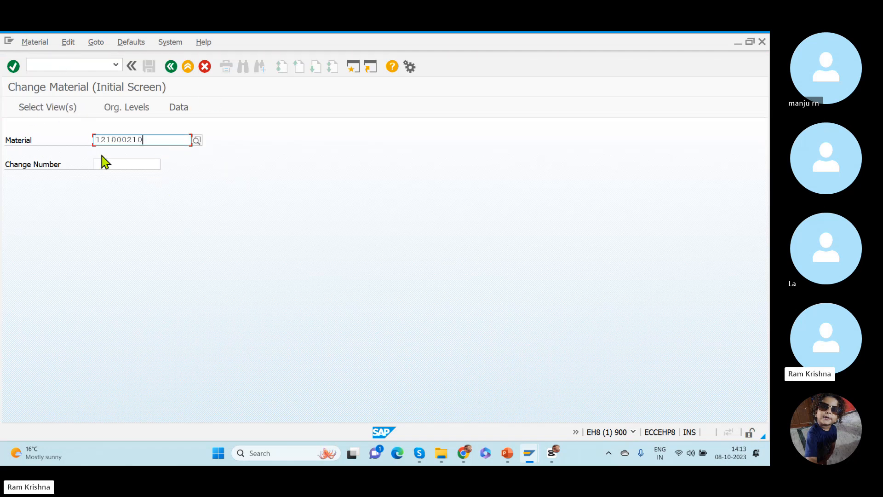
- Open the material's Basic Data 1 view and go to the units of measure in its additional data
key("Return")
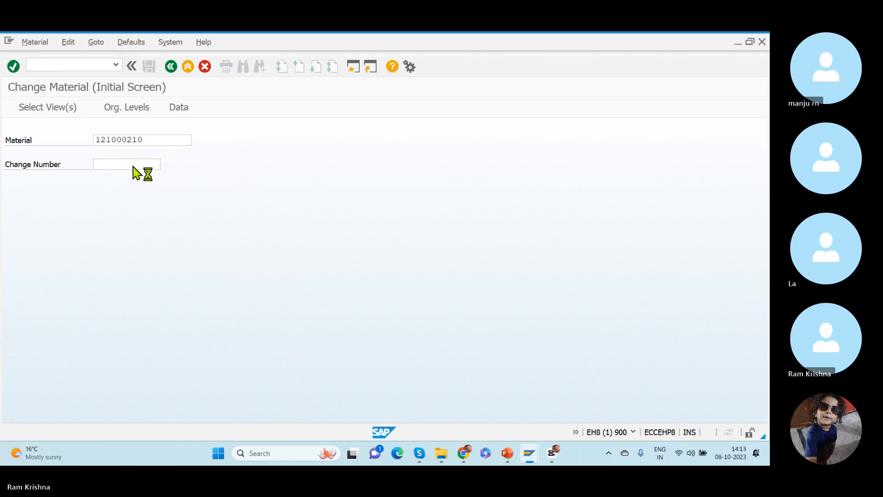
left_click(216, 185)
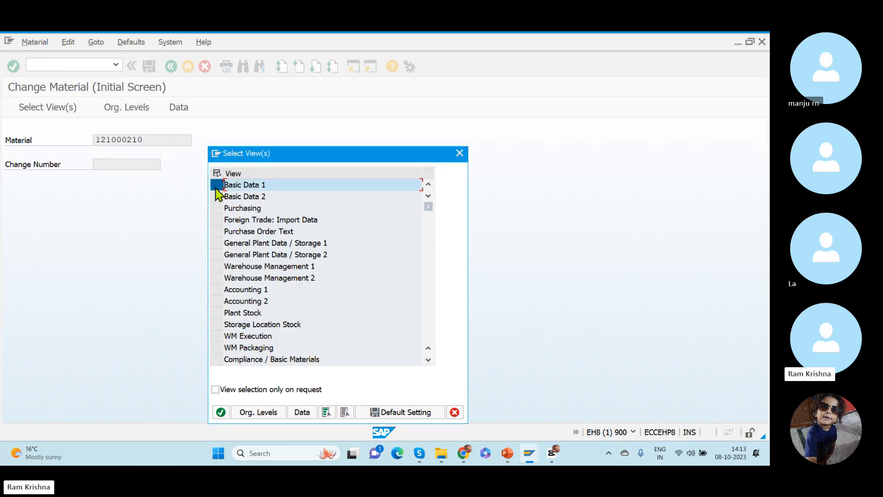
key("Return")
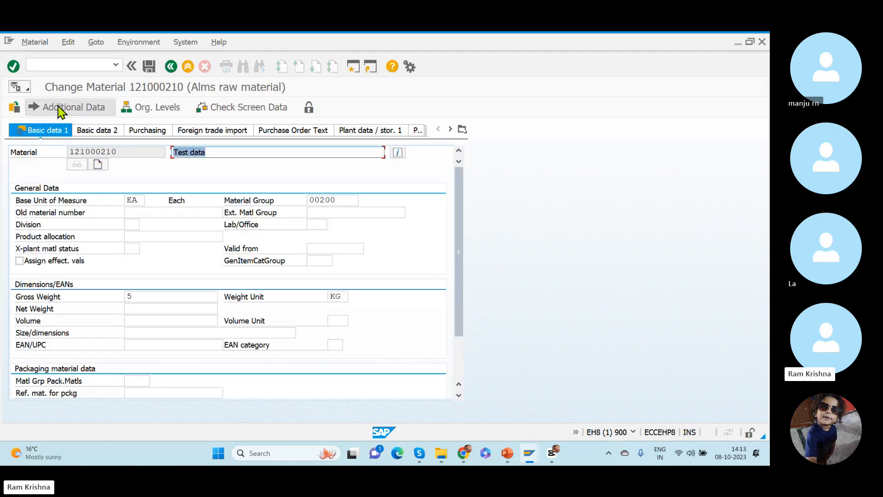
left_click(59, 107)
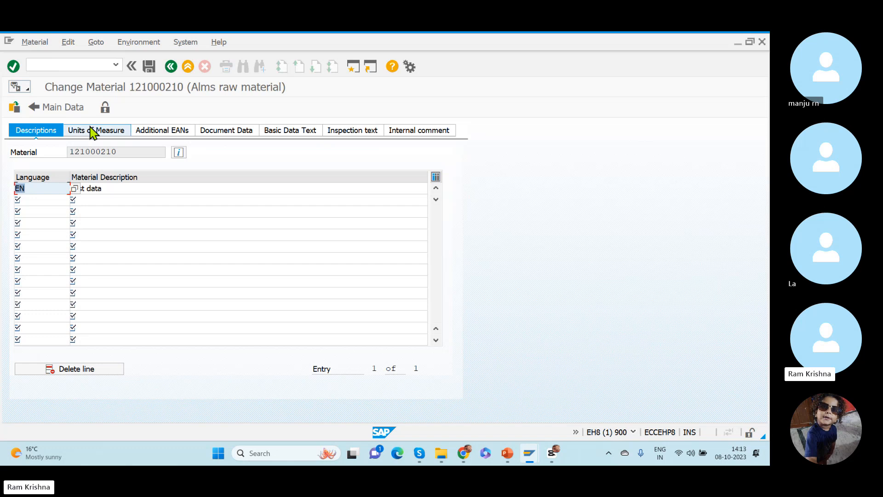
left_click(93, 131)
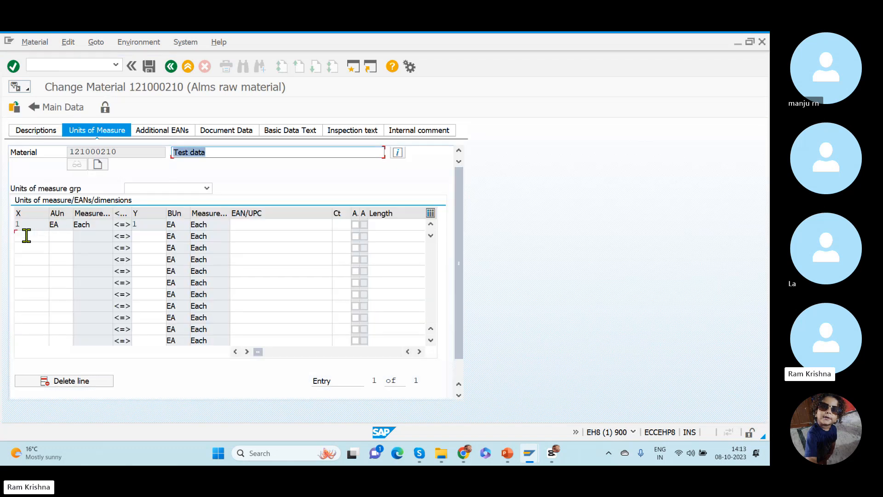
- Begin a second unit conversion row below the EA row with an X quantity of 1
left_click(26, 235)
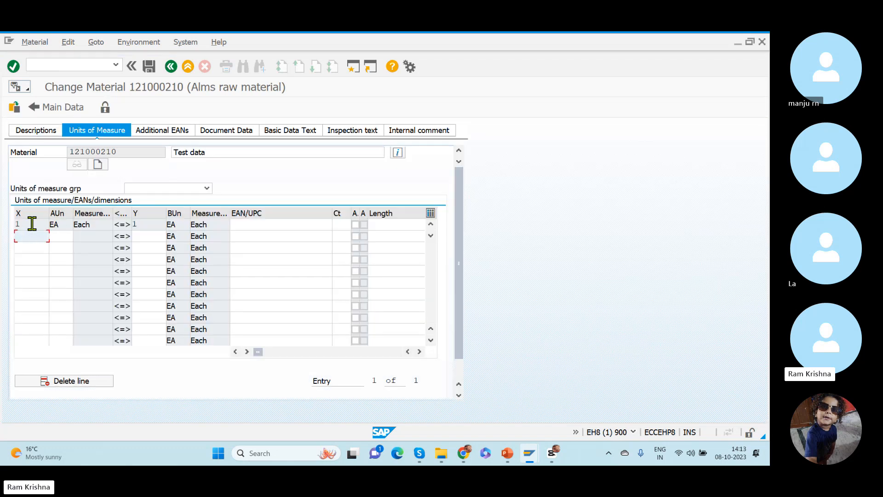
left_click_drag(71, 224, 34, 223)
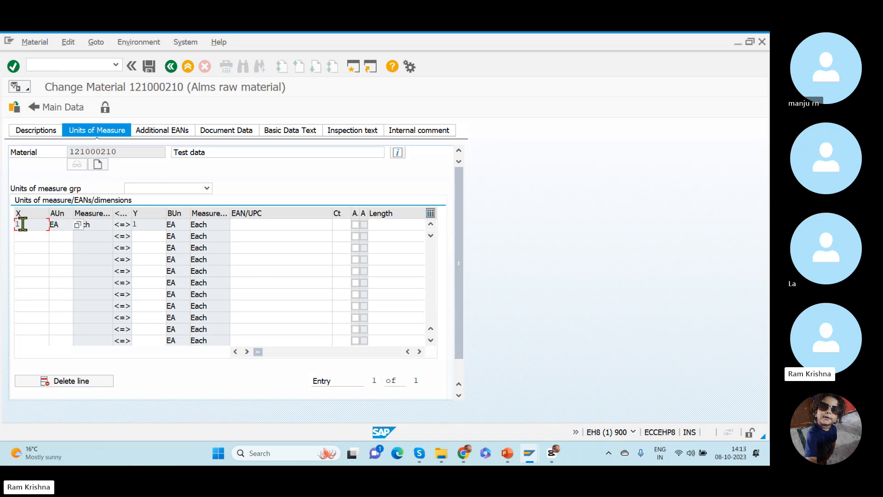
left_click_drag(147, 224, 96, 227)
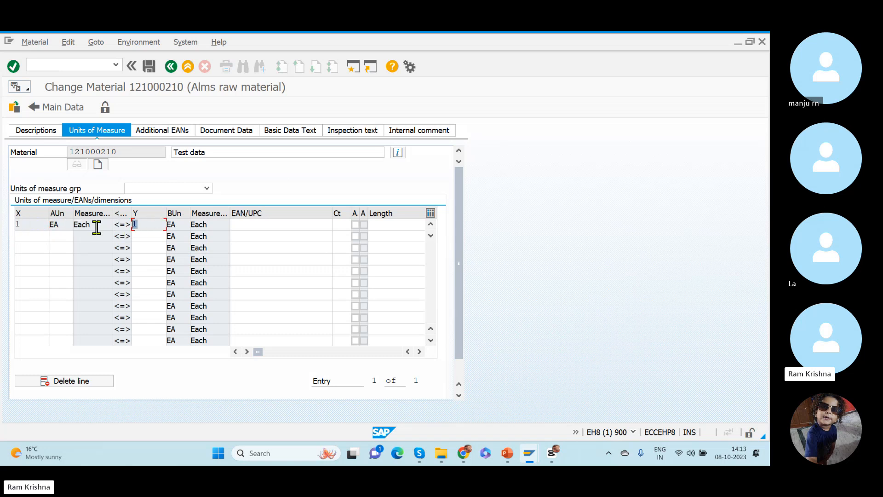
left_click(36, 237)
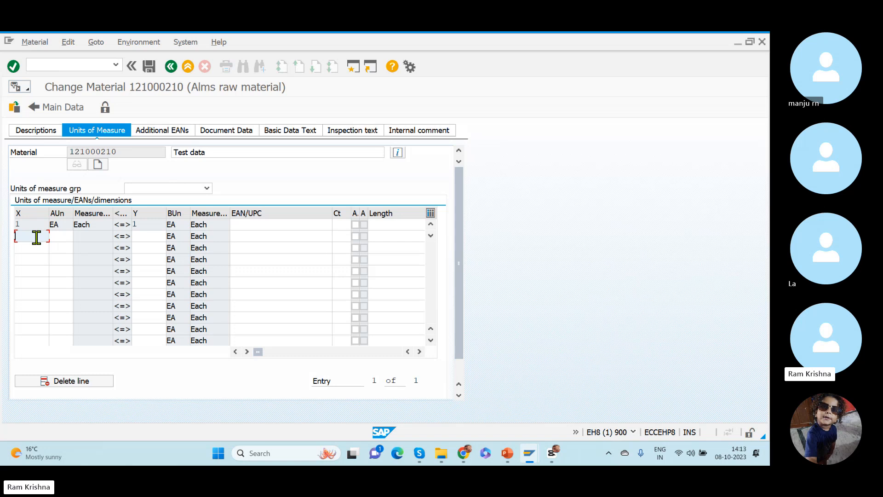
type("1")
key("Tab")
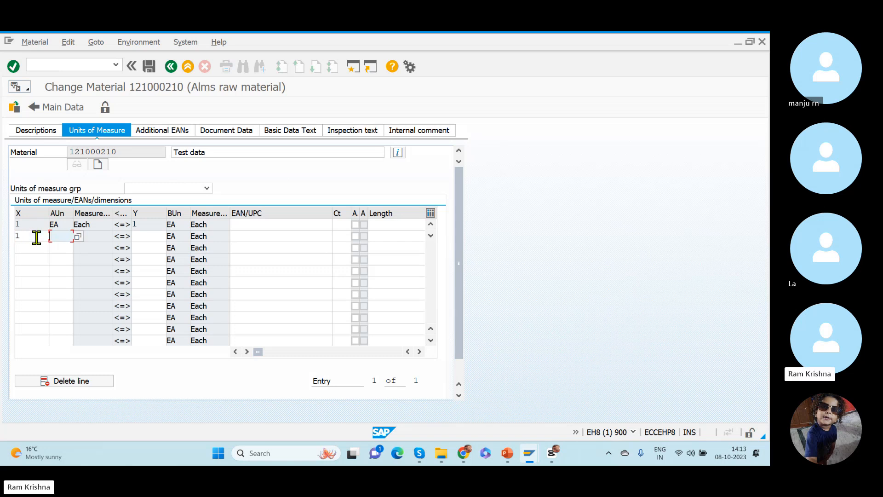
- Look up and choose CAR (Carton) as the second row's alternative unit, and set its Y quantity to 10 EA
key("Return")
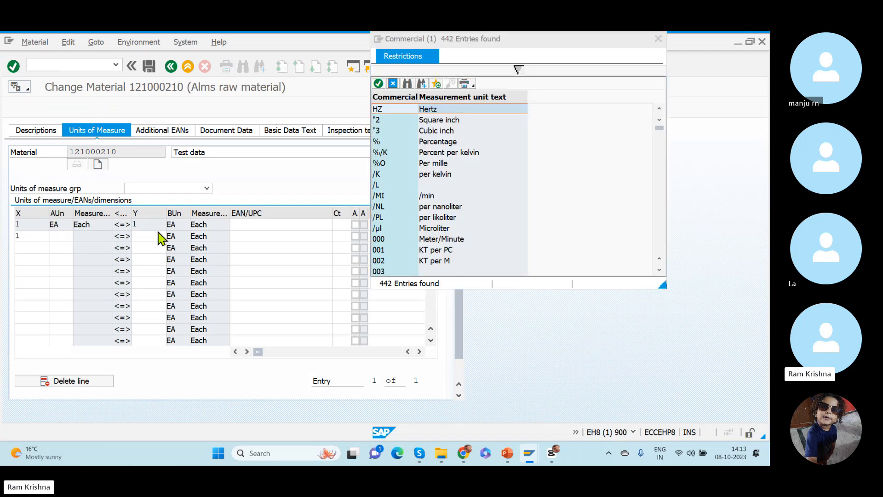
left_click(659, 271)
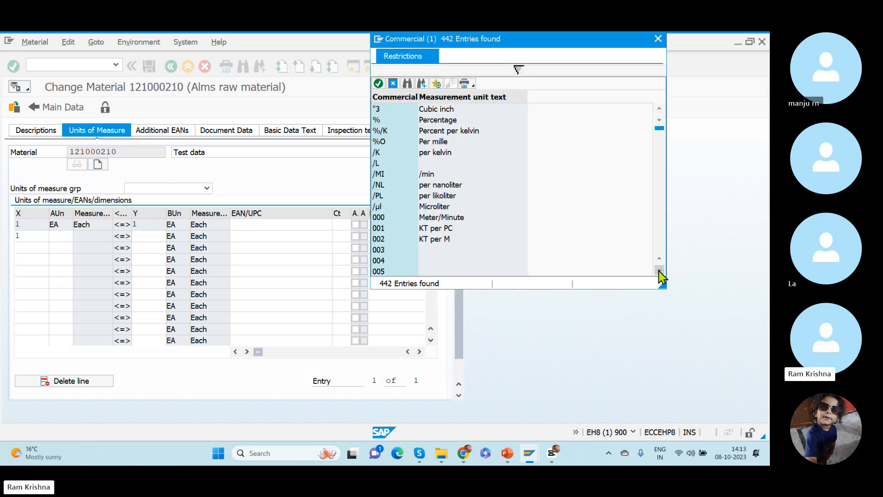
scroll(661, 272, "down", 5)
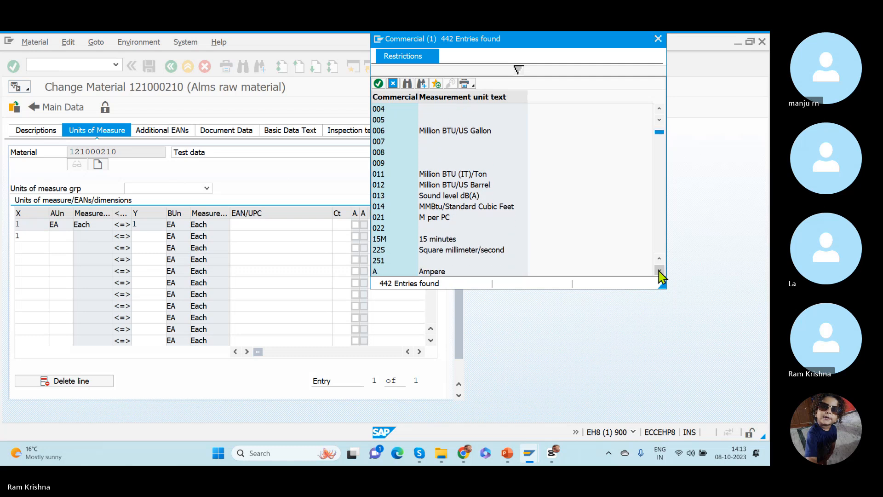
scroll(660, 274, "down", 8)
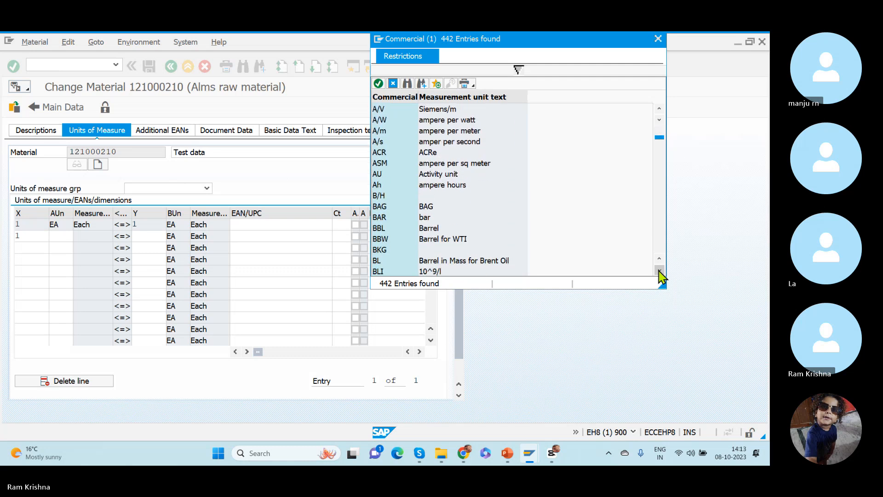
scroll(661, 275, "down", 2)
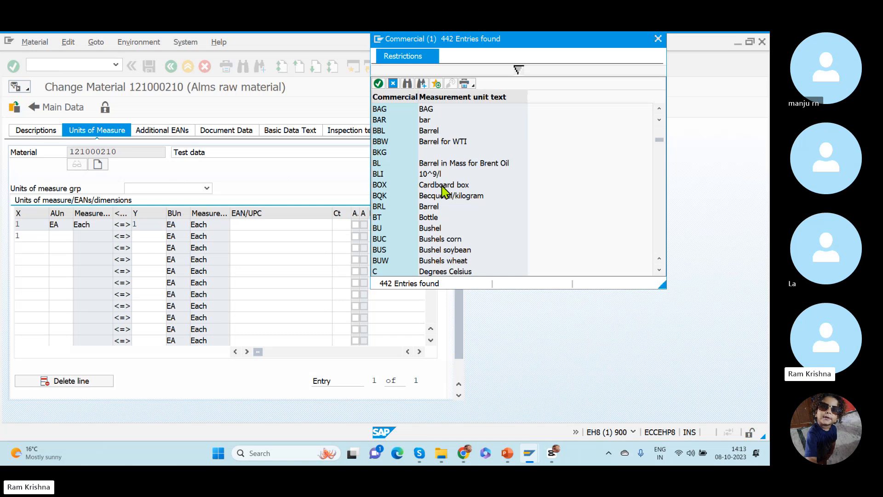
left_click(660, 271)
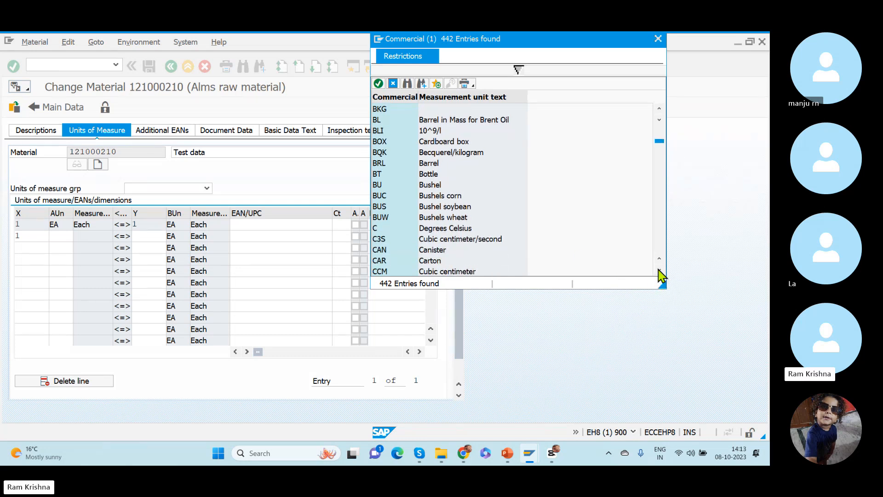
left_click(659, 271)
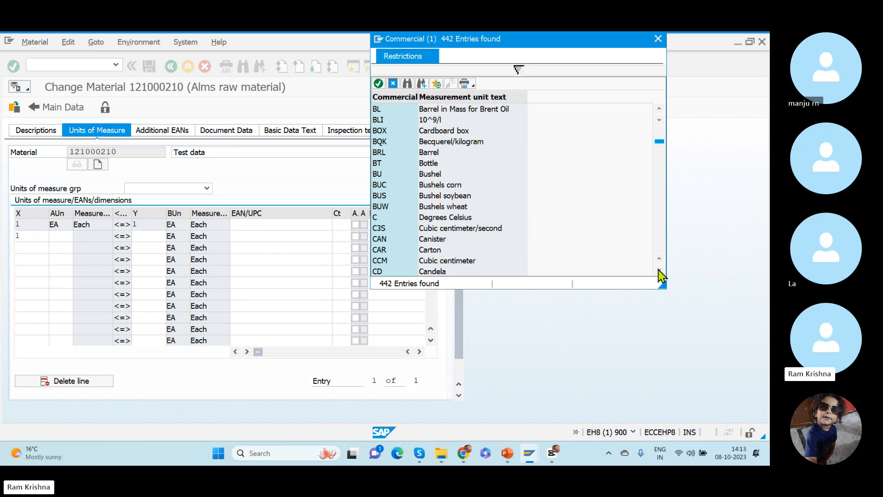
left_click(445, 252)
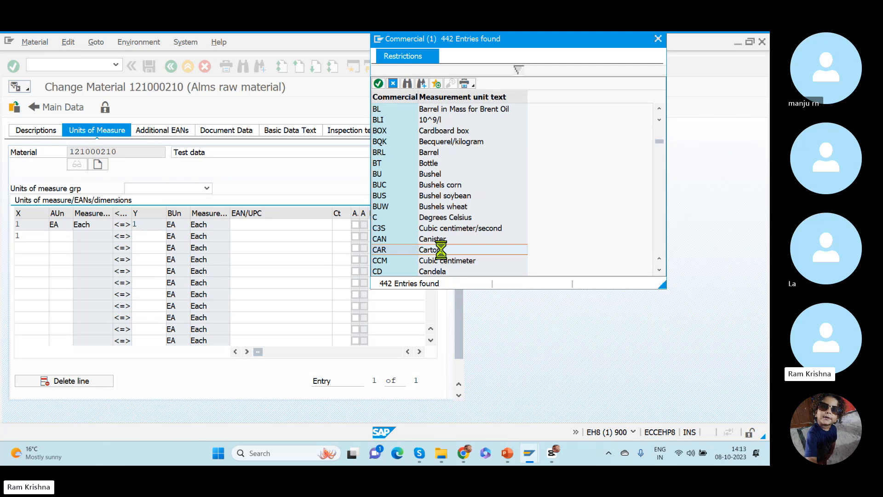
double_click(443, 252)
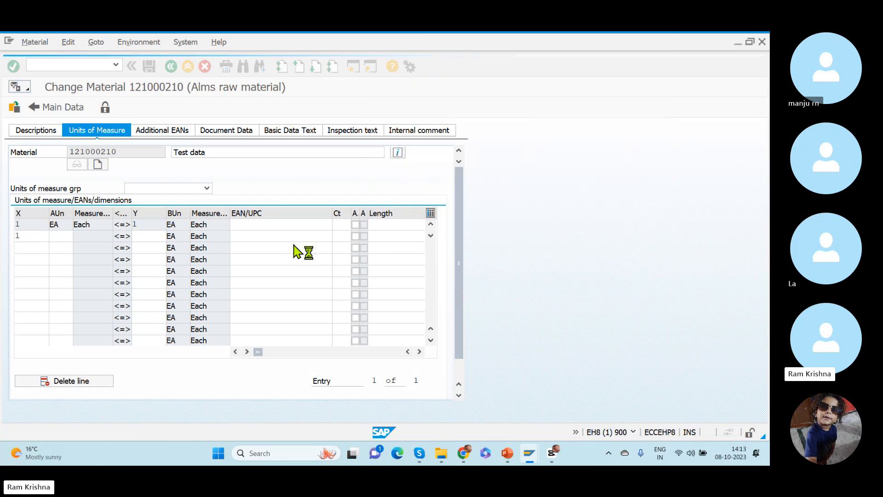
left_click(150, 236)
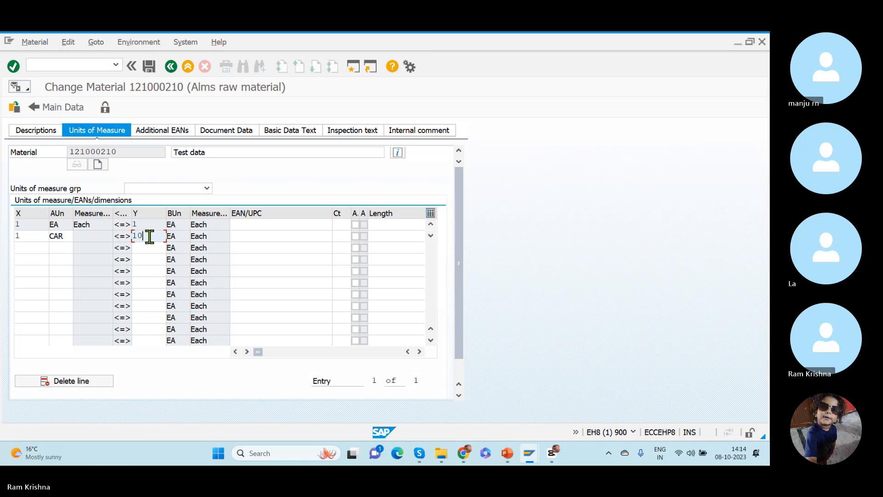
- Add a third unit conversion row with an X quantity of 1 and look up PAL (Pallet) as its alternative unit
left_click(23, 250)
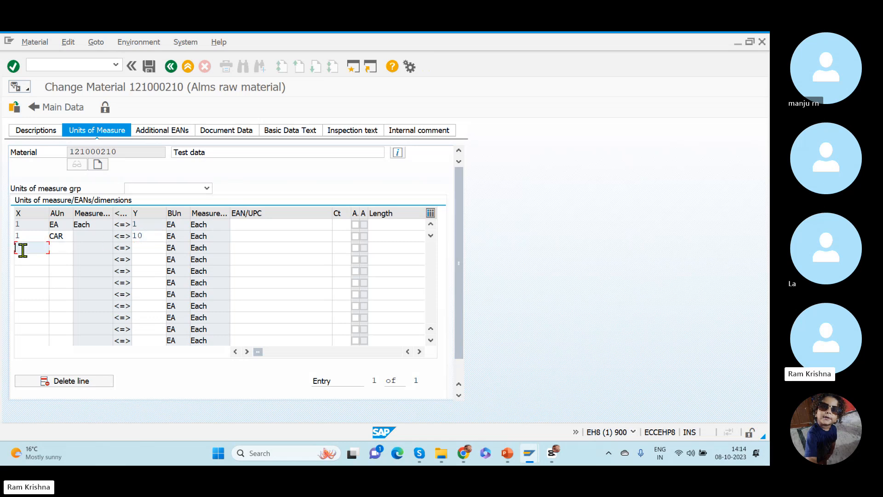
key("Tab")
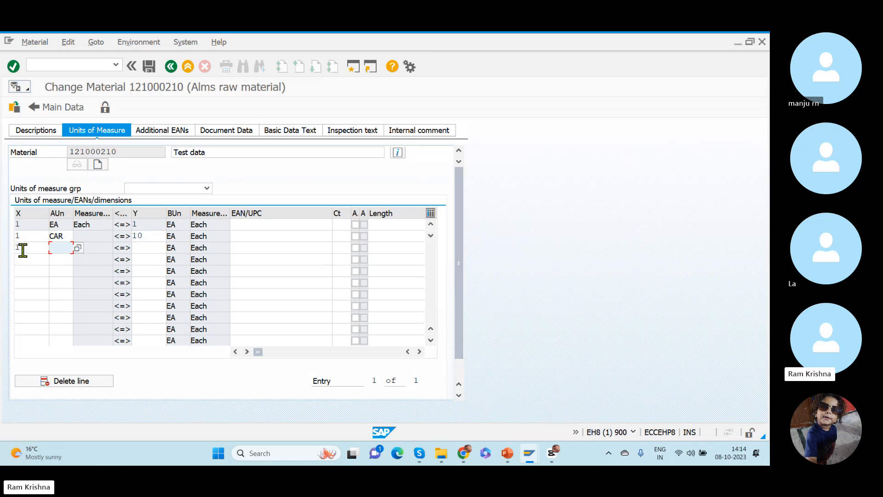
left_click(78, 248)
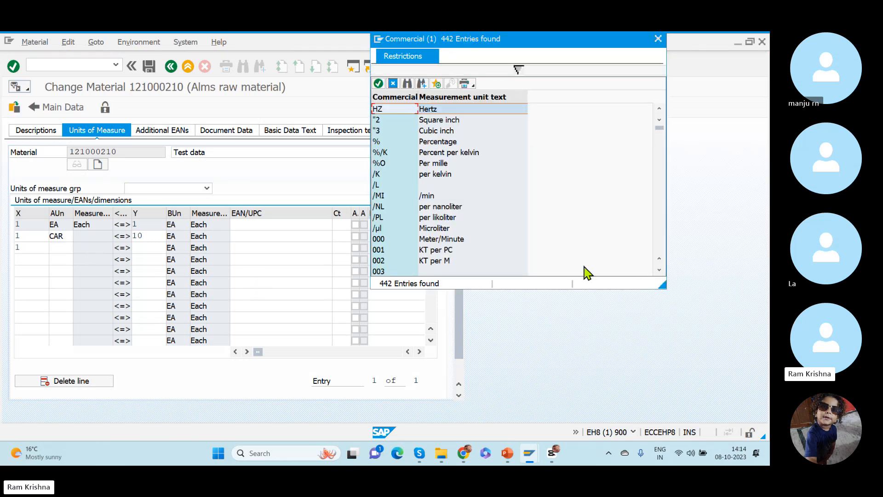
left_click_drag(660, 129, 664, 231)
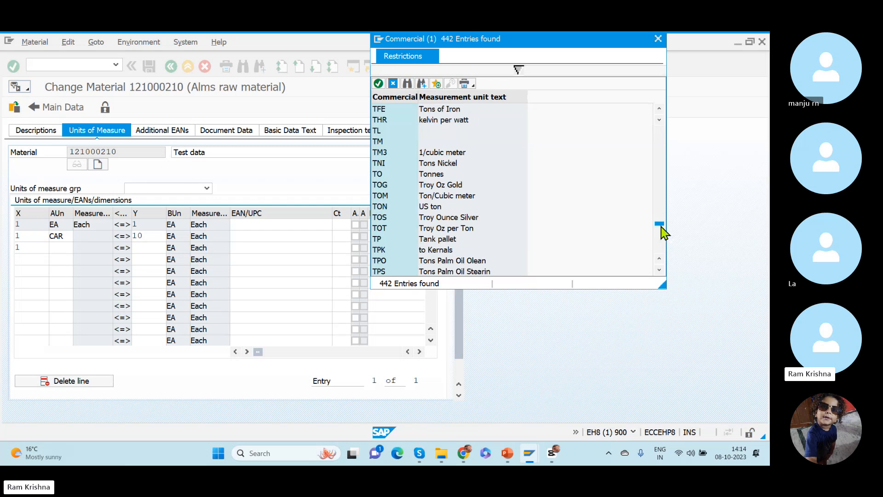
left_click(662, 203)
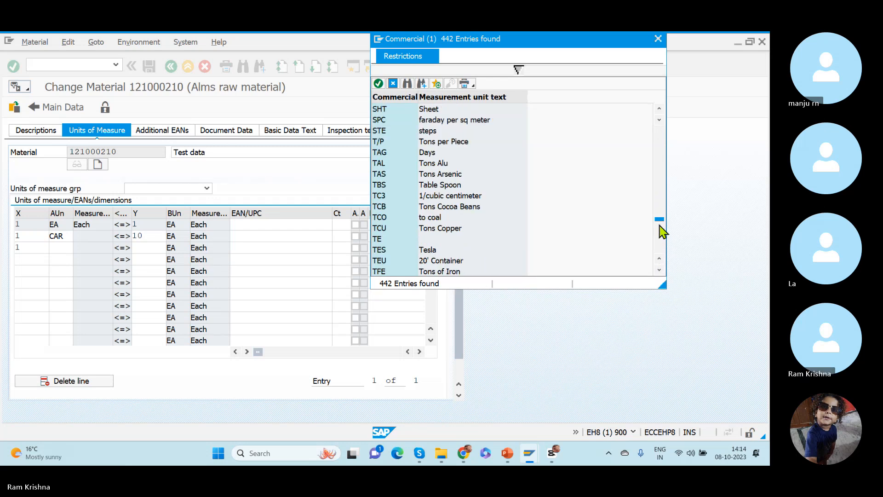
left_click(665, 190)
left_click(664, 190)
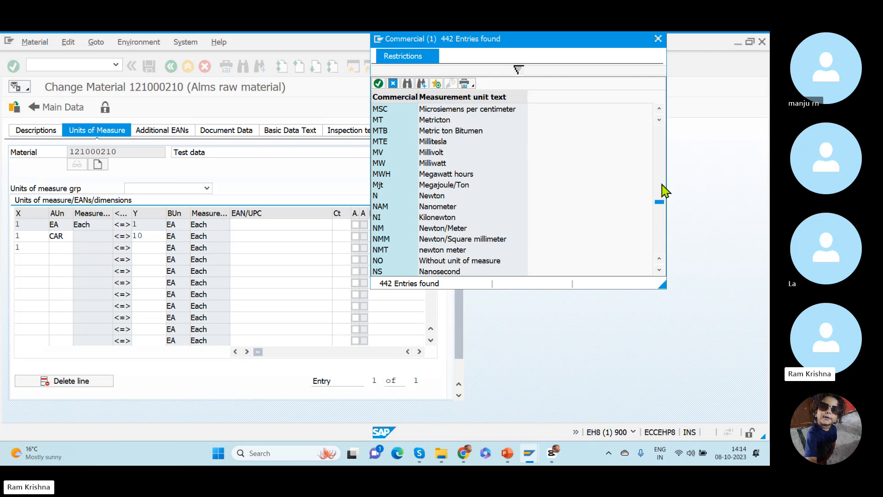
scroll(663, 277, "down", 4)
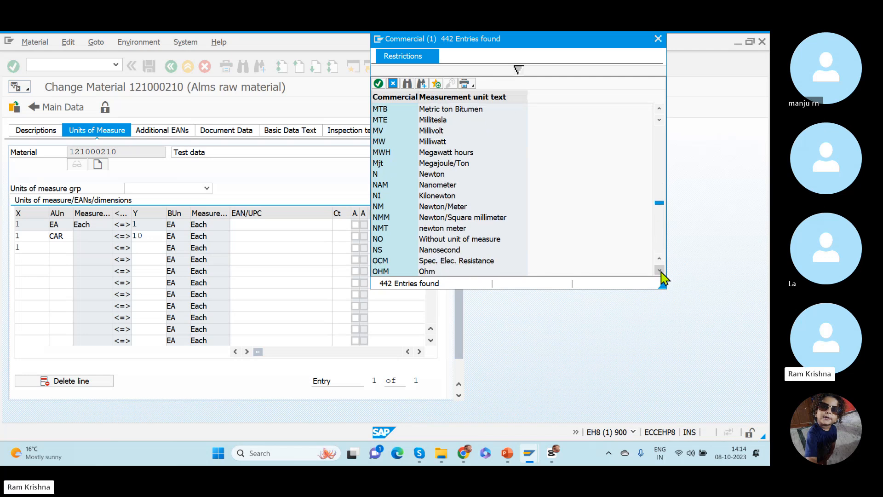
scroll(661, 273, "down", 1)
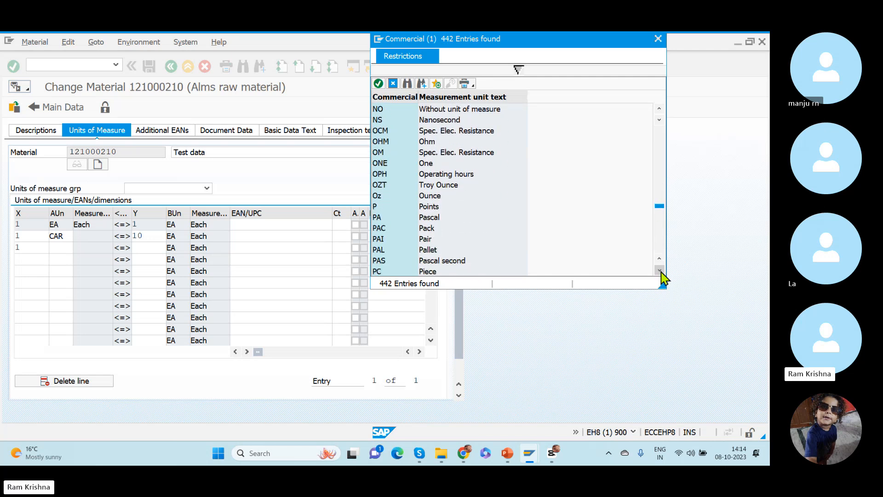
double_click(385, 250)
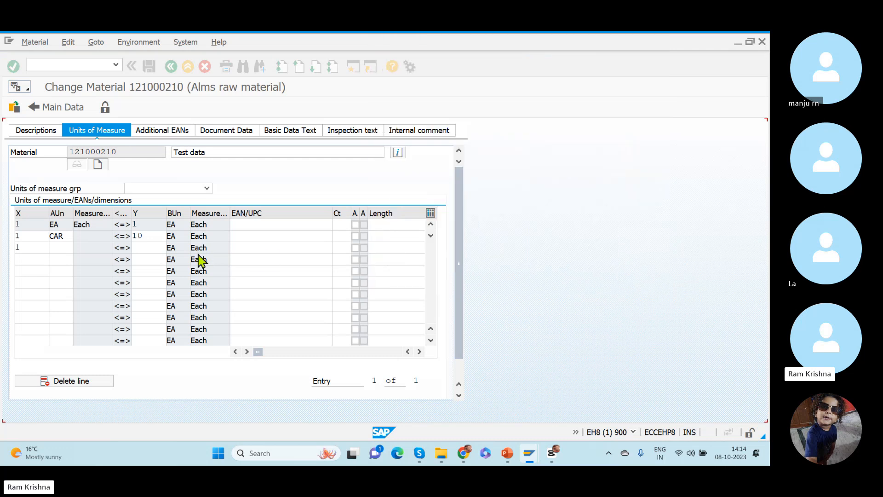
- Set the Y quantity of the PAL row to 100 EA
left_click(151, 250)
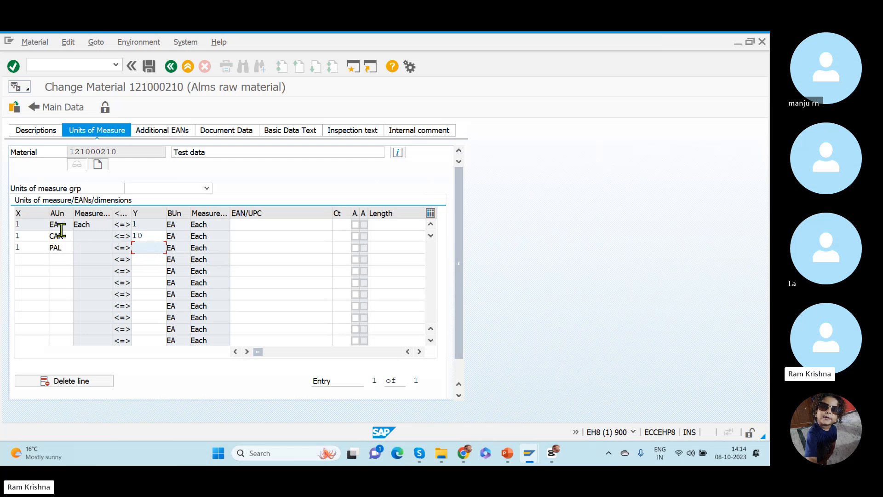
left_click_drag(152, 235, 119, 229)
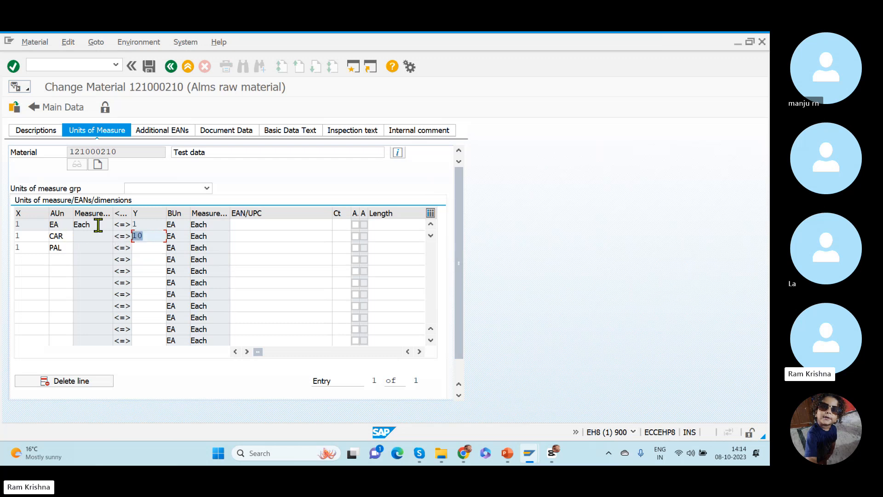
left_click(147, 249)
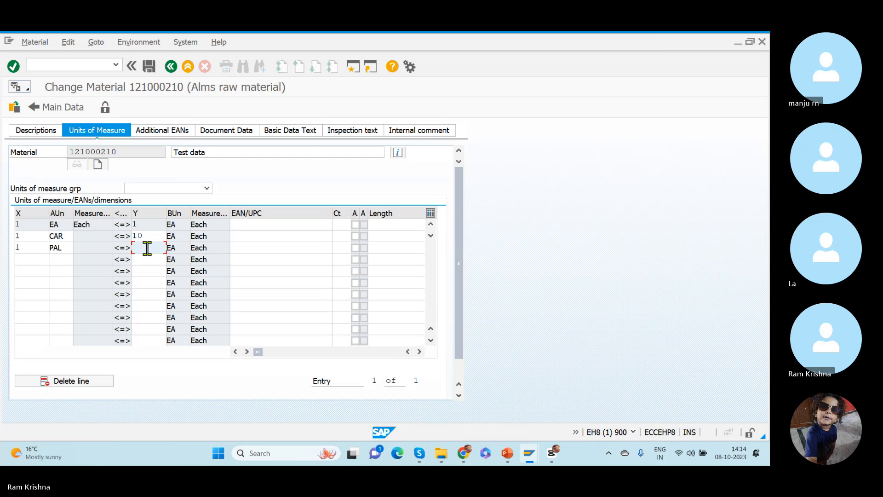
type("100")
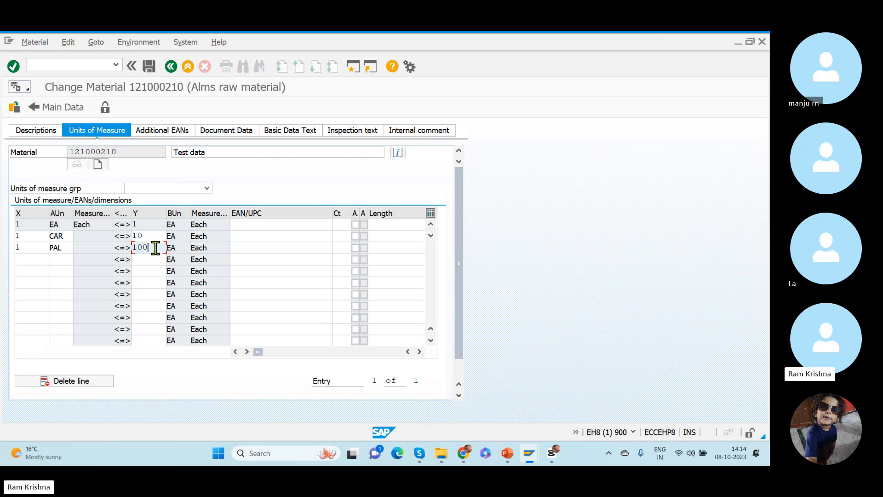
left_click_drag(157, 247, 94, 249)
left_click_drag(69, 248, 23, 247)
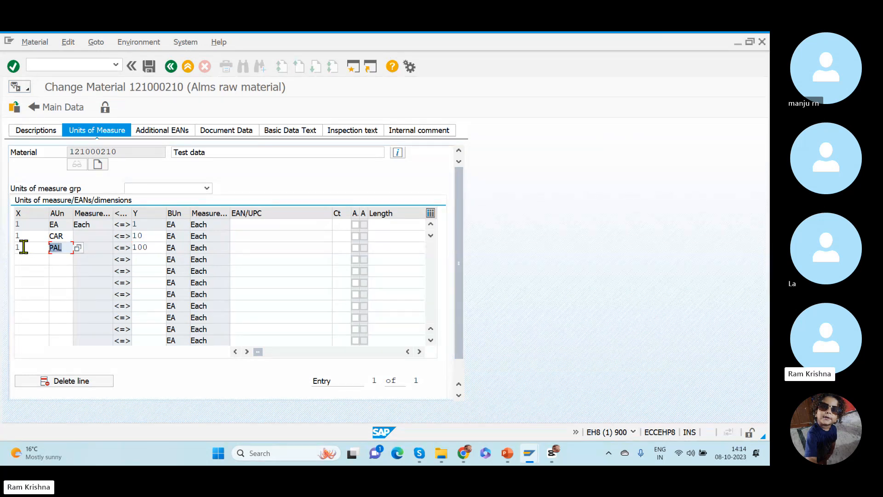
- Validate the carton and pallet conversion rows and save the material
key("Return")
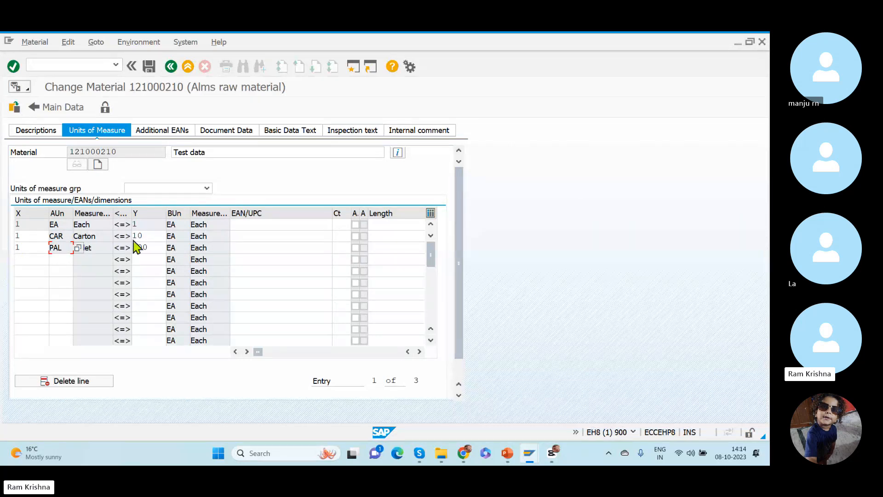
left_click_drag(154, 236, 101, 230)
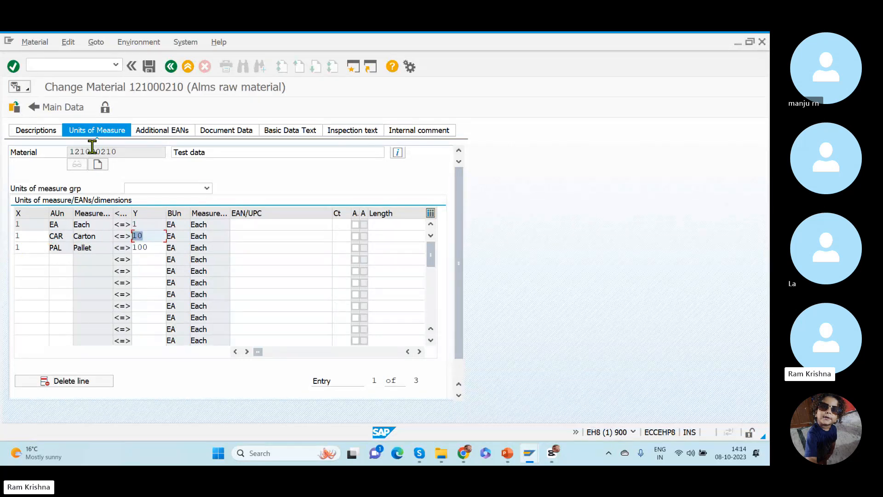
left_click(149, 68)
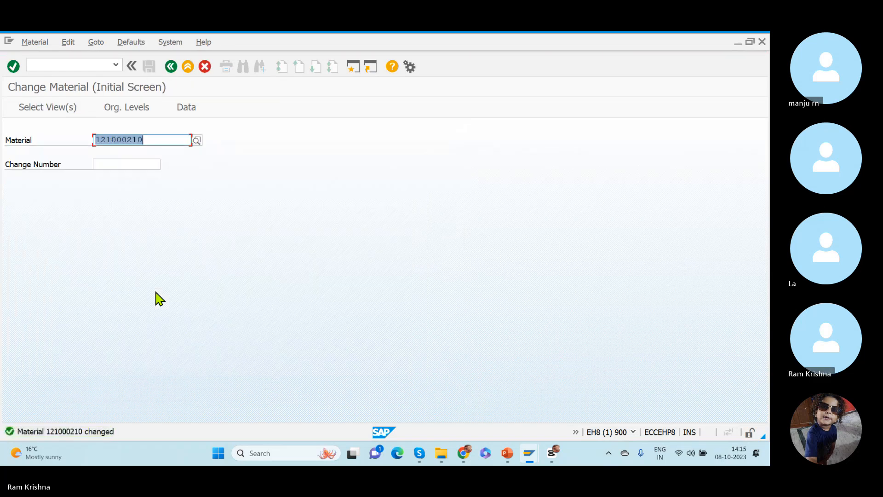
left_click(48, 63)
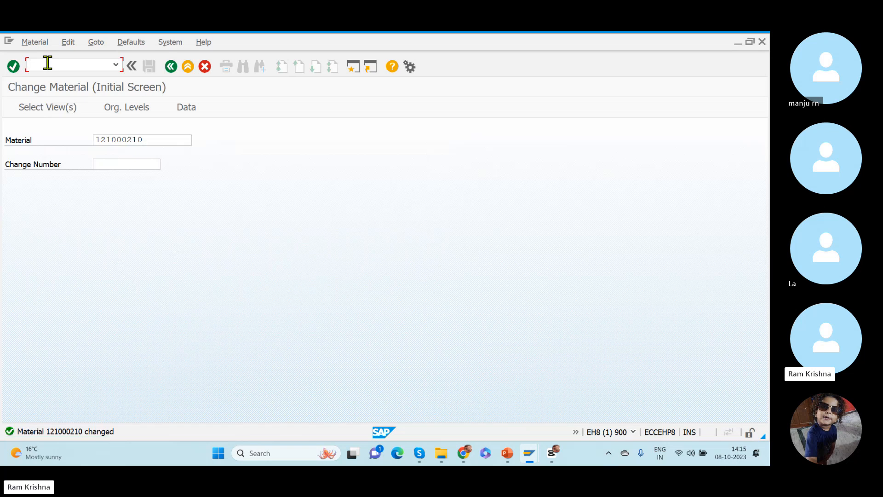
type("/ncfm1")
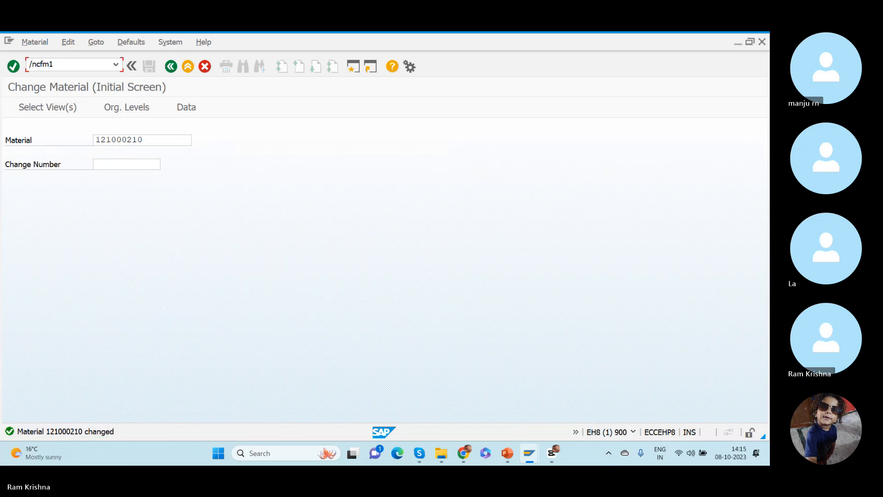
key("BackSpace")
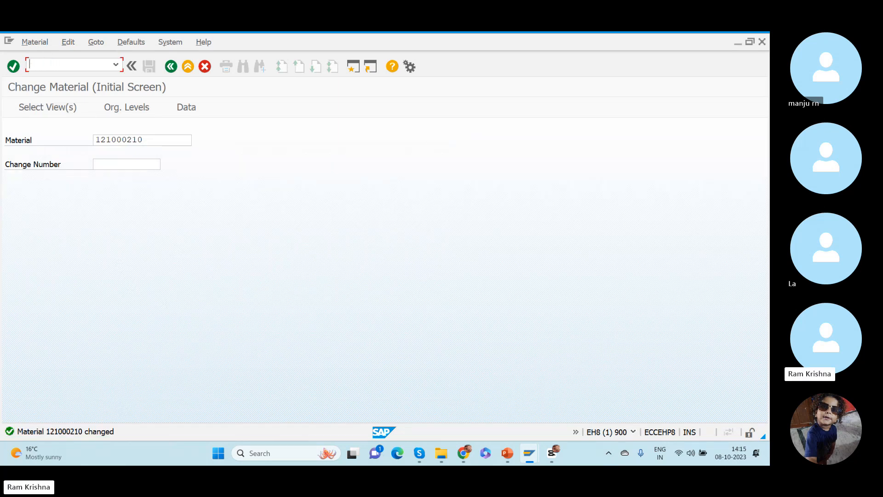
- Open the EWM (001) connection from SAP Logon and log on to client 110 with the user name and account password
key("alt+Tab")
key("alt+Tab")
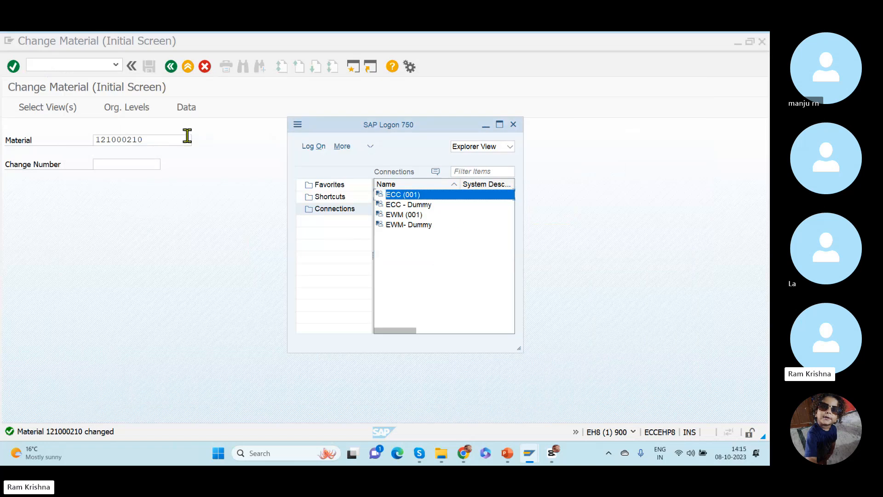
double_click(417, 216)
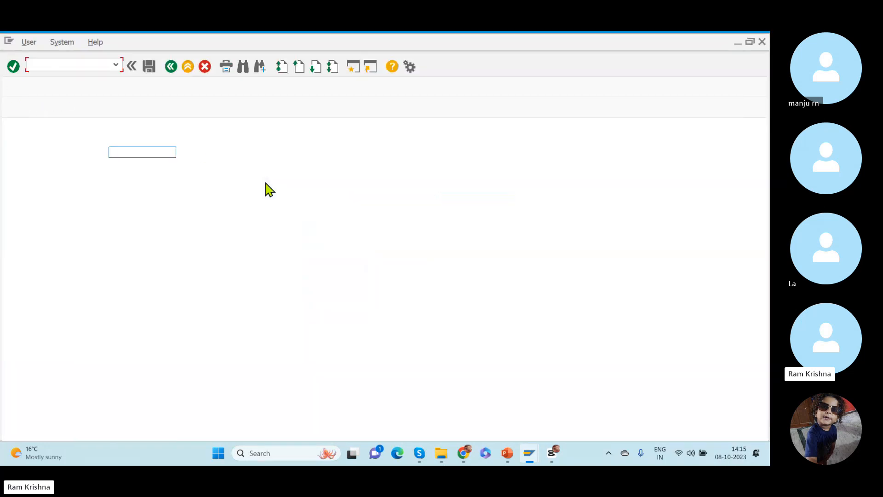
type("studyuuu")
key("Down")
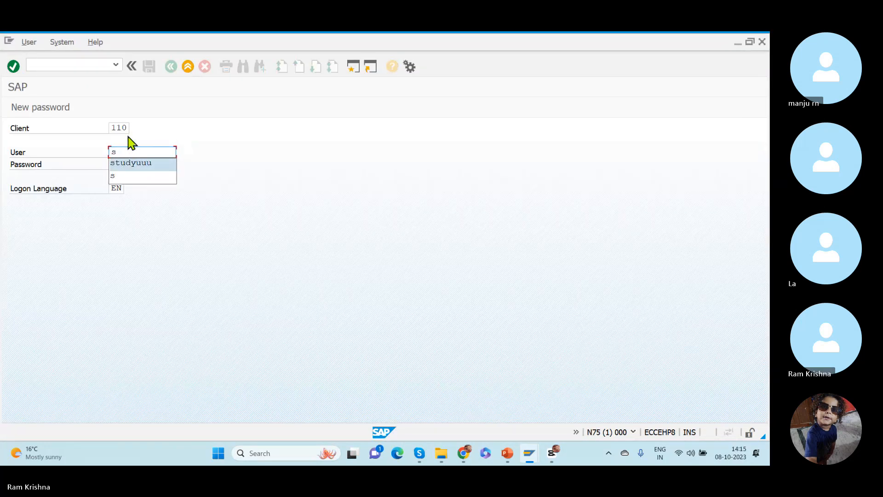
key("Tab")
type("**")
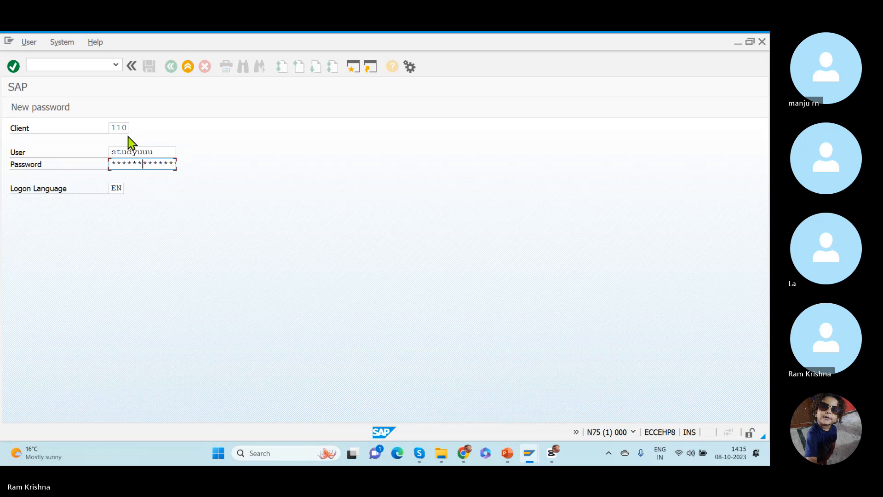
key("Return")
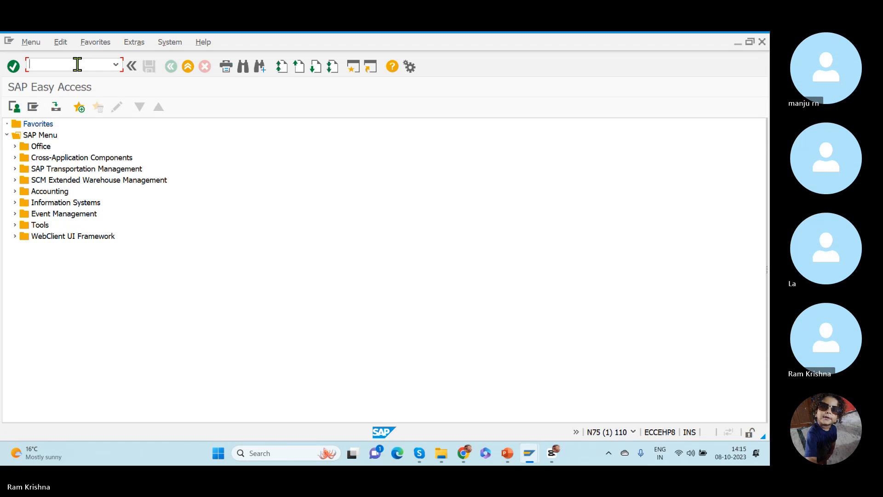
- Open the Display/Change/Create Warehouse Product transaction and enter material number 121000210, copied from the Change Material session, as the product number
type("/n/scwm/mat1")
key("Return")
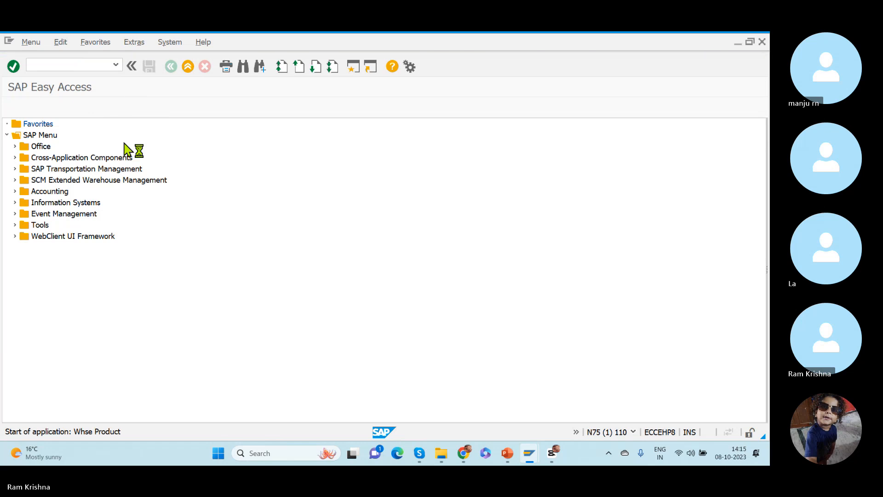
key("alt+Tab")
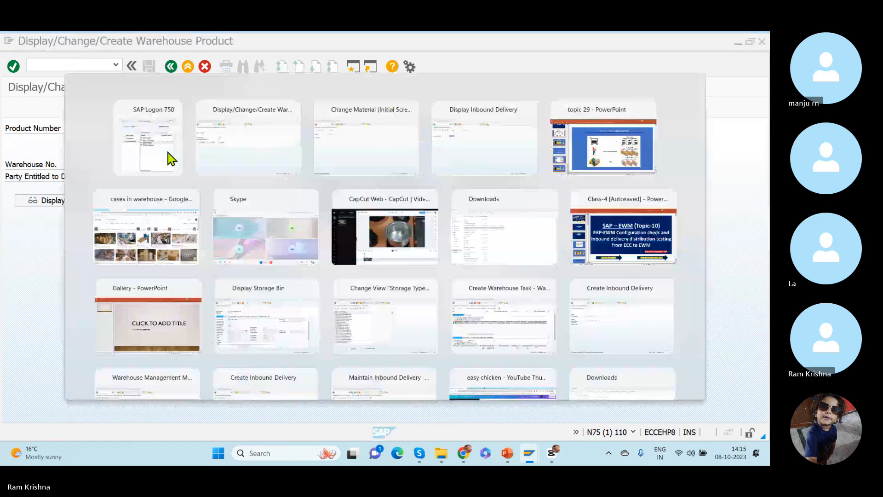
key("alt+Tab")
key("alt+Tab")
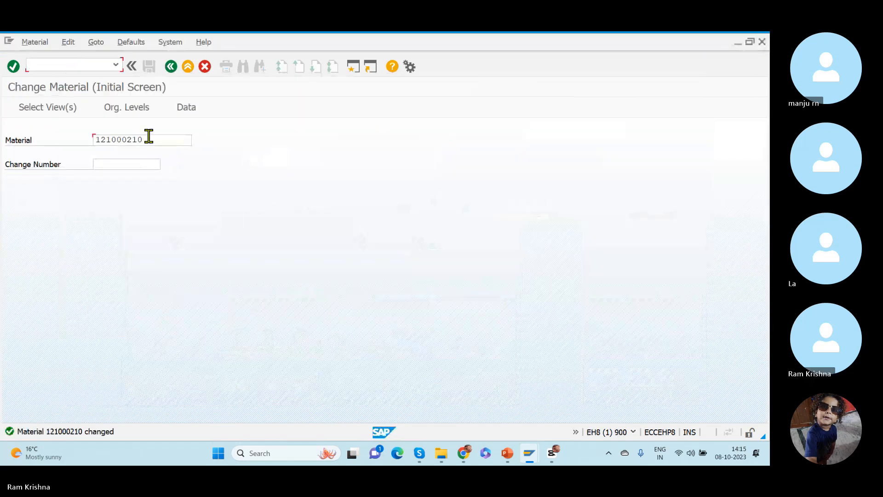
left_click_drag(148, 135, 75, 142)
key("ctrl+c")
key("alt+Tab")
key("ctrl+v")
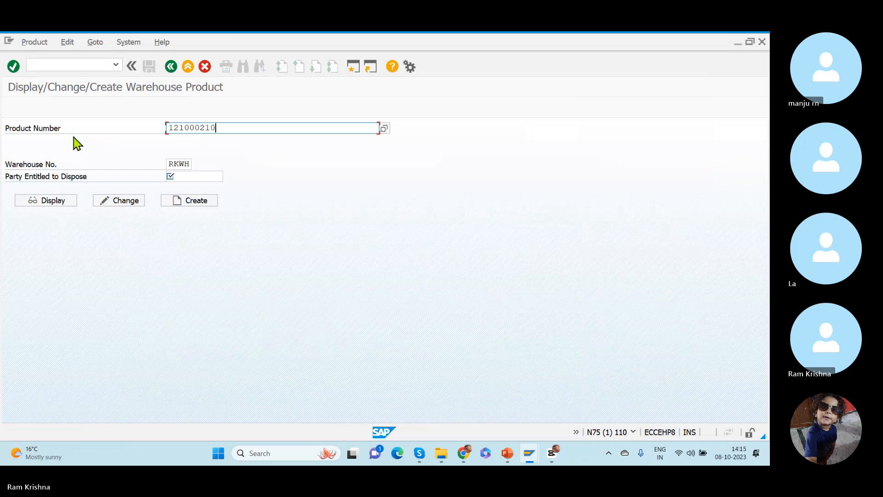
- Open the product in change mode for warehouse RKWH and check the carton and pallet conversions in its units of measure
key("Return")
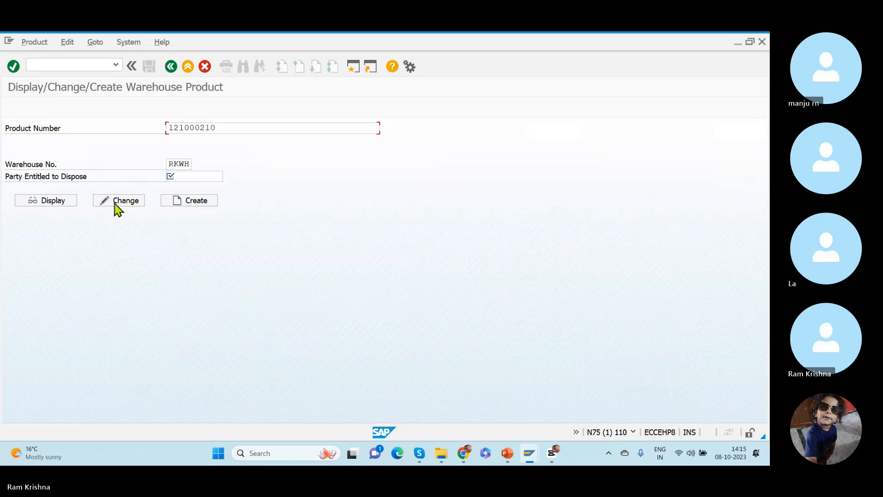
left_click(119, 203)
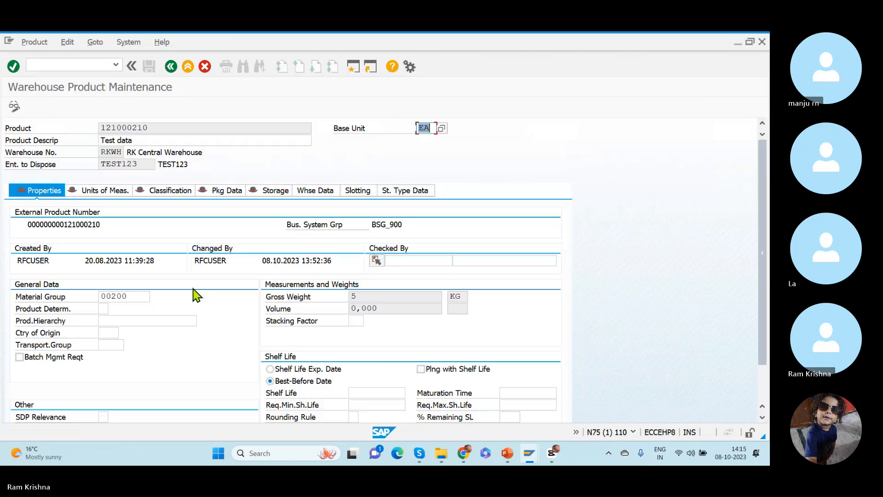
left_click(109, 191)
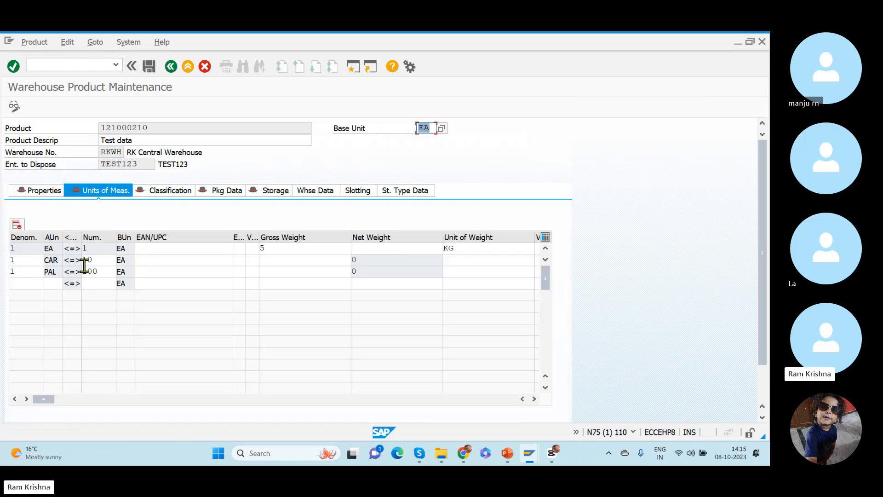
left_click_drag(108, 270, 40, 246)
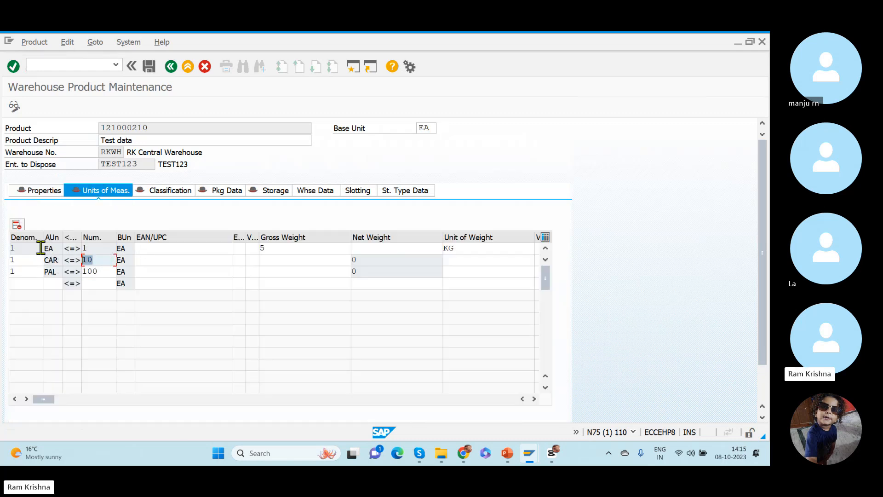
- Leave the warehouse product maintenance, switch back to the Change Material session and exit it to SAP Easy Access
left_click(171, 67)
key("alt+Tab")
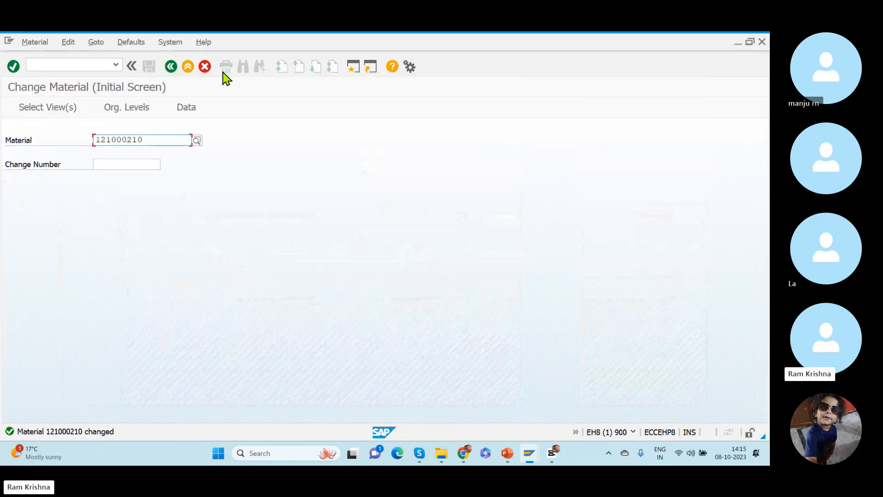
left_click(171, 67)
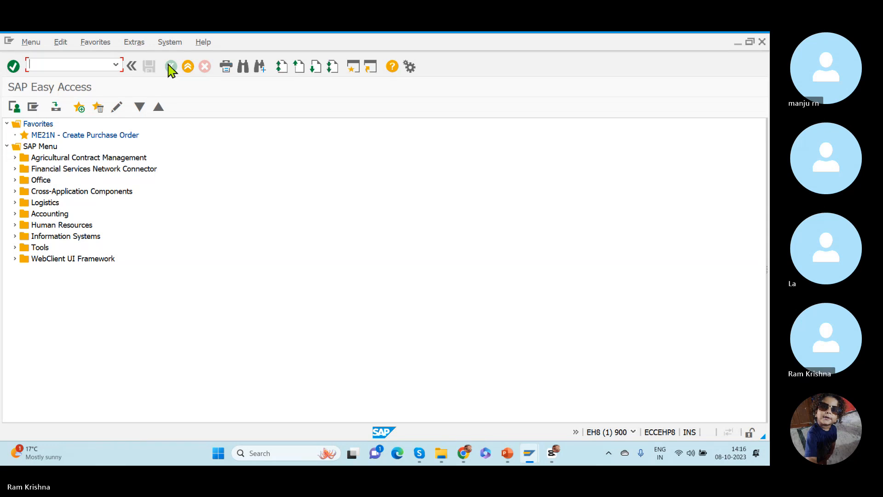
- Switch to the topic 29 presentation in PowerPoint and review the slide on putaway strategy with quantity classification
key("alt+Tab")
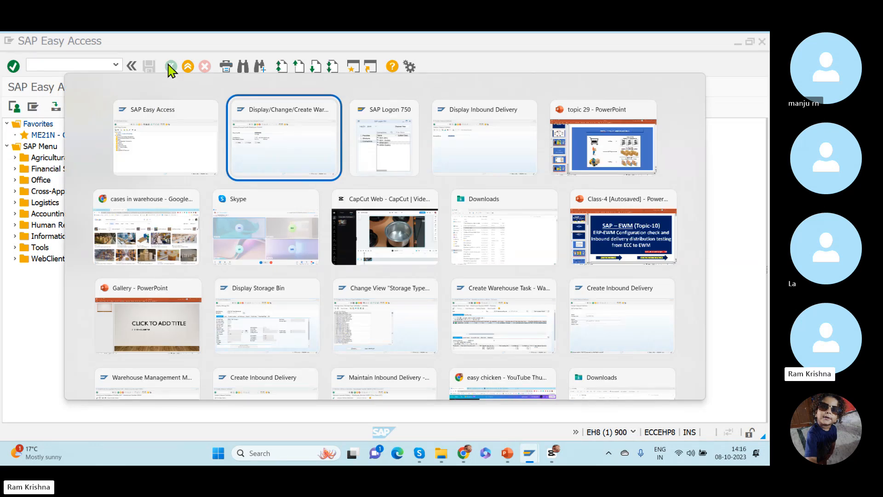
key("alt+Tab")
key("alt+Tab")
key("alt+Tab")
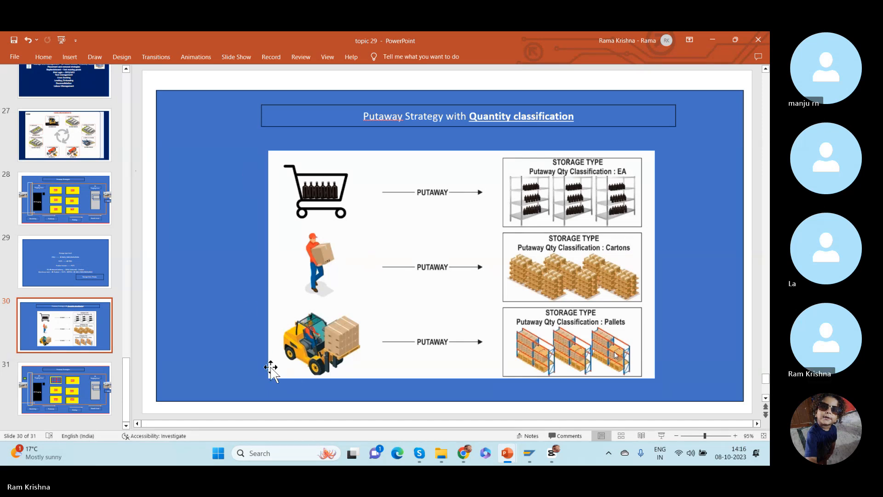
- Switch back to the EWM warehouse product session in SAP, replace it with the SPRO transaction and display the SAP Reference IMG
key("alt+Tab")
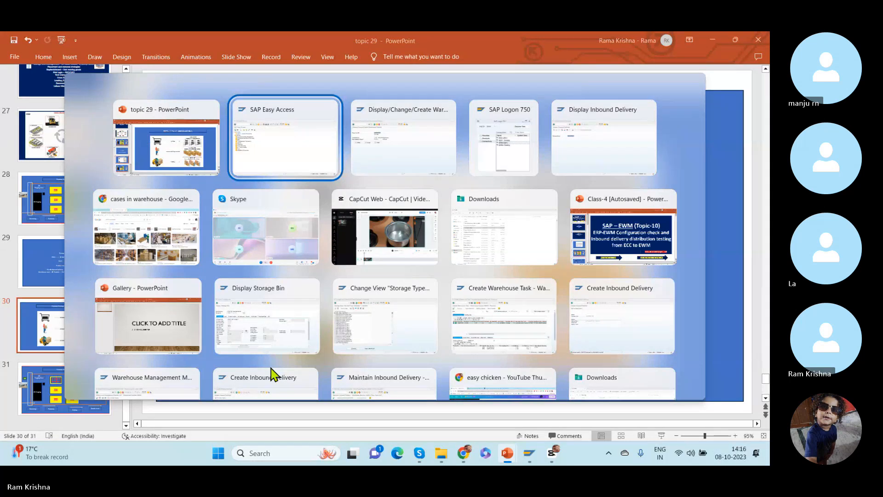
key("alt+Tab")
left_click(60, 63)
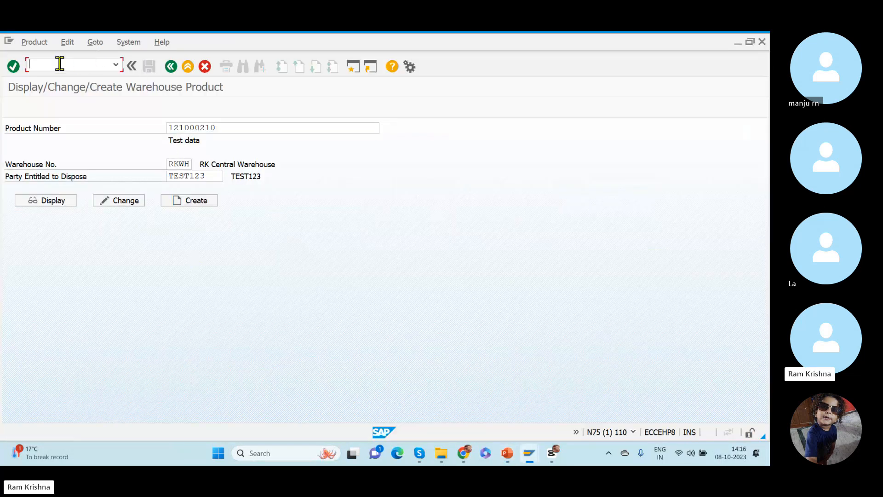
type("/nspro")
key("Return")
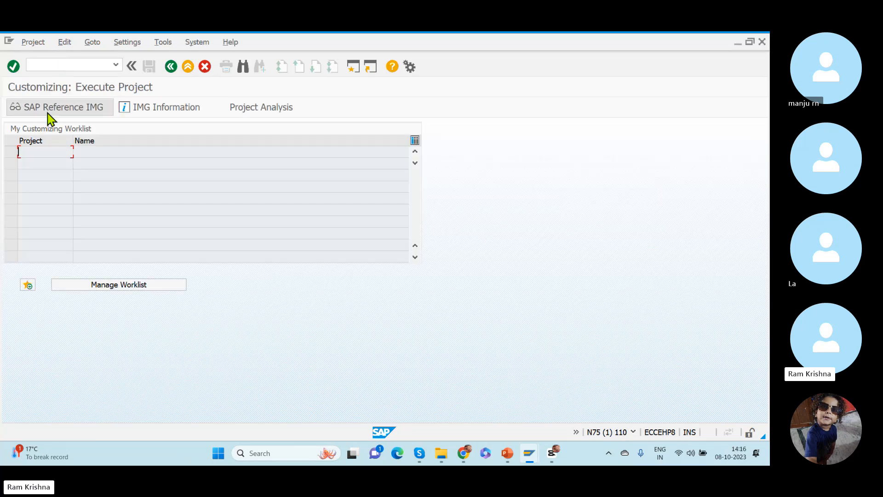
left_click(39, 111)
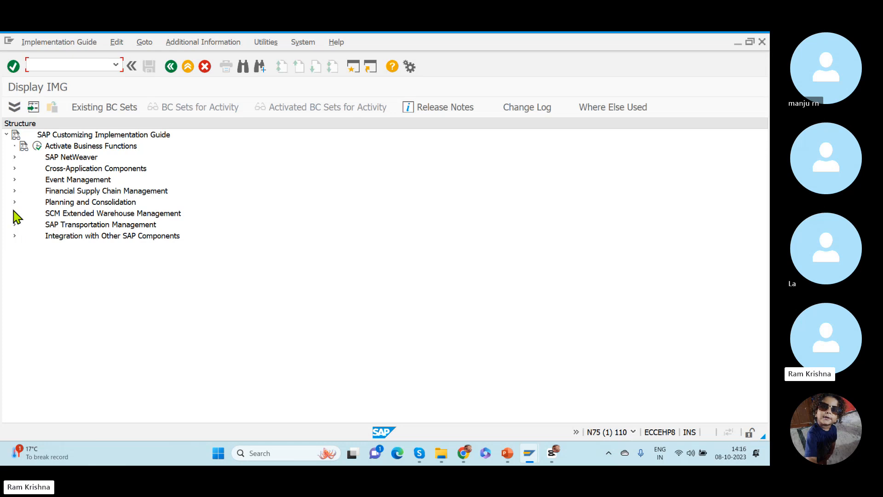
- Open Define Quantity Classifications for Extended Warehouse Management, under Warehouse Task in Cross-Process Settings
left_click(15, 213)
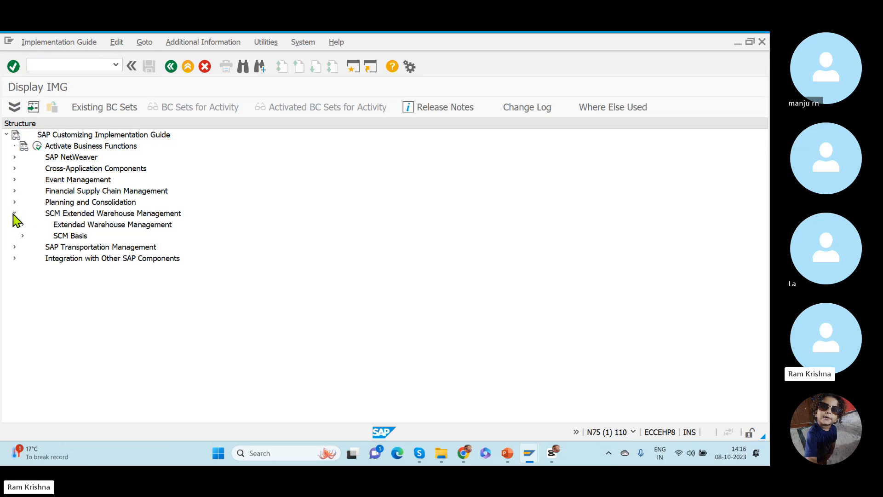
left_click(22, 225)
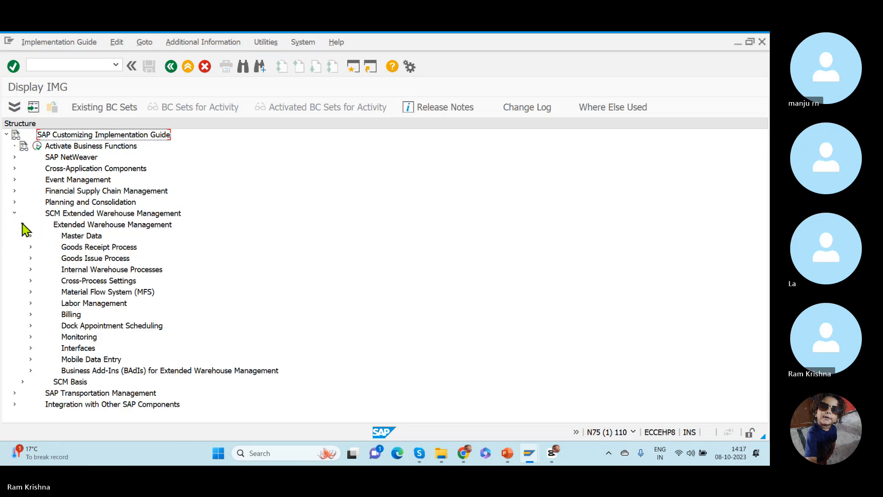
left_click(77, 283)
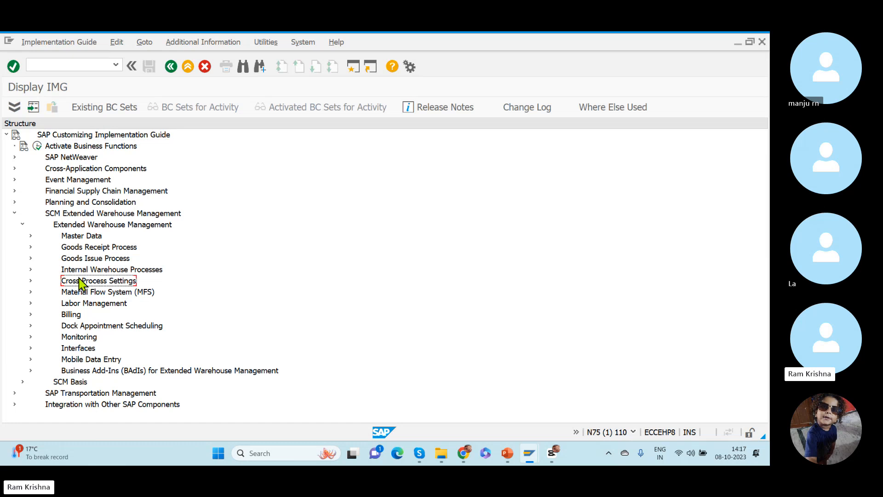
left_click(31, 280)
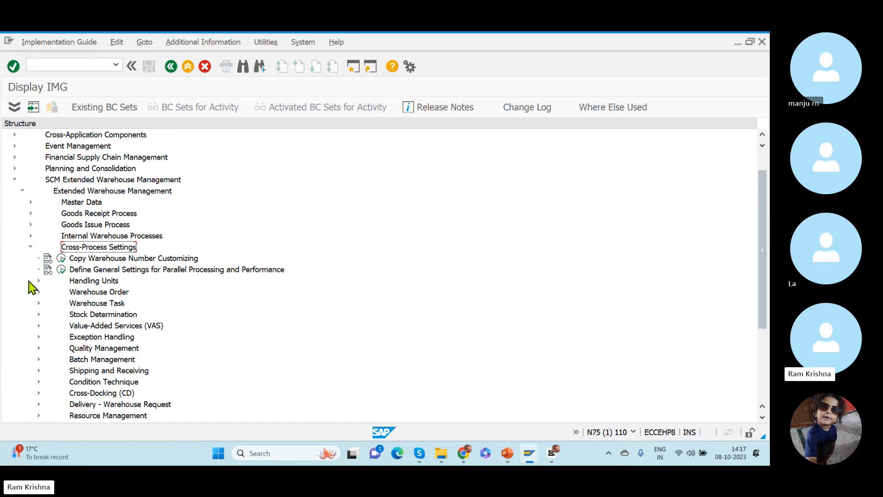
left_click(83, 307)
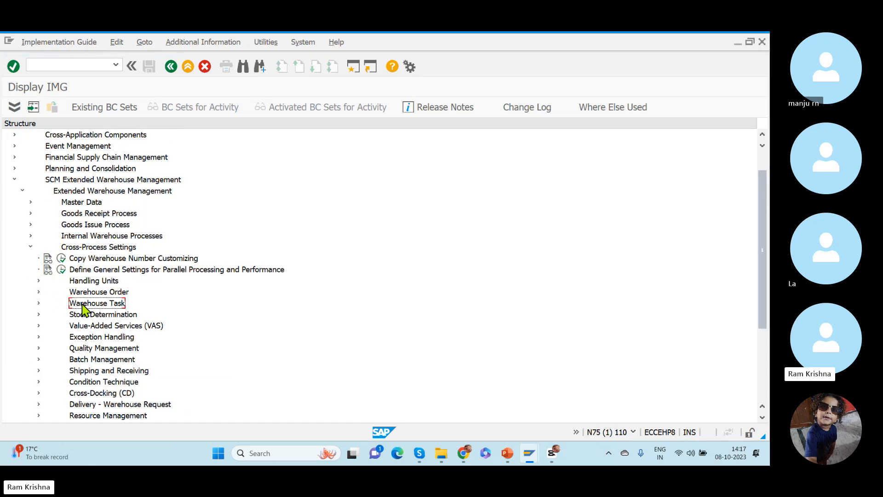
left_click(39, 304)
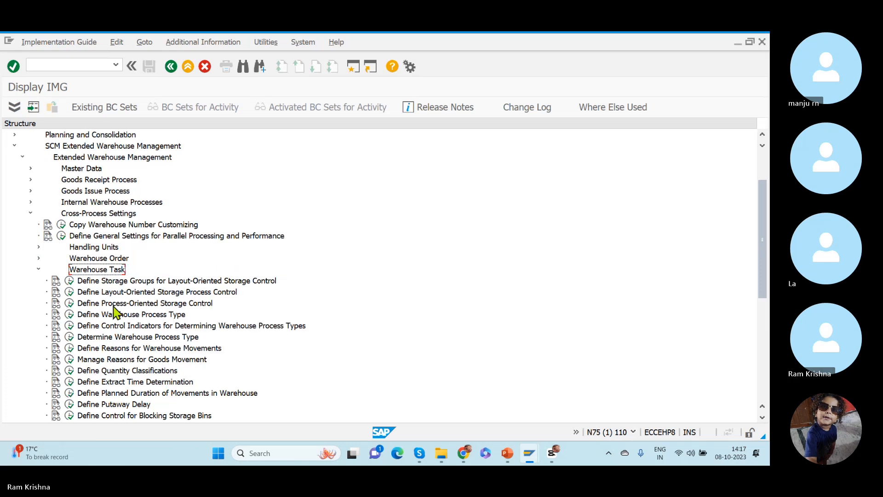
left_click(105, 371)
left_click(69, 371)
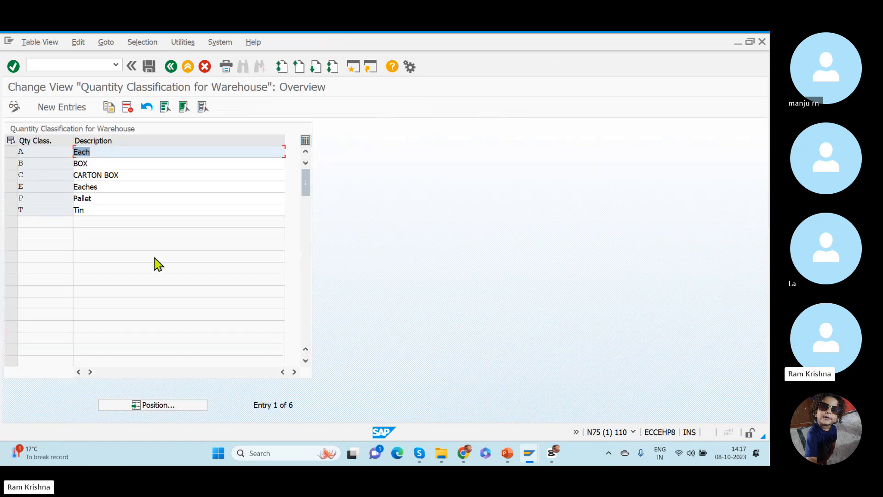
- Examine the carton box, eaches and pallet quantity classes, and return to the implementation guide without changing them
left_click(37, 177)
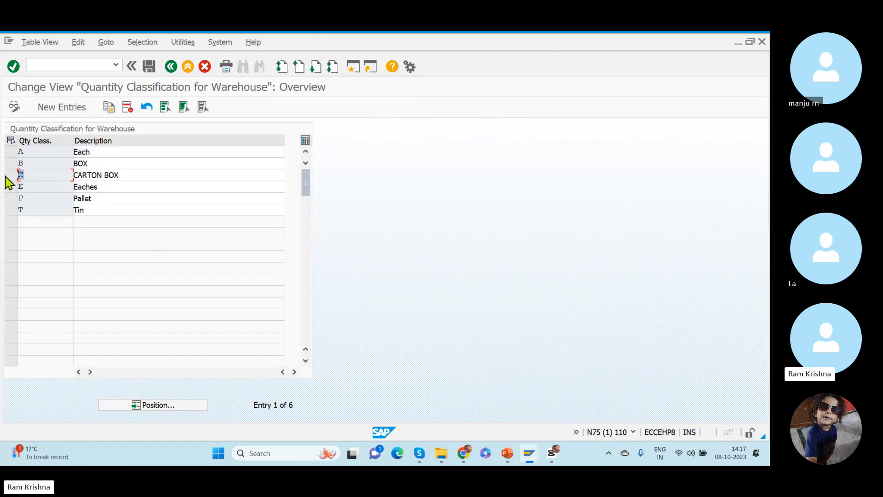
left_click(40, 196)
left_click(24, 198)
left_click(29, 176)
left_click(37, 189)
left_click(23, 197)
left_click(28, 176)
left_click(32, 198)
left_click(20, 175)
left_click(24, 197)
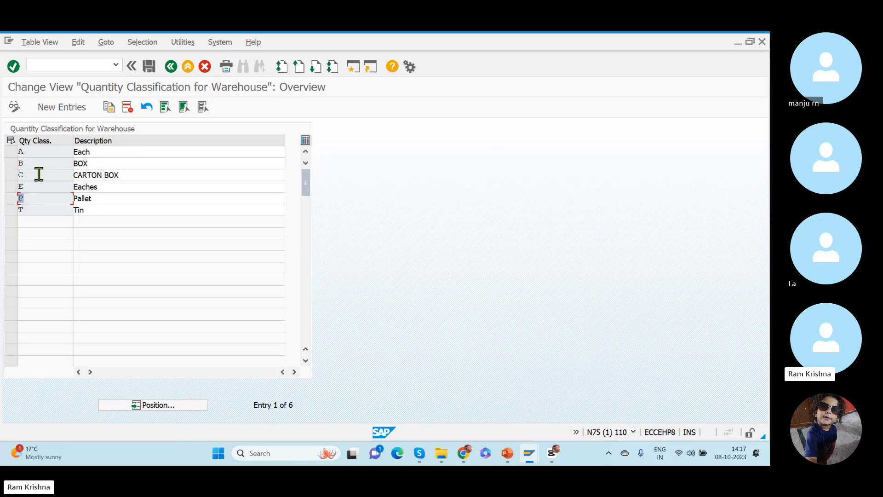
left_click(19, 176)
left_click(170, 67)
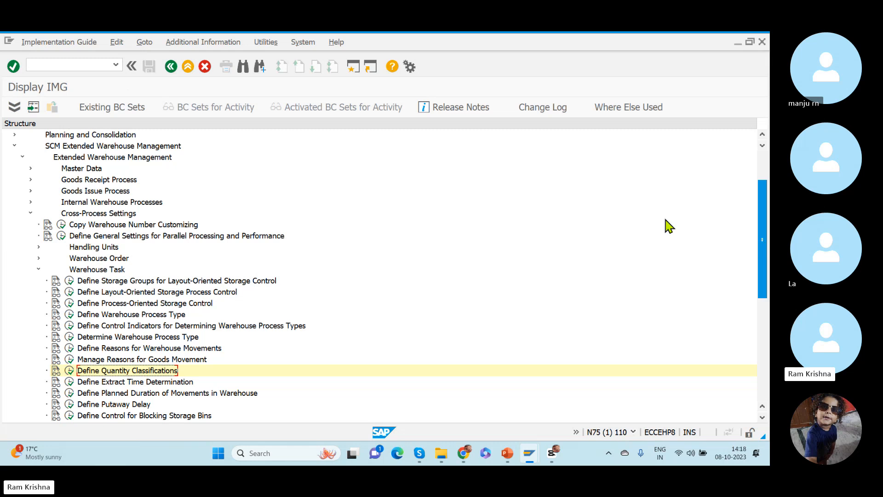
key("alt+Tab")
key("alt+Tab")
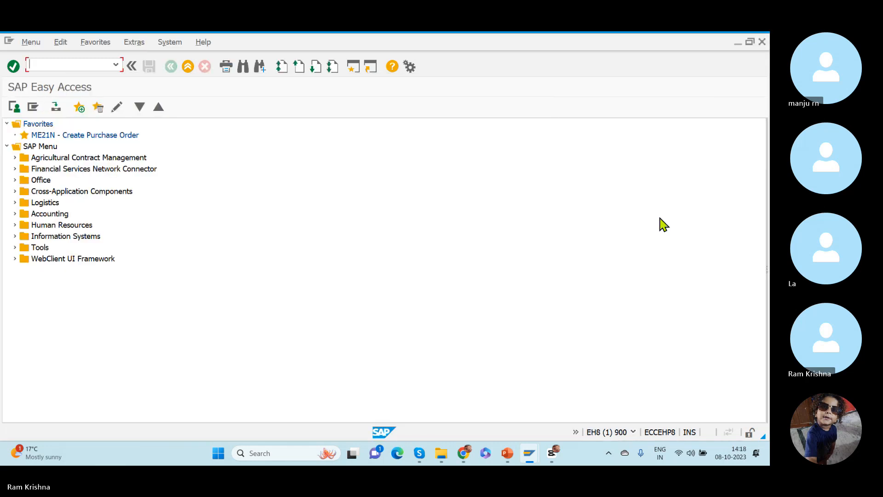
key("alt+Tab")
key("alt+Tab")
key("alt+Tab")
key("alt+Tab")
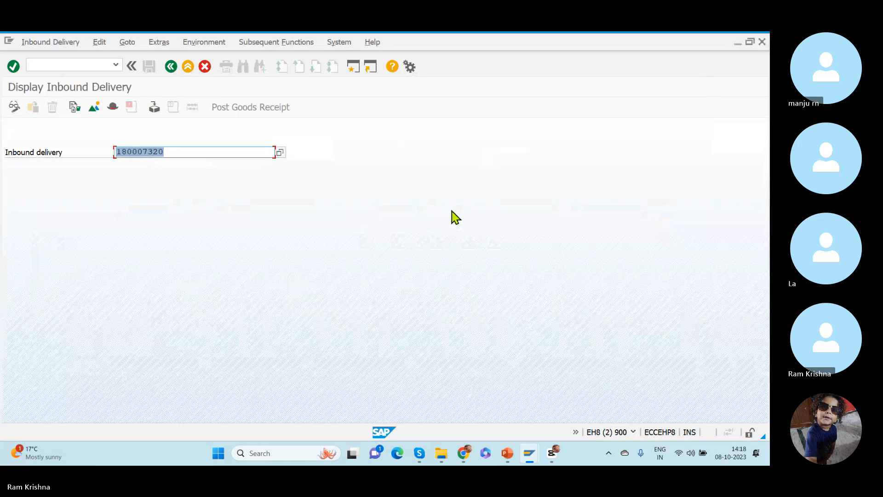
key("alt+Tab")
key("alt+Tab")
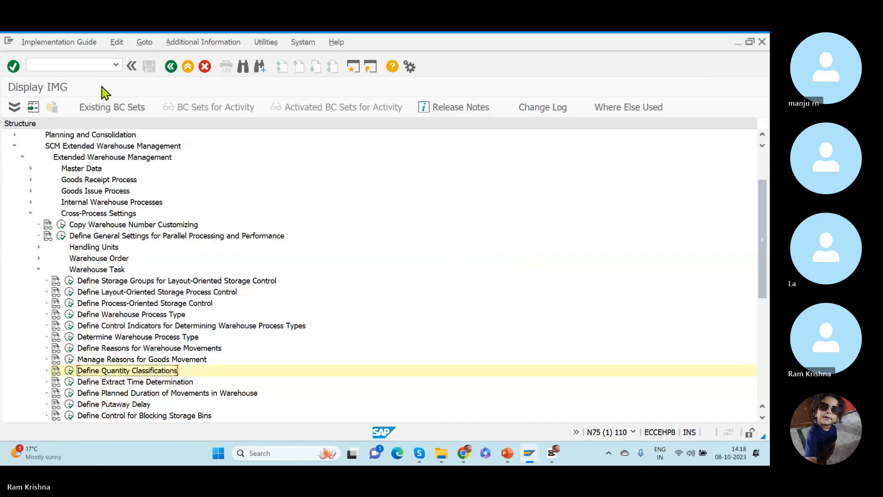
- Start transaction /scwm/mat1 in a new session and open product 121000210 for warehouse RKWH in change mode
left_click(28, 64)
type("/o")
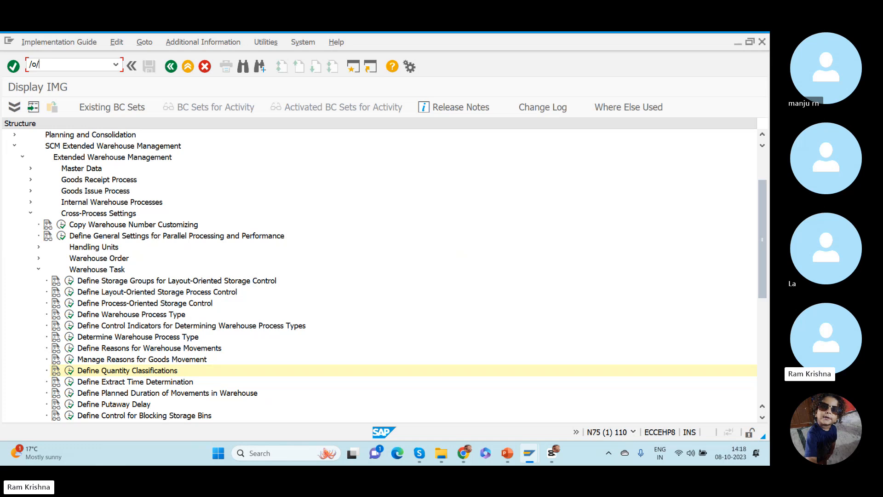
type("/scwm/mat1")
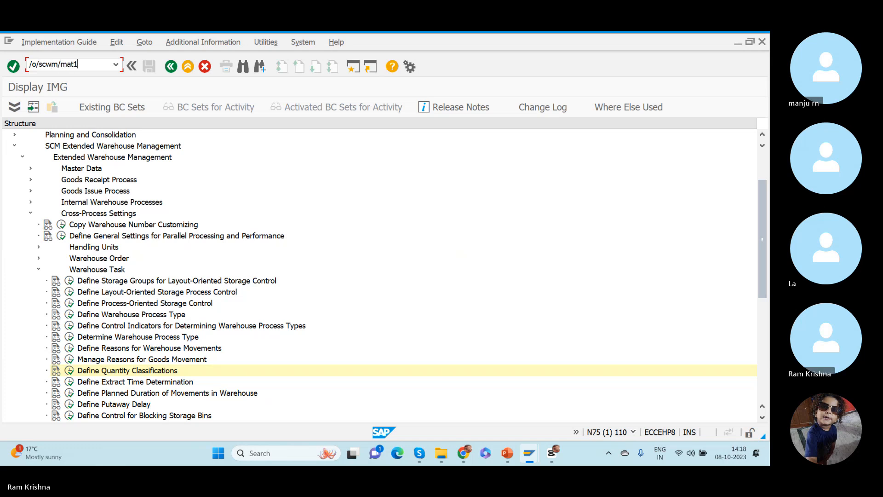
key("Return")
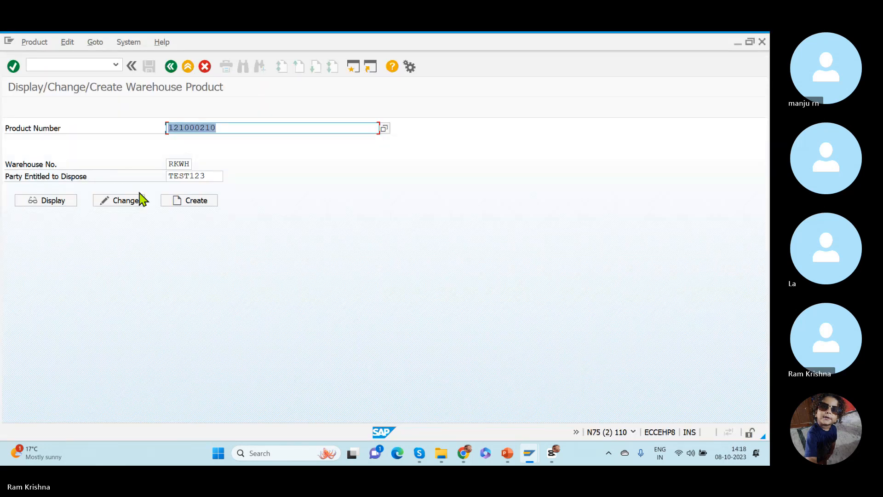
left_click(121, 200)
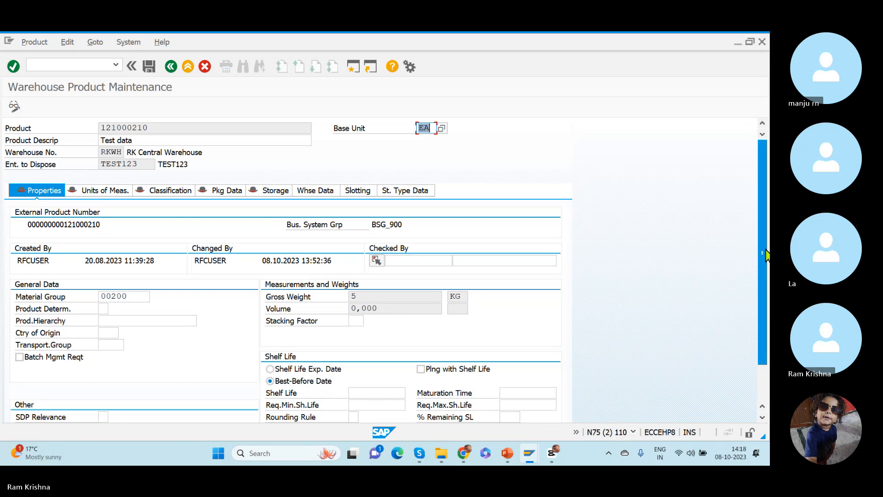
- Check the gross weight of the EA unit in the product's units of measure, and exit to SAP Easy Access
left_click_drag(764, 250, 763, 213)
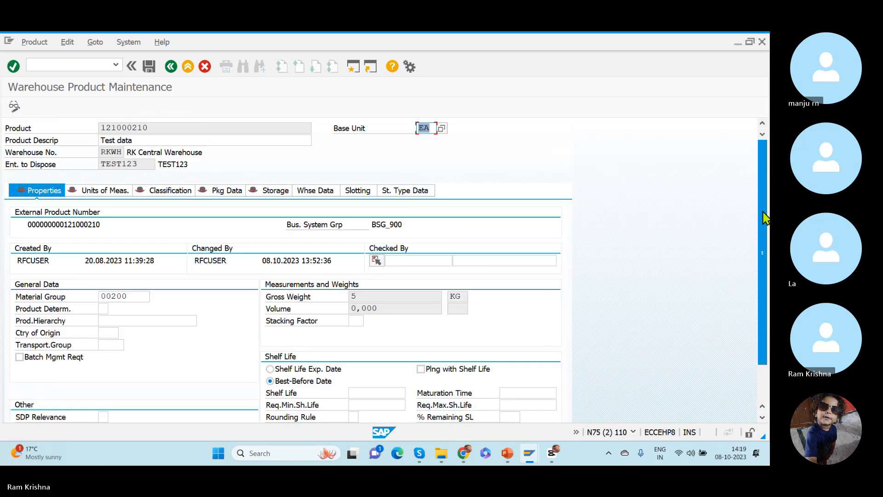
left_click(112, 198)
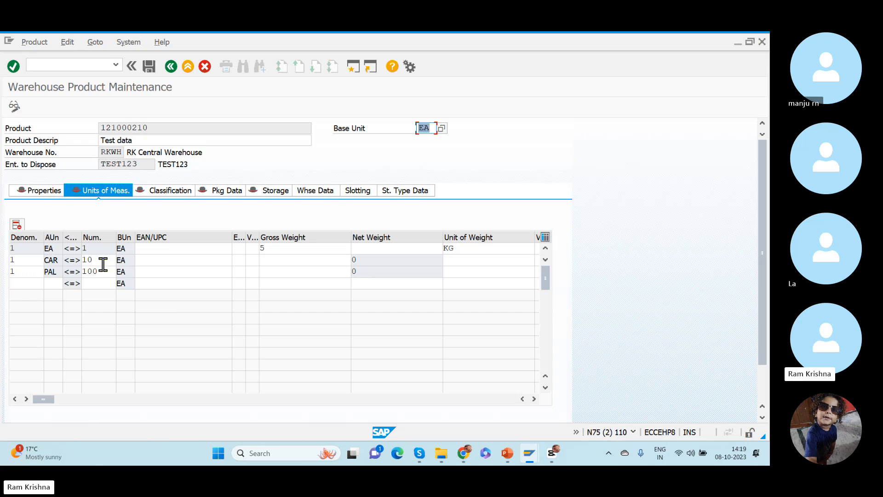
double_click(276, 249)
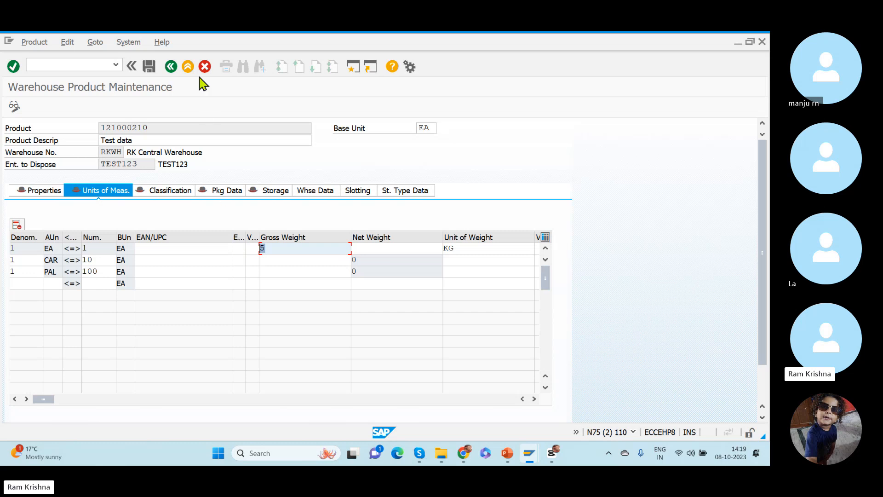
left_click(171, 66)
left_click(171, 66)
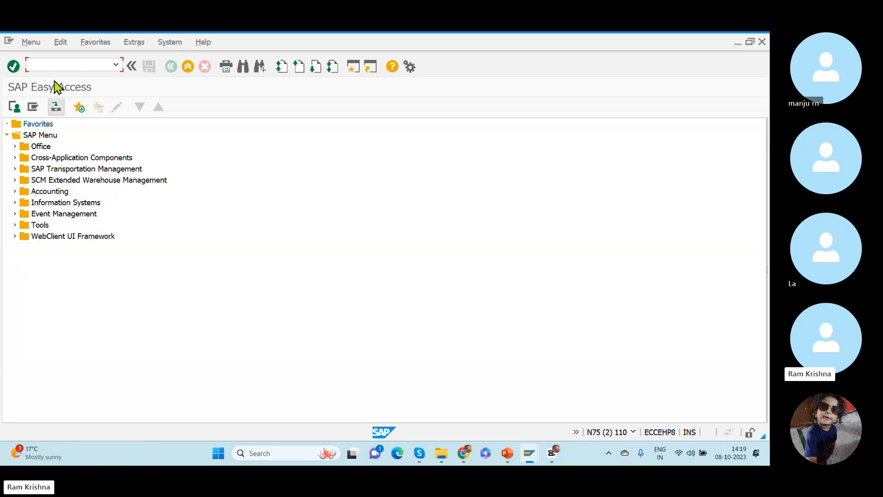
- Start the SPRO transaction in the second EWM session and display the SAP Reference IMG
type("spro")
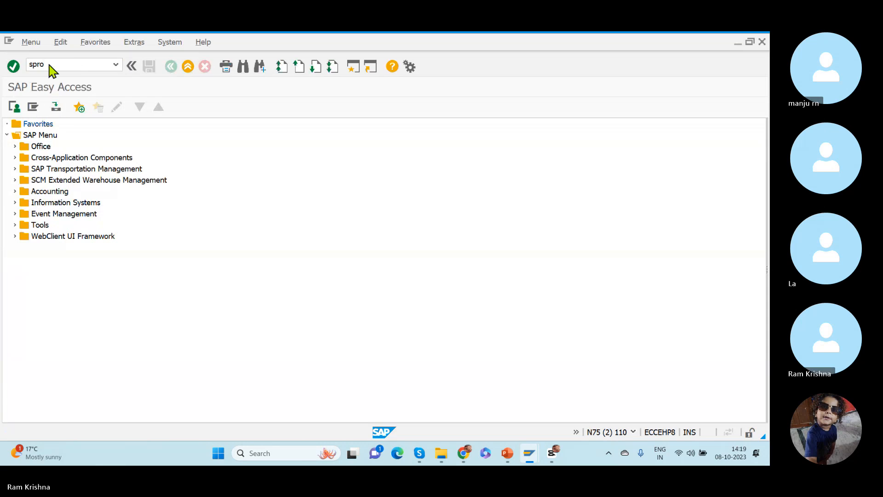
key("Return")
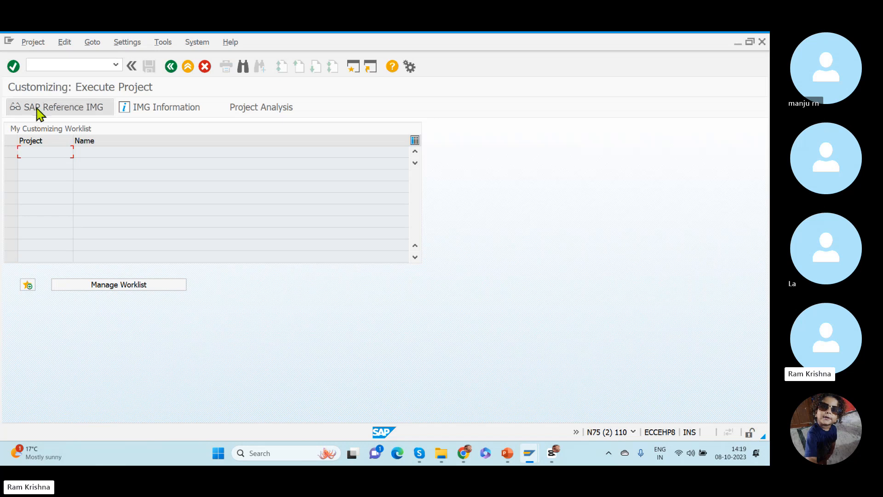
left_click(37, 108)
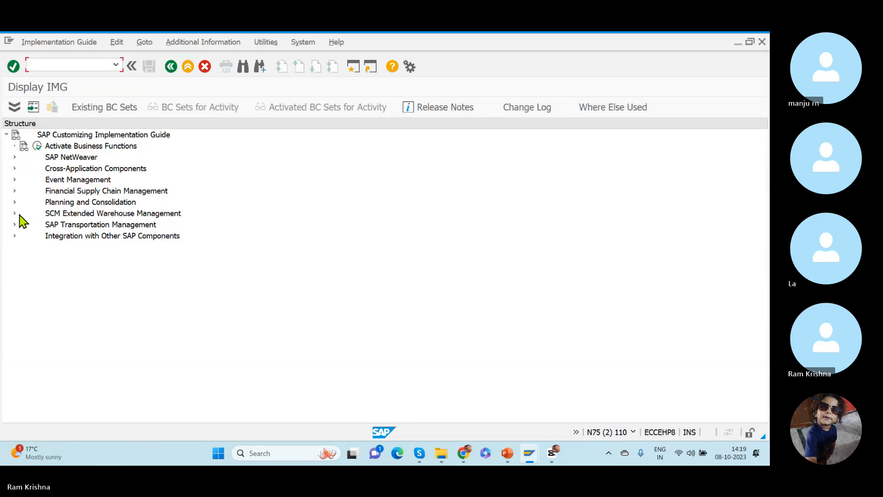
- Review Define Unit of Measure Attributes under the EWM product master data customizing, and return to the implementation guide
left_click(14, 214)
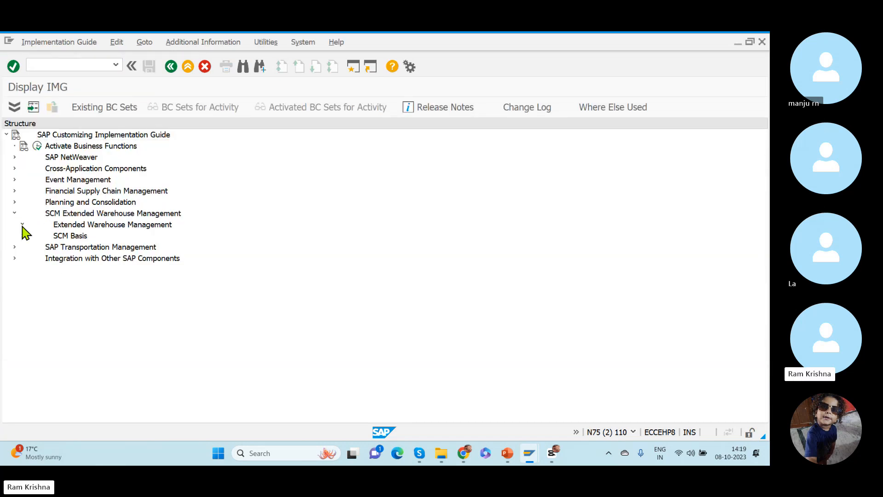
left_click(22, 225)
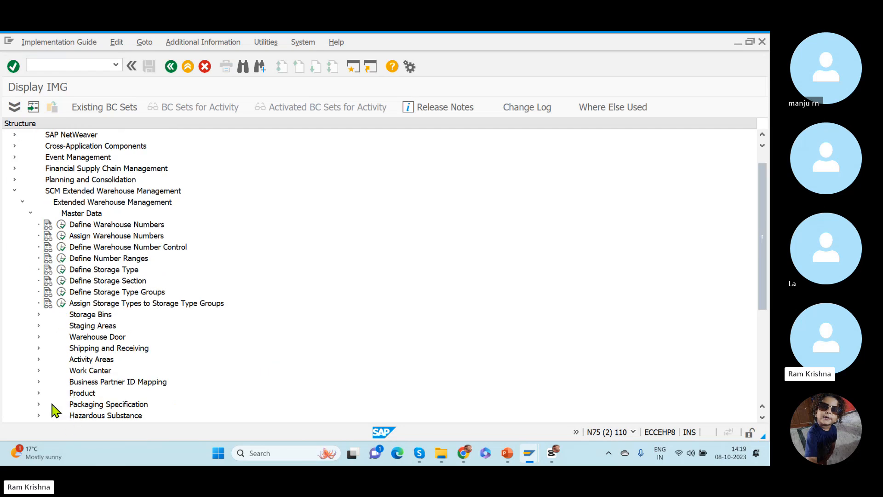
left_click(38, 393)
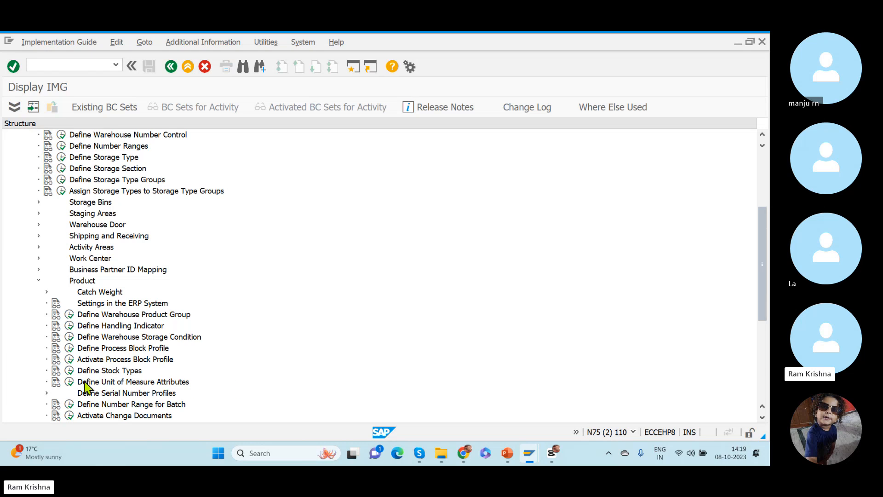
left_click(69, 382)
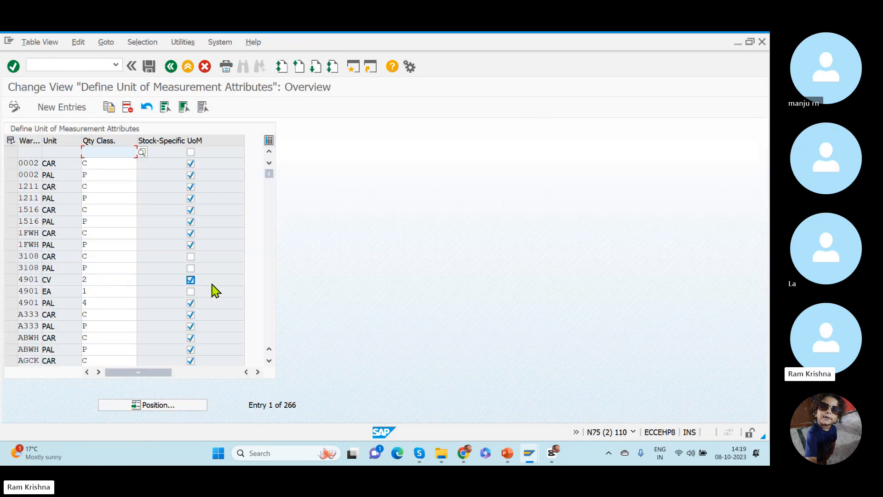
left_click(171, 68)
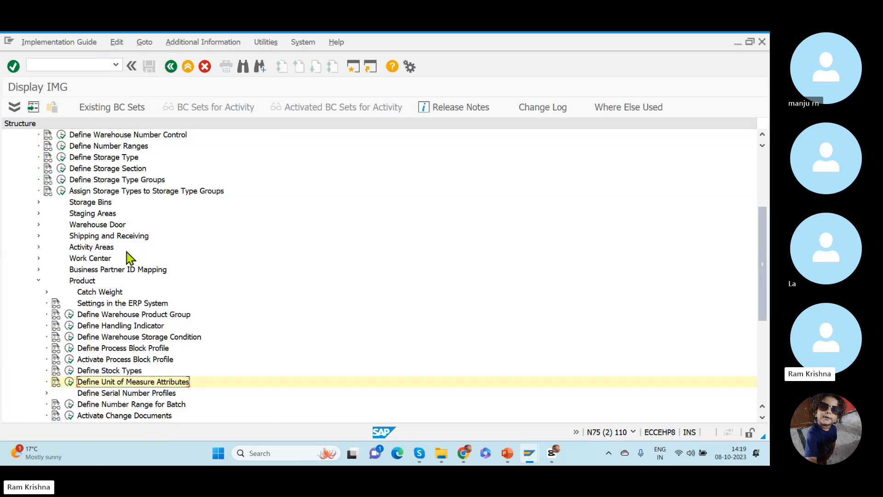
- Open the Define Unit of Measure Attributes activity and position the table at warehouse RKWH
mouse_move(764, 290)
left_mouse_down()
mouse_move(764, 237)
mouse_move(758, 299)
left_mouse_up()
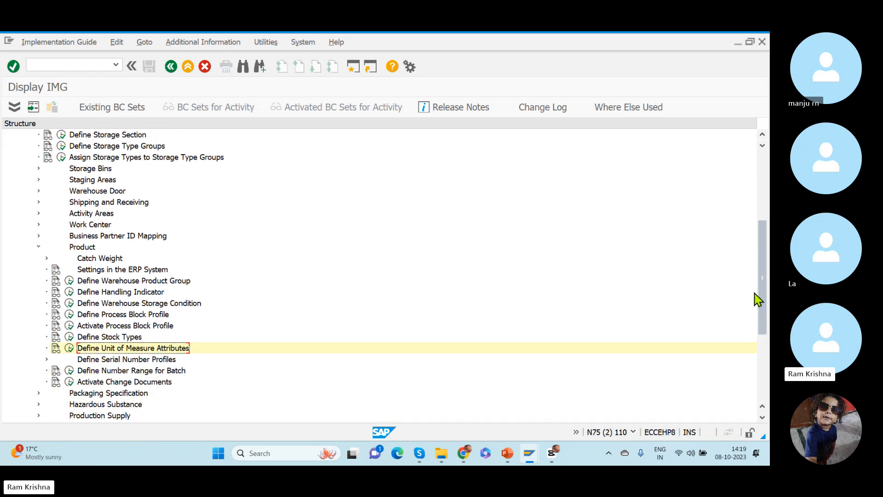
left_click(70, 348)
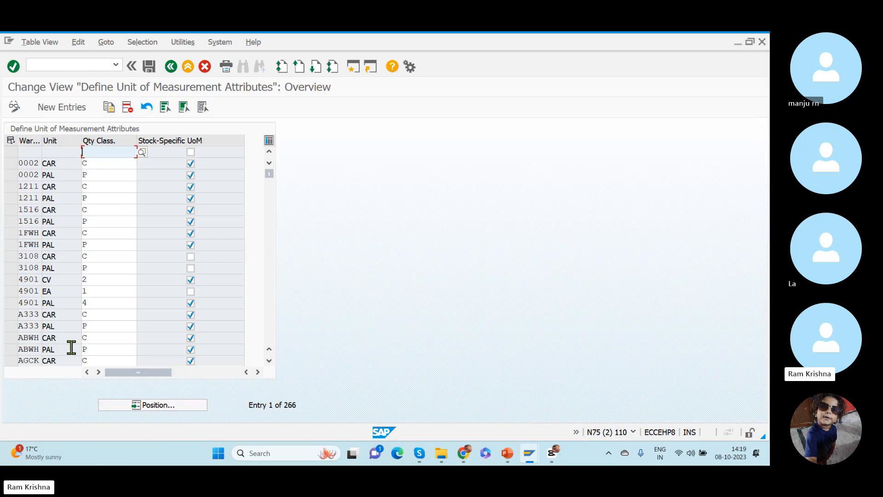
left_click(149, 407)
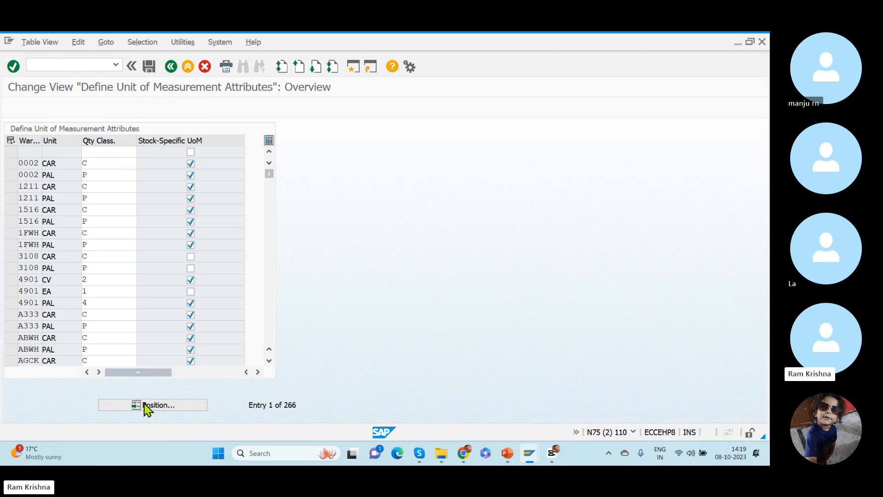
type("RS45")
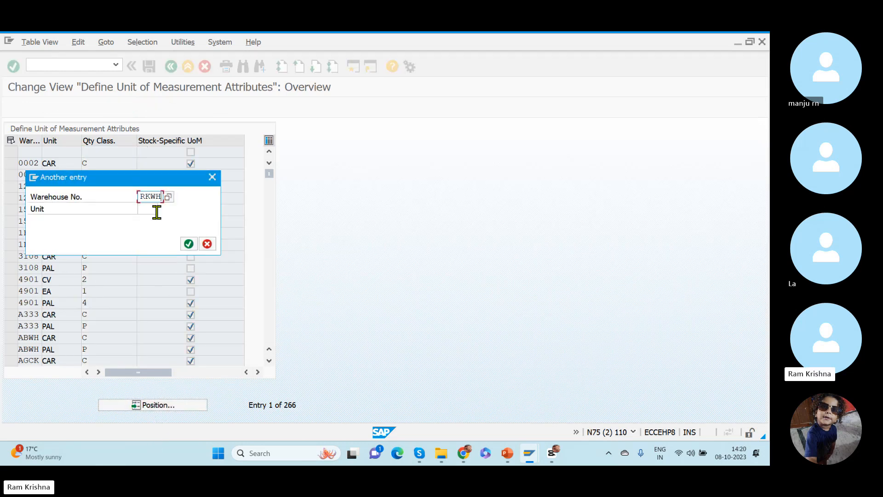
key("Return")
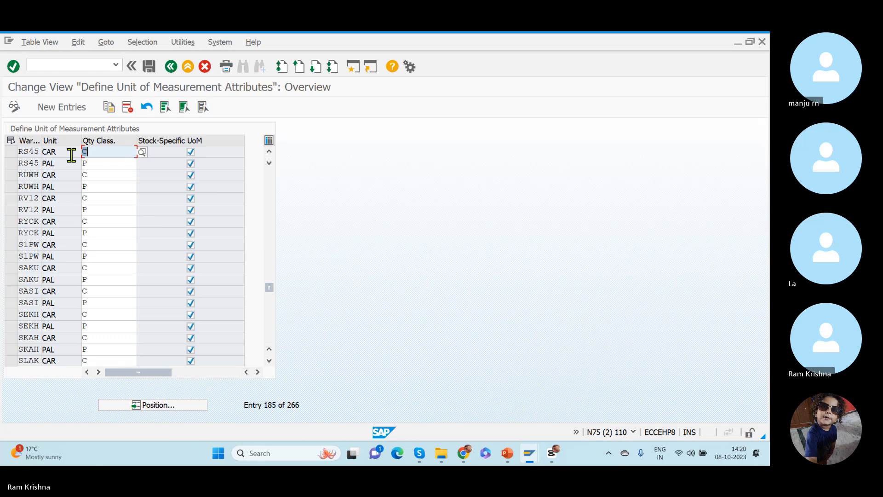
left_click_drag(69, 154, 29, 164)
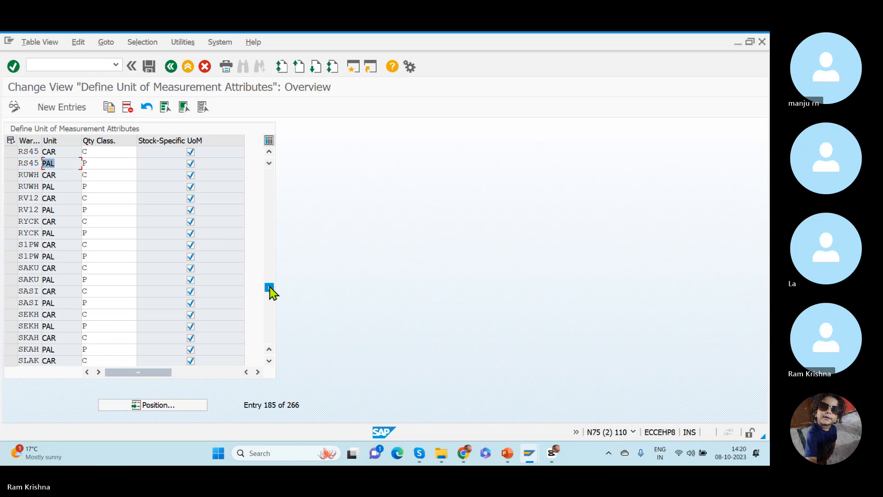
- Copy warehouse PLJW's CAR and PAL unit of measure entries to warehouse RKWH, keeping quantity classes C and P
left_click_drag(272, 289, 270, 277)
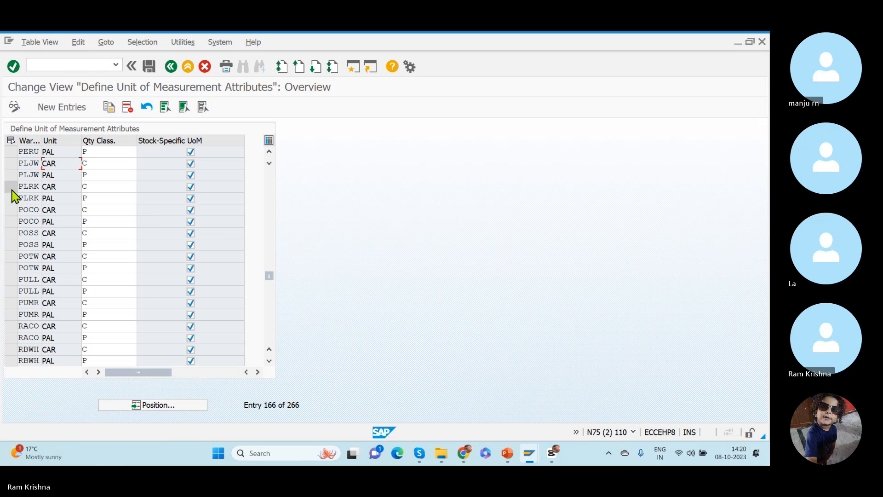
left_click(13, 165)
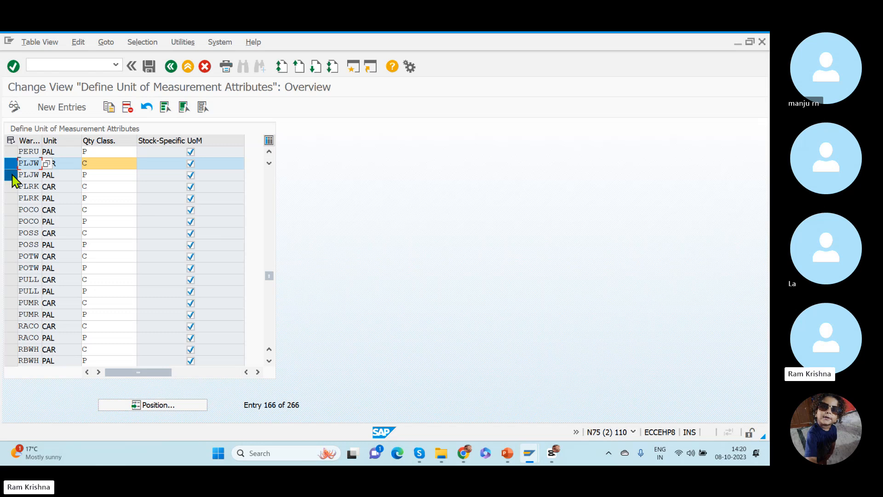
left_click(12, 176)
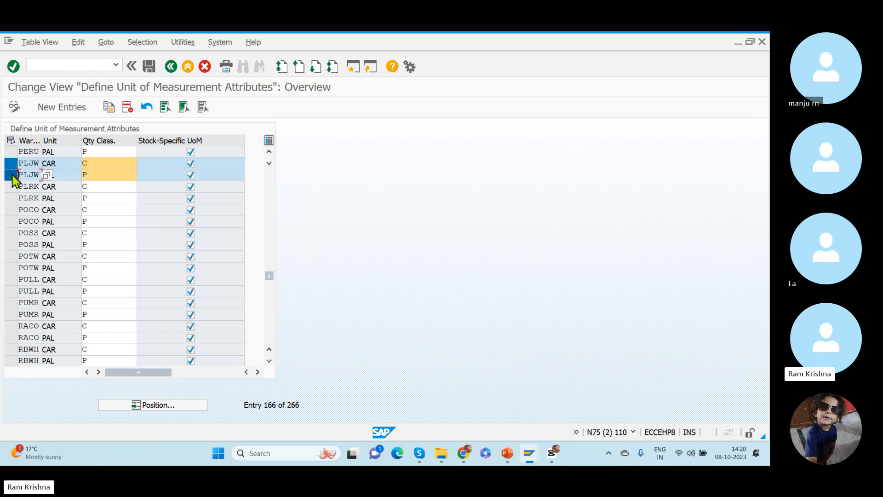
left_click(108, 107)
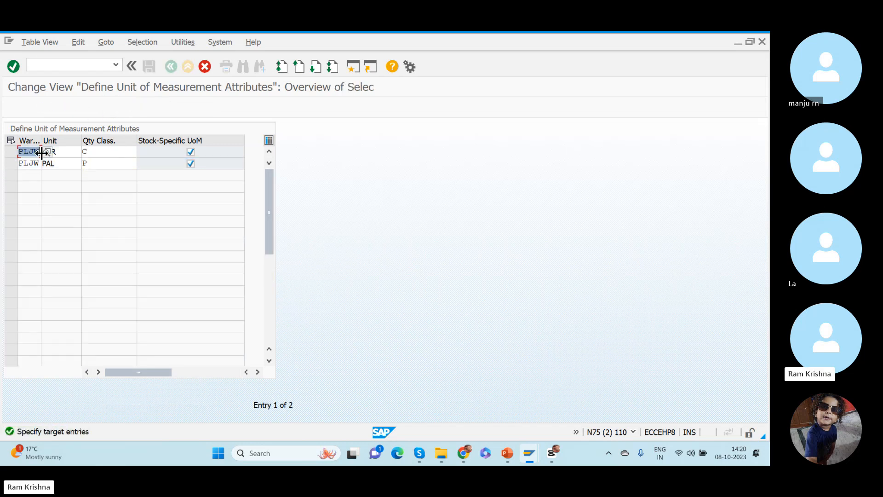
type("RKWH")
key("Tab")
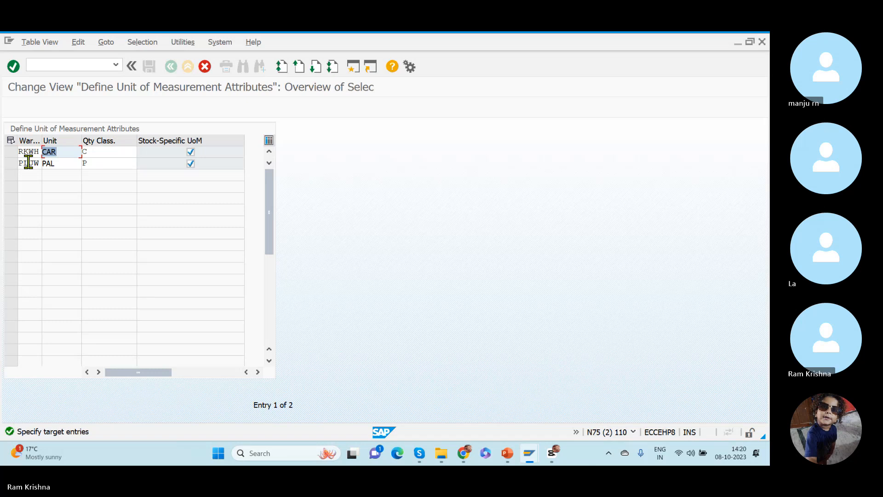
left_click_drag(20, 164, 56, 167)
type("RKWH")
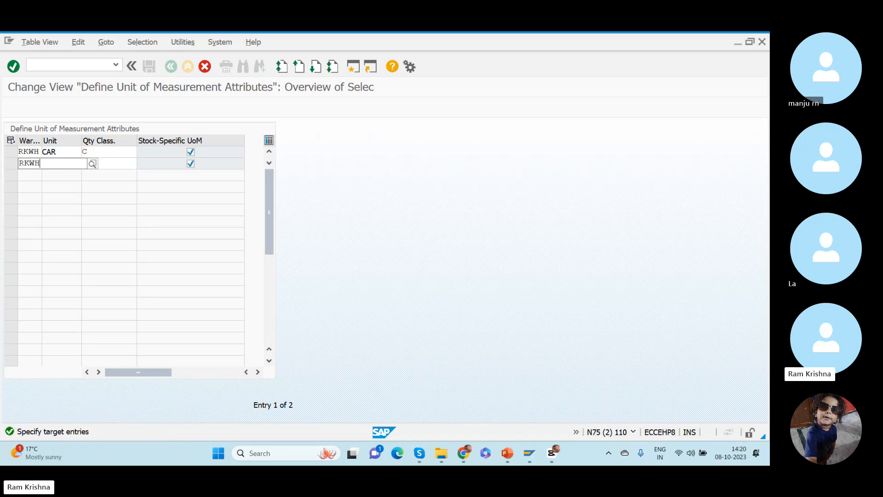
key("Tab")
key("Tab")
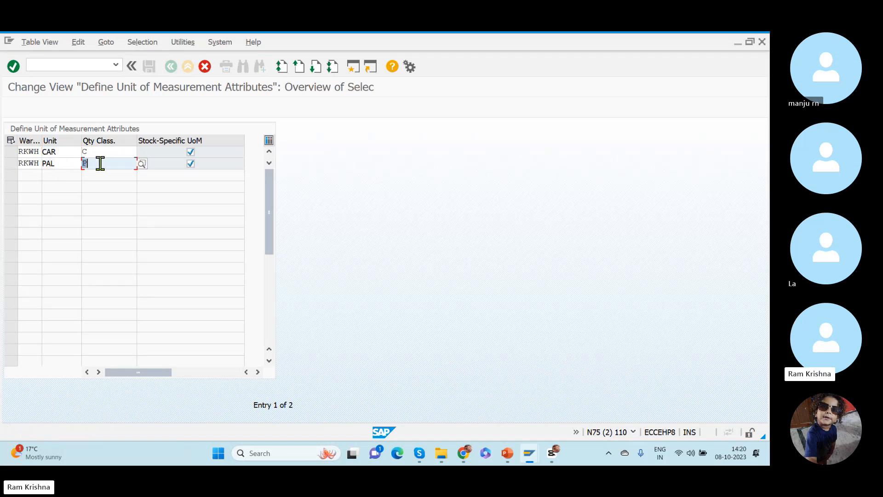
left_click(112, 152)
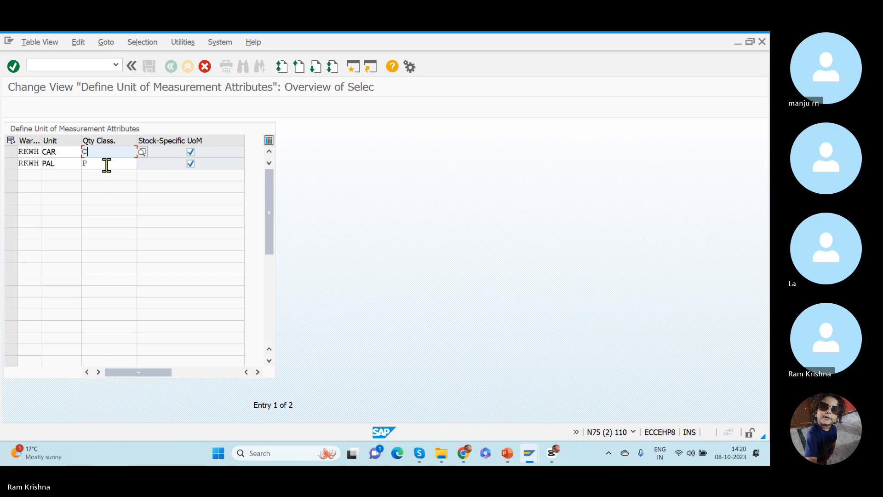
left_click_drag(99, 165, 72, 161)
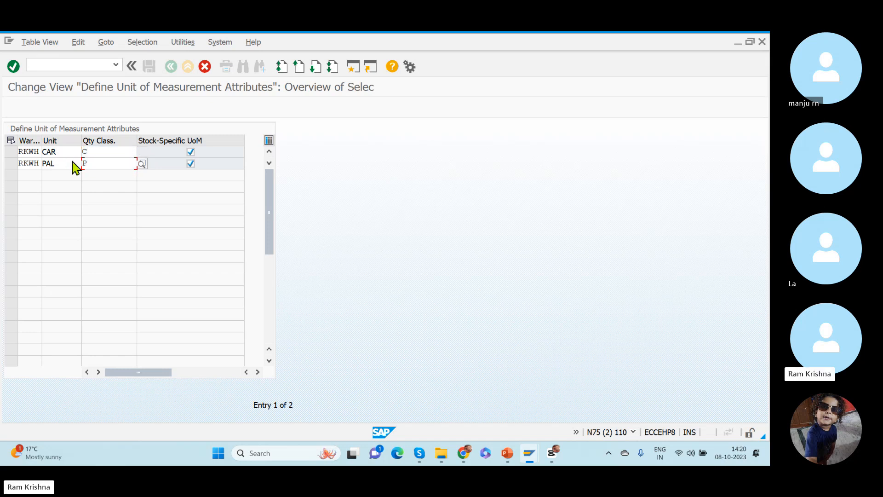
key("Return")
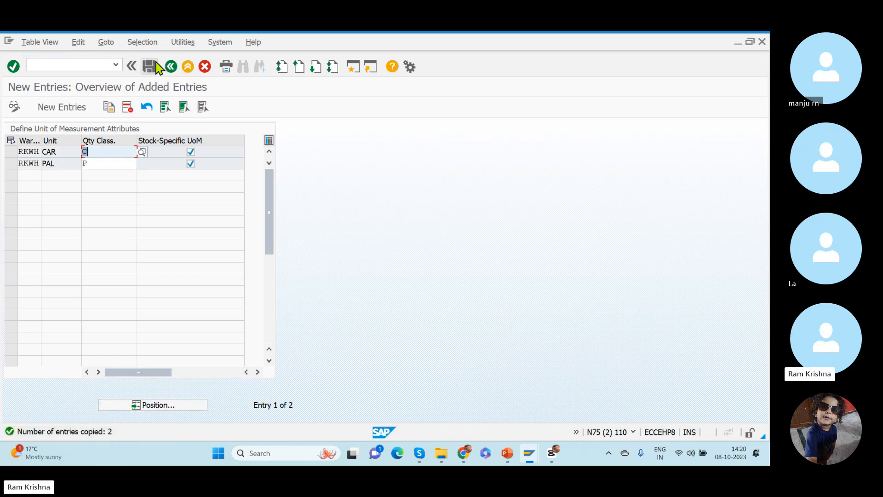
- Locate the new RKWH entries in the overview and save them to the customizing request Dummy_TR
left_click(170, 66)
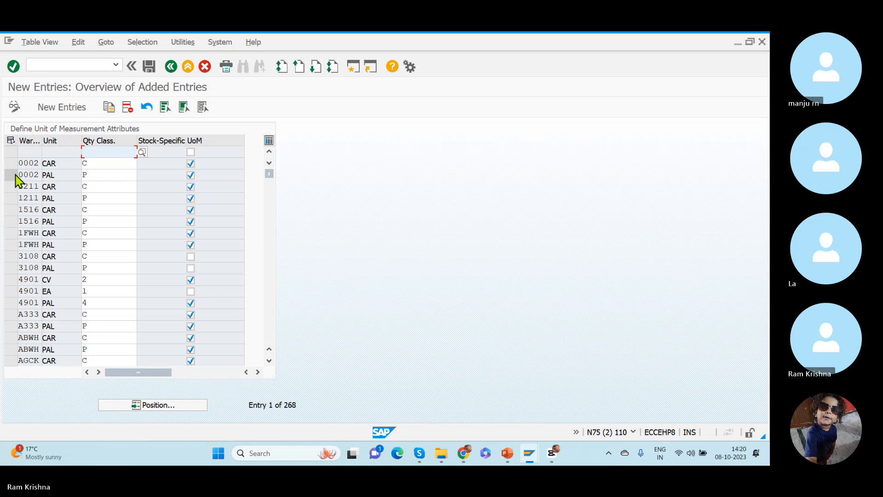
left_click(128, 407)
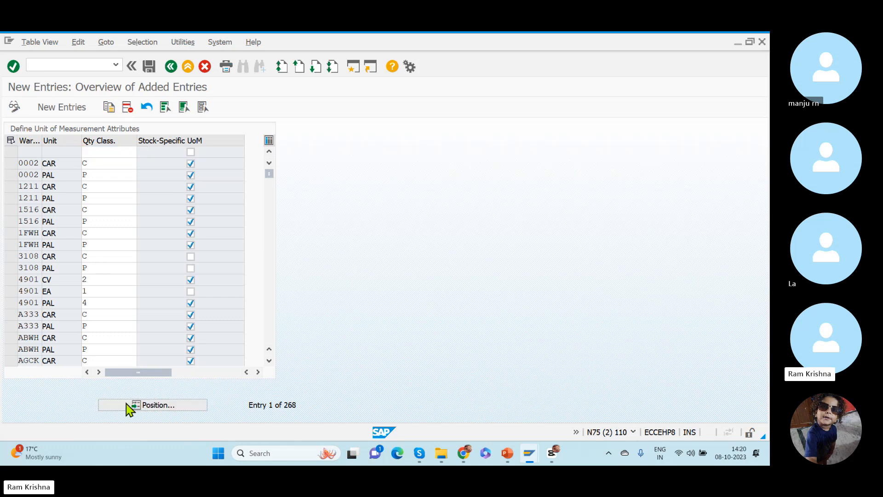
type("rkw")
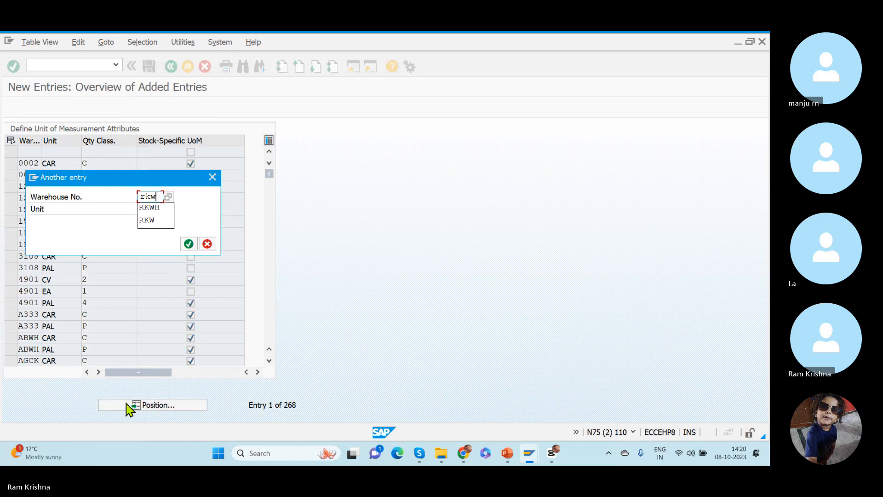
type("h")
key("Return")
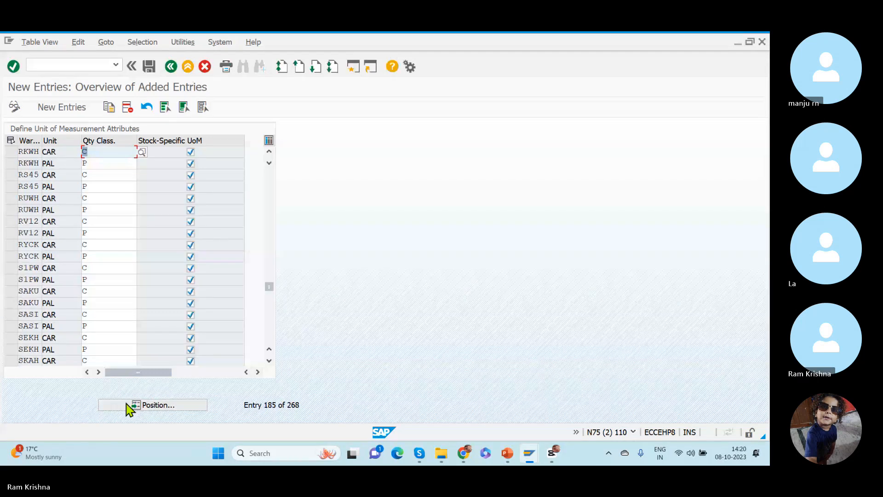
left_click(115, 166)
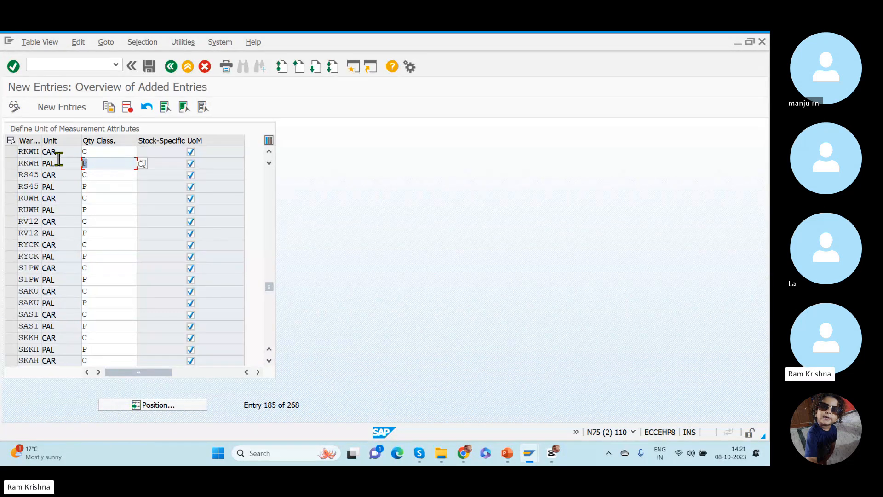
left_click(148, 67)
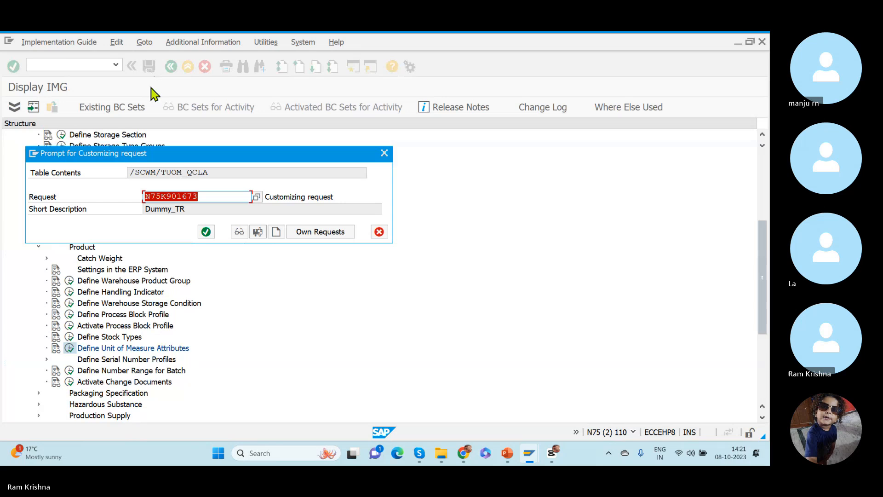
left_click(206, 232)
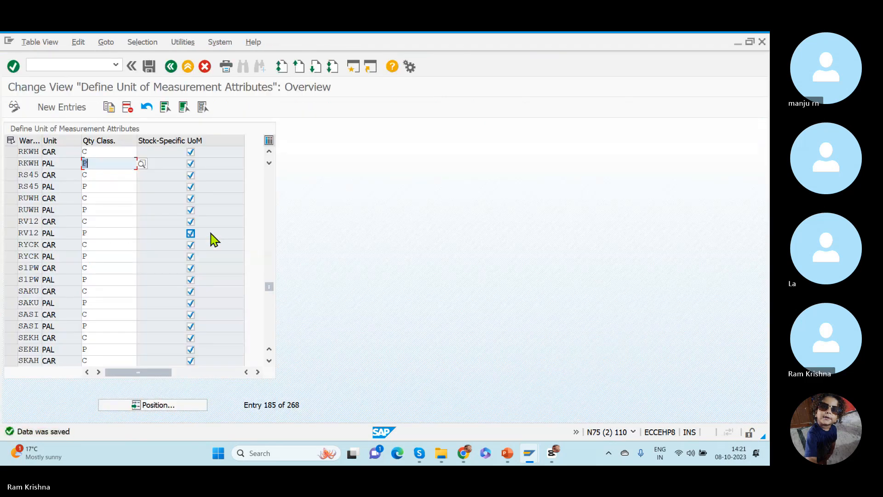
- Try clearing the Stock-Specific UoM indicator for the RKWH CAR entry
left_click(191, 151)
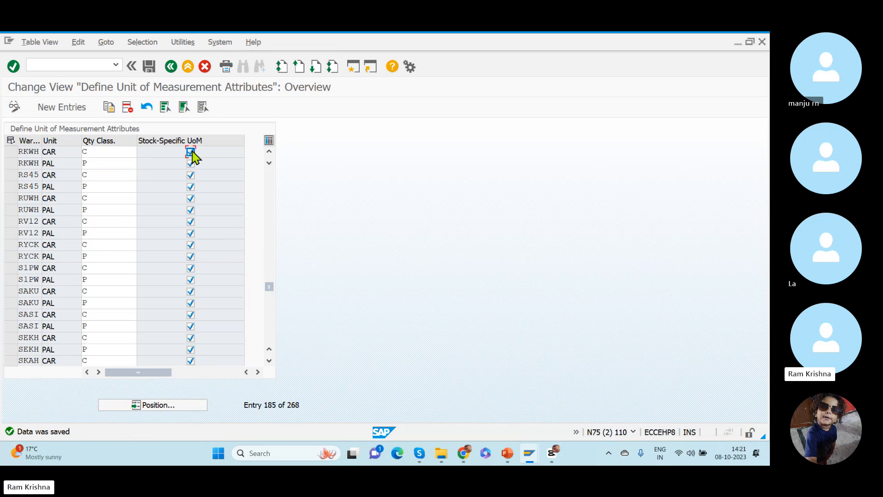
left_click(191, 164)
left_click(190, 152)
left_click(149, 67)
key("XF86AudioMute")
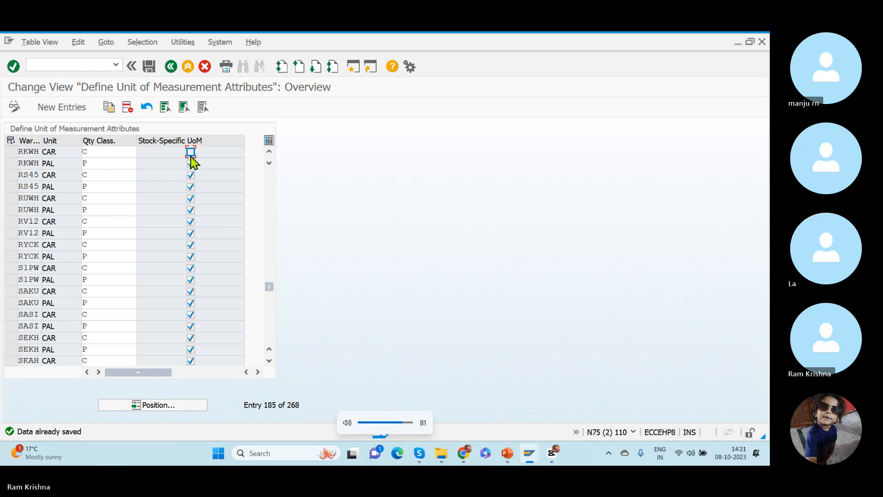
- Read the field help for Stock-Specific UoM, mark the RKWH CAR entry as stock-specific again, and save
key("F1")
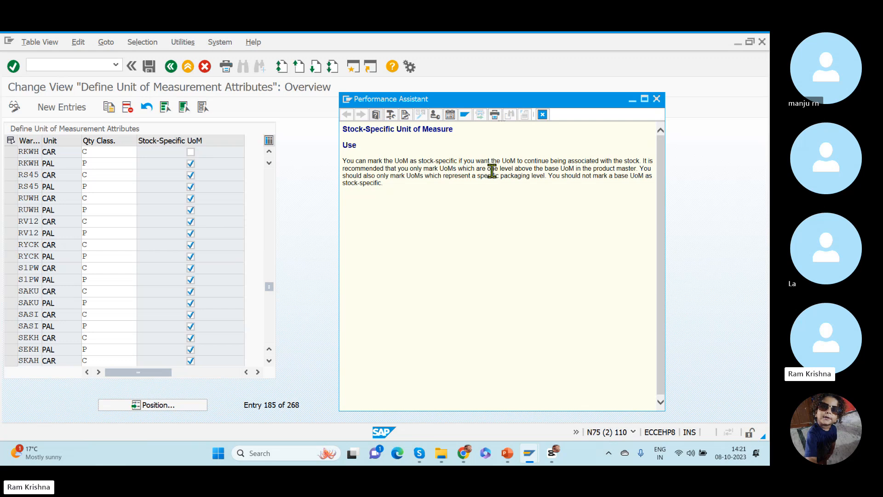
left_click(657, 99)
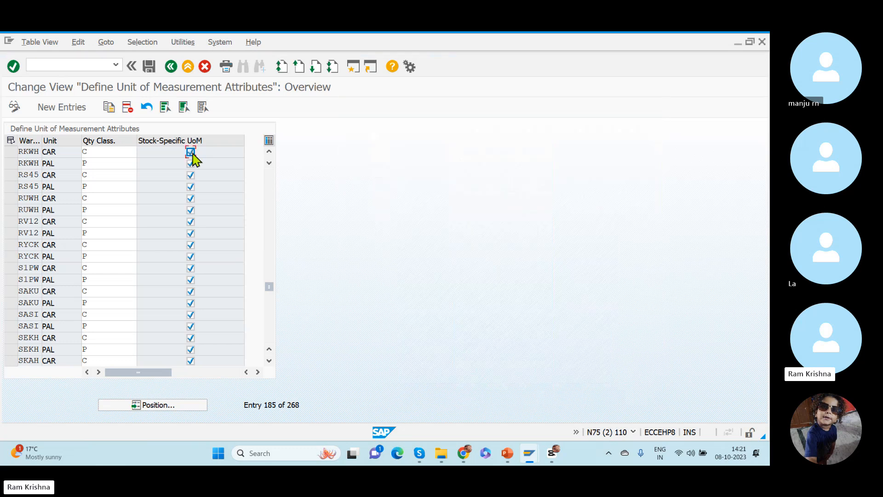
key("ctrl+s")
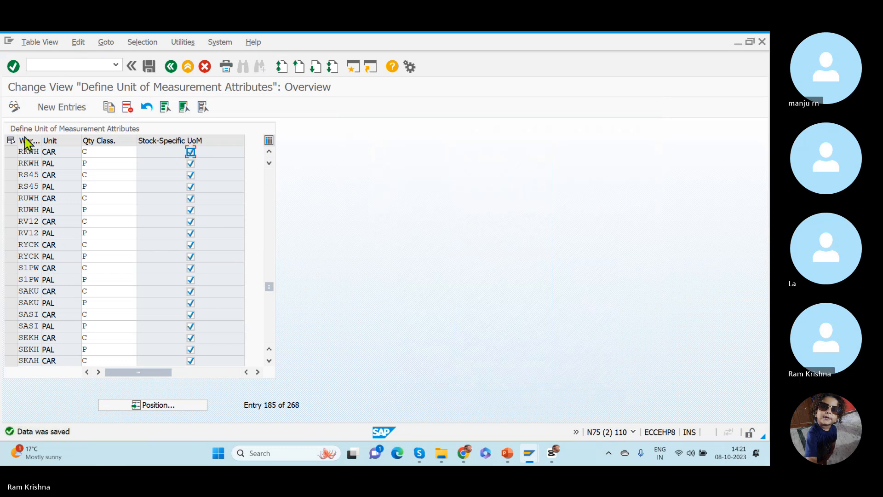
- Add a new unit of measure attribute entry for warehouse RKWH with unit EA
left_click(60, 116)
left_click(46, 110)
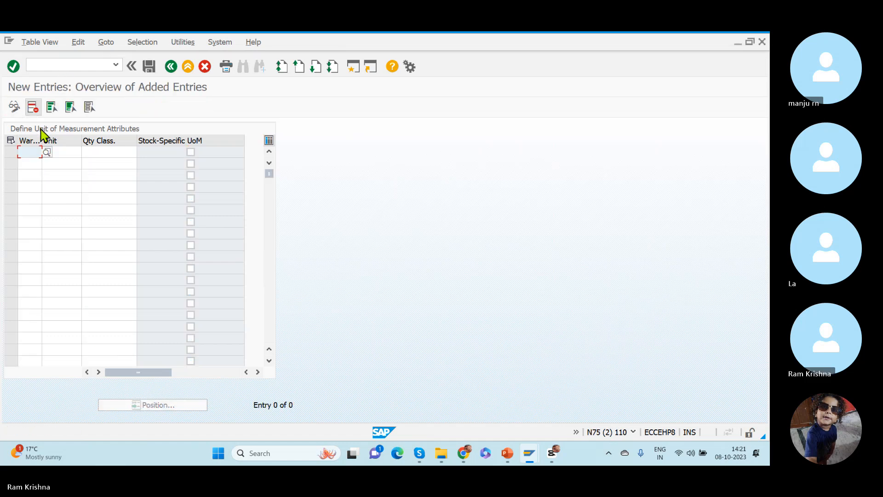
left_click(40, 153)
type("RKWH")
key("Tab")
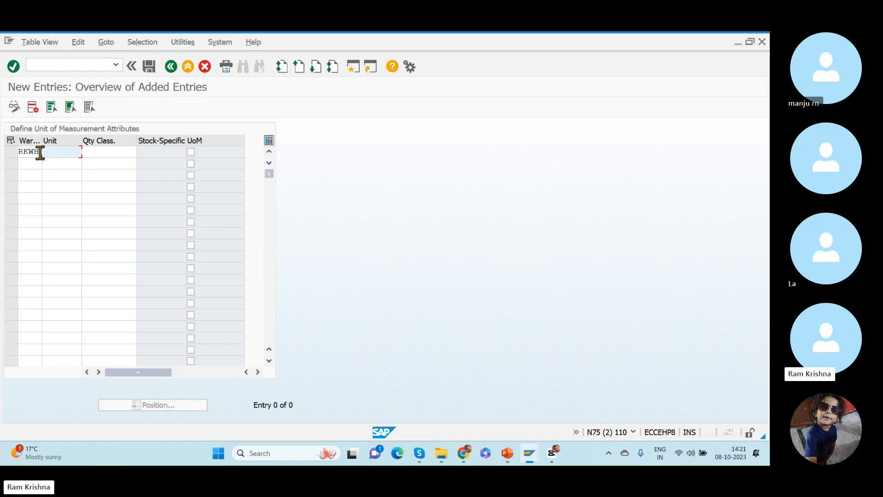
type("EA")
key("Tab")
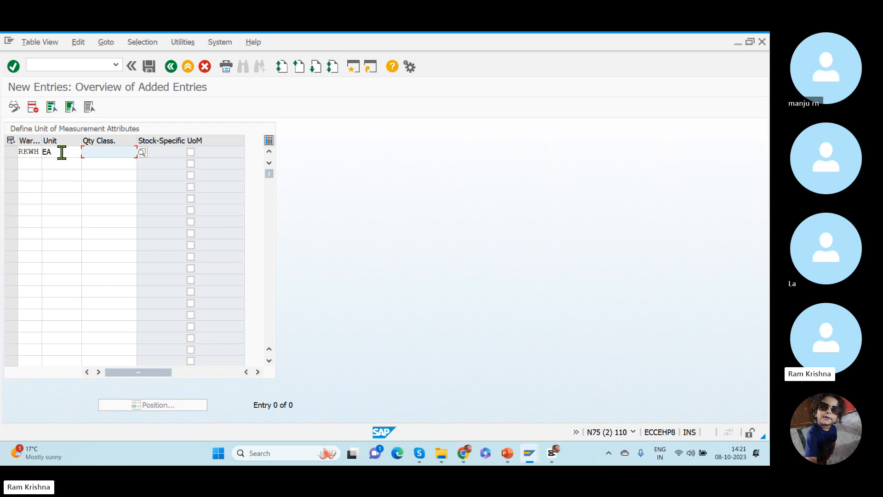
- Assign quantity class E (Eaches) to the new RKWH EA entry and return to the overview
left_click(143, 152)
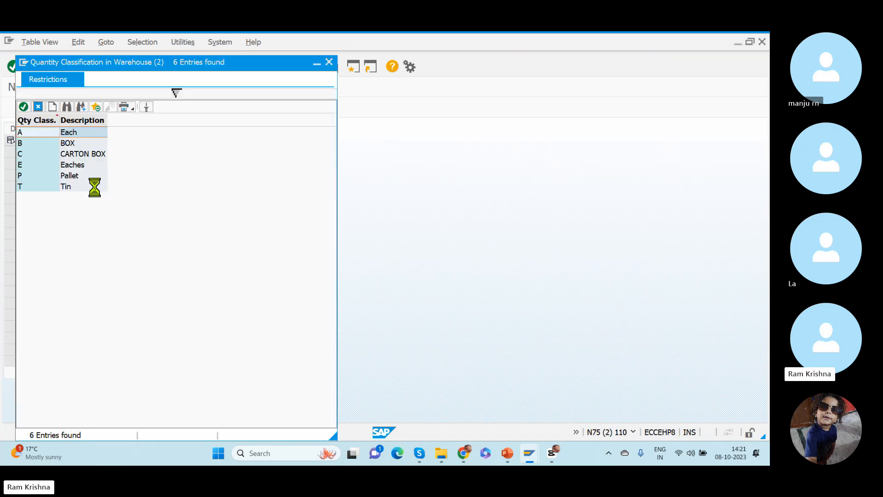
double_click(65, 167)
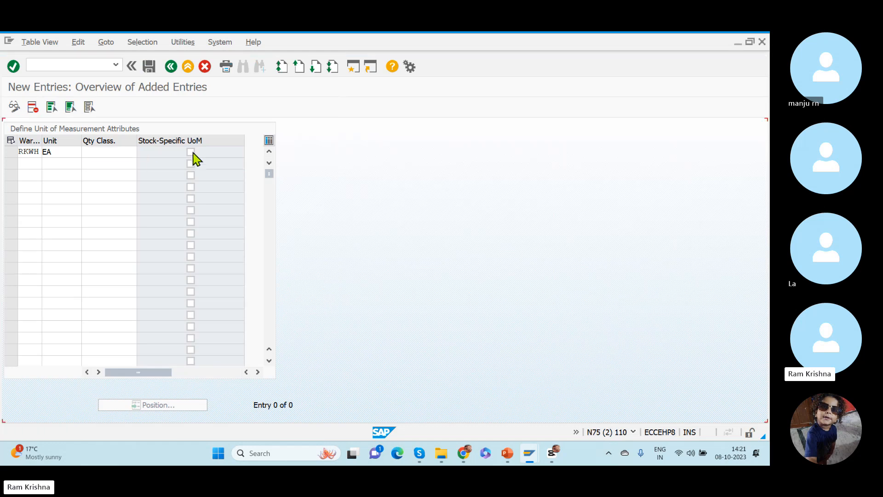
key("Return")
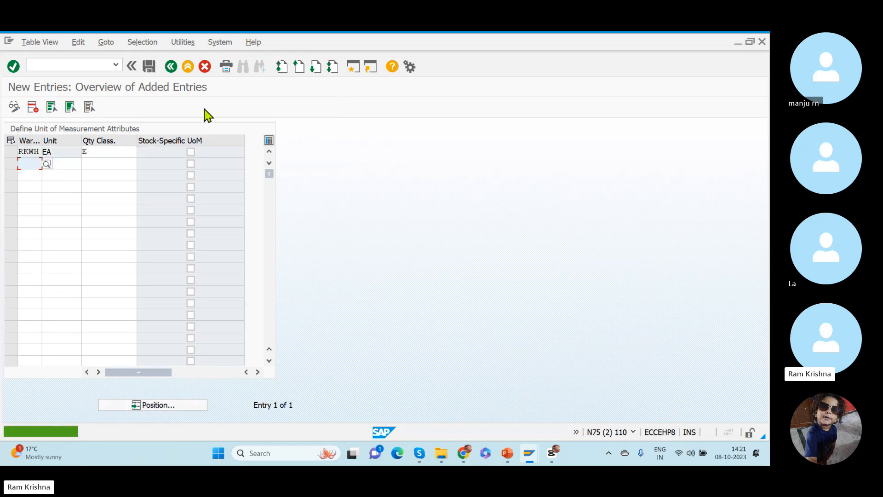
left_click(171, 67)
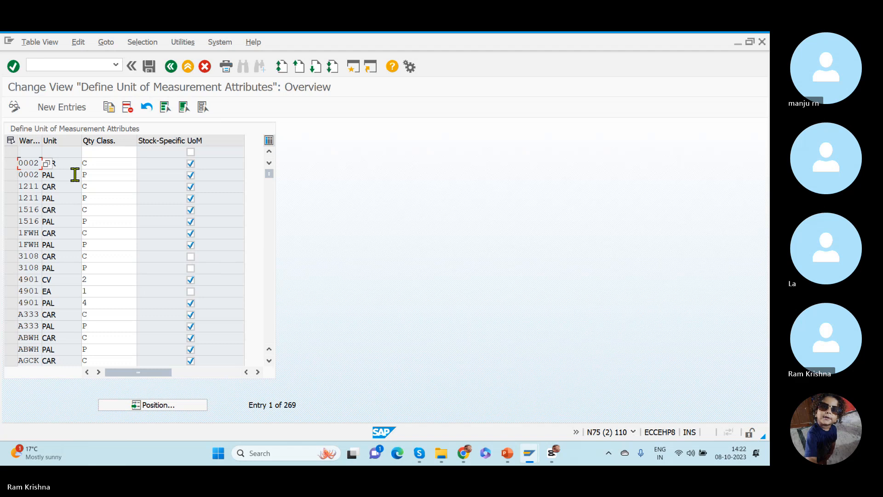
- Position the unit of measure attributes list at warehouse RKWH, check its quantity class assignments, and save the entries
left_click(147, 405)
type("rkwh")
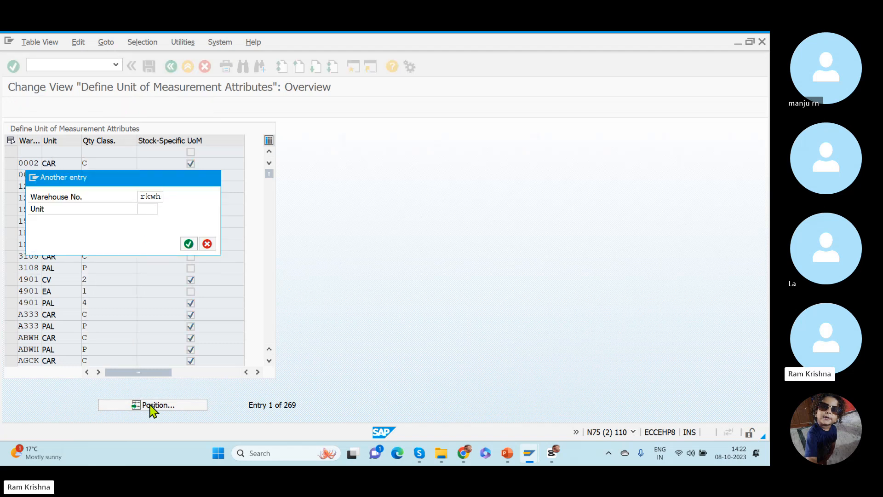
key("Return")
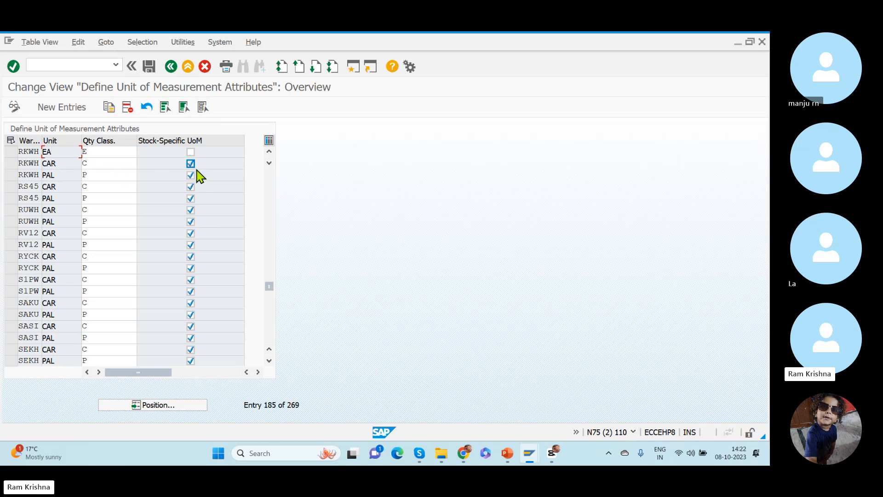
left_click_drag(63, 152, 35, 151)
left_click(102, 154)
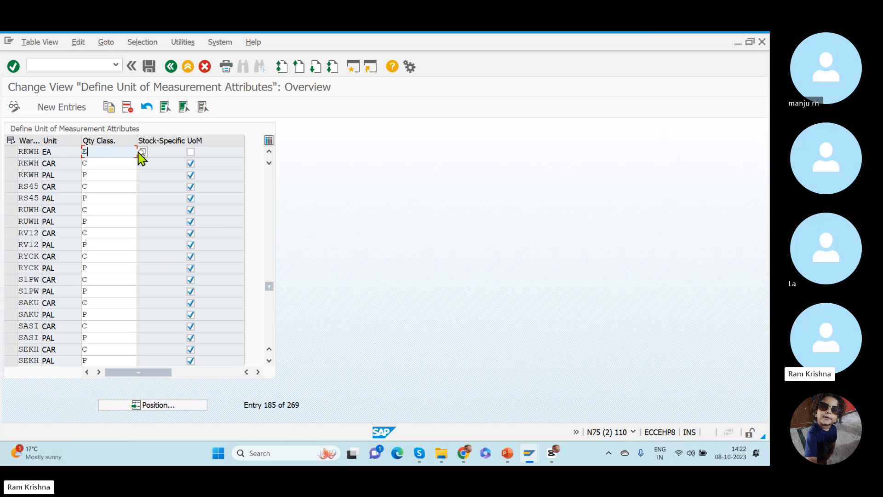
left_click_drag(96, 153, 60, 151)
left_click(149, 68)
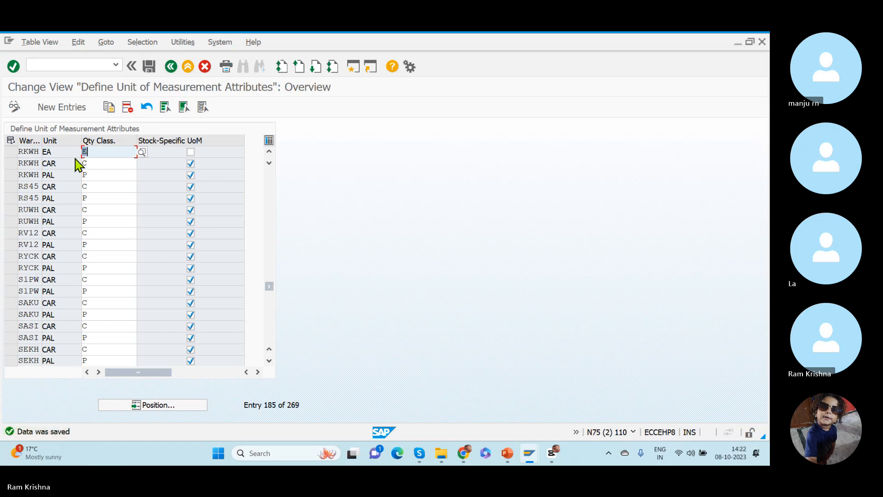
left_click(63, 174)
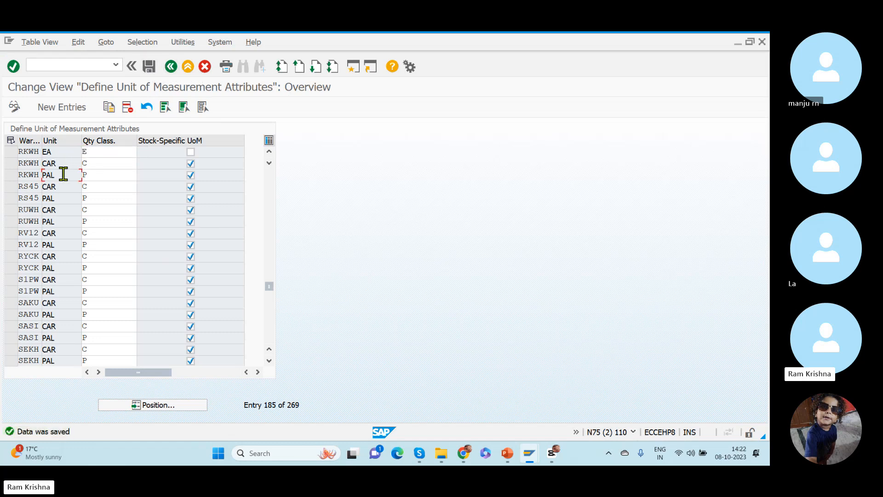
- Leave the unit of measure attributes and reopen the SAP Reference IMG through transaction SPRO
left_click(170, 68)
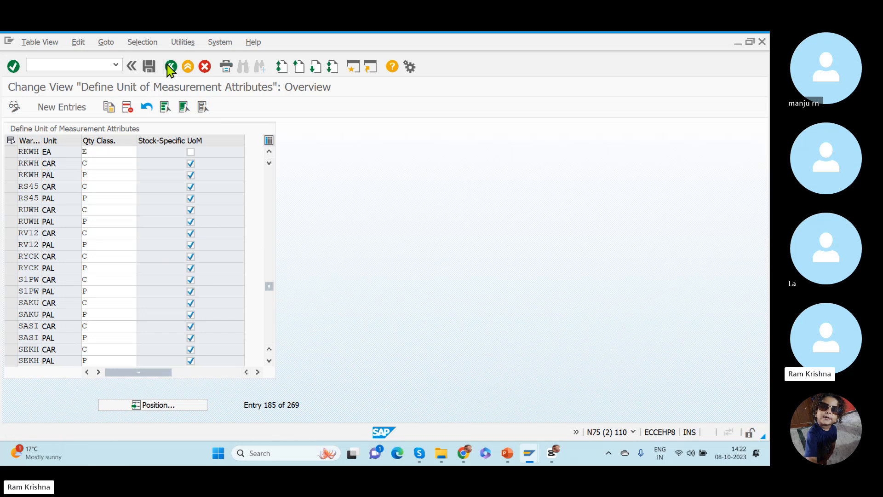
left_click(170, 68)
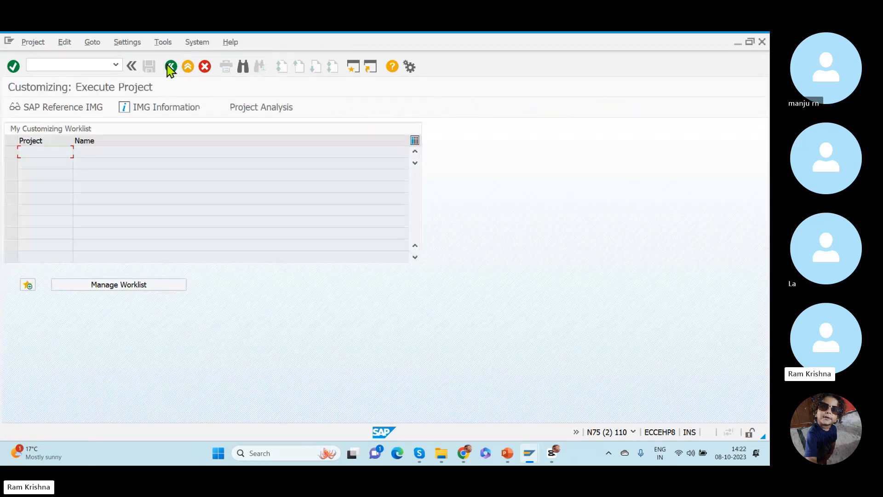
left_click(170, 68)
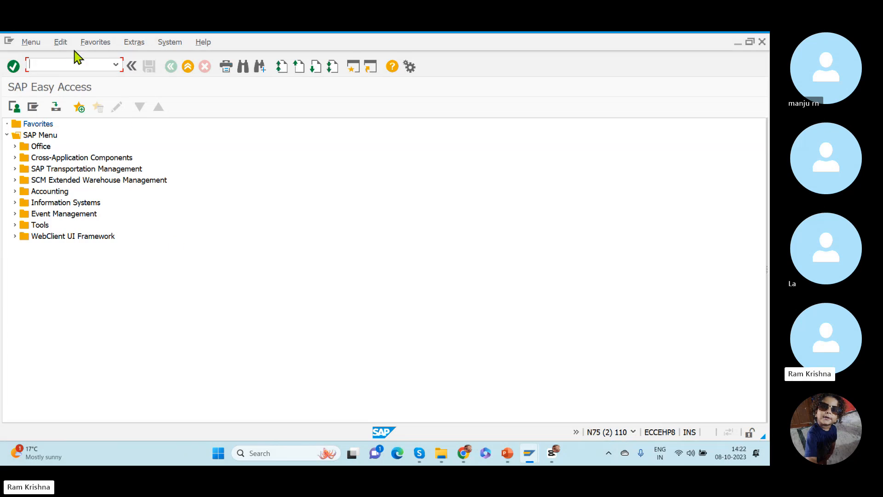
type("spro")
key("Return")
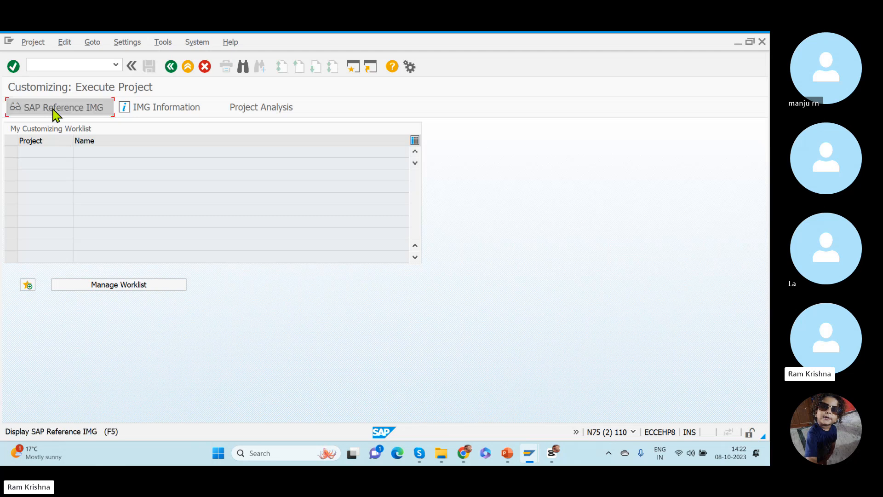
left_click(55, 107)
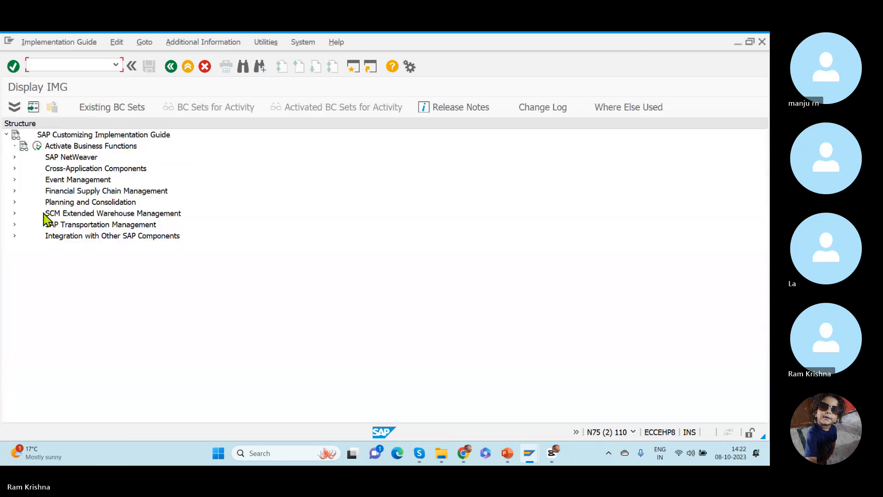
- Open the Define Item Types for Inbound Delivery Process activity under Extended Warehouse Management, Goods Receipt Process, Inbound Delivery
left_click(15, 214)
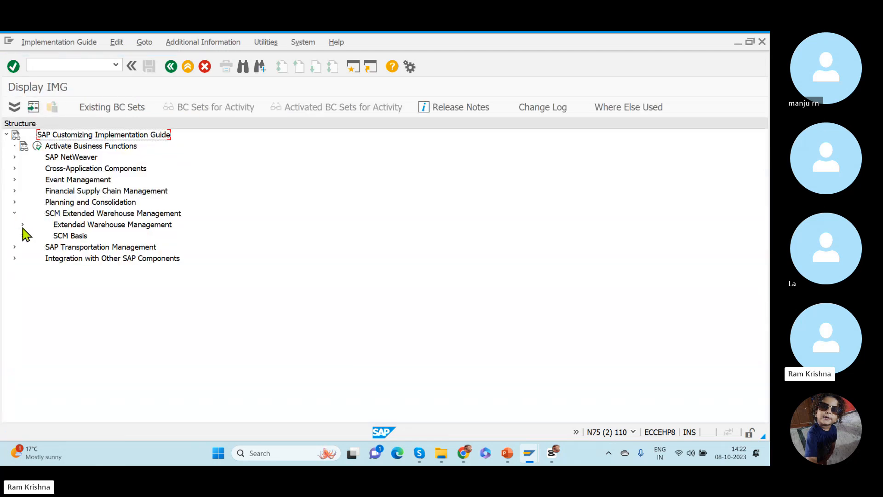
left_click(22, 225)
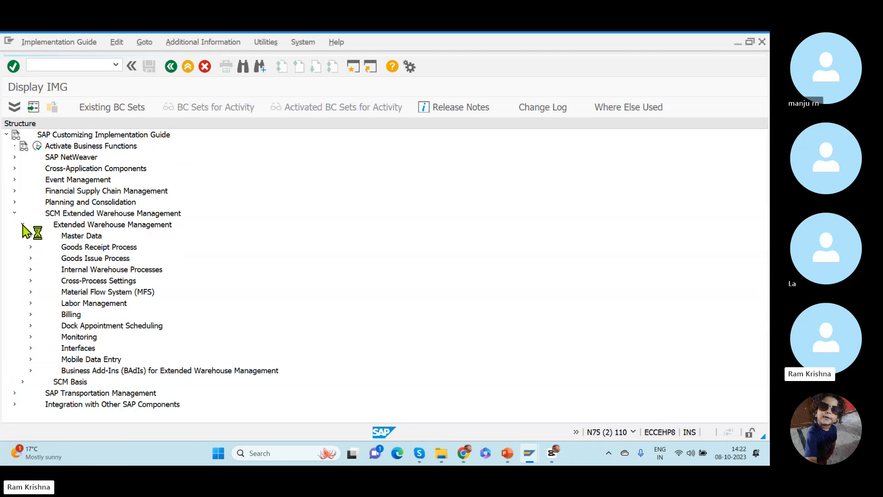
left_click(30, 247)
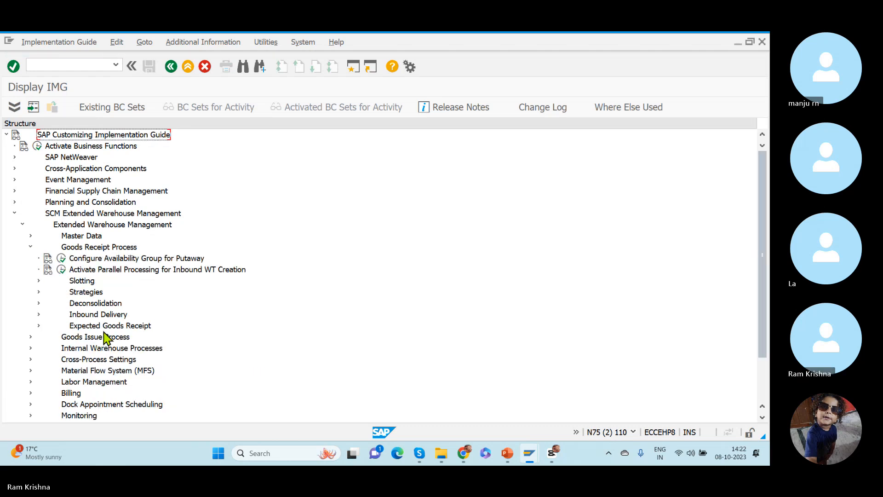
left_click(38, 315)
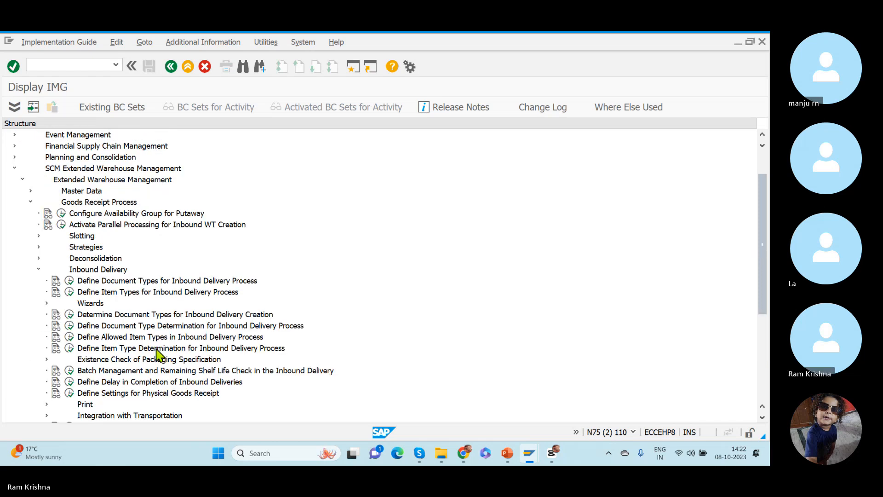
left_click(133, 293)
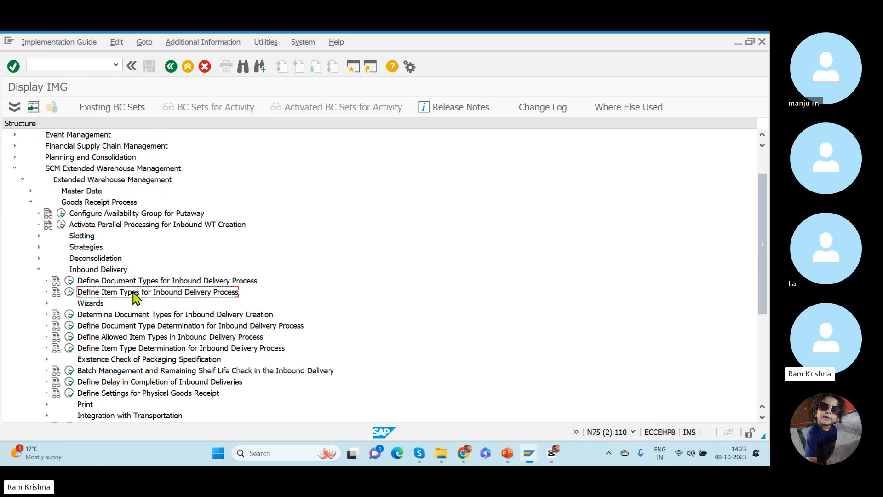
left_click(69, 292)
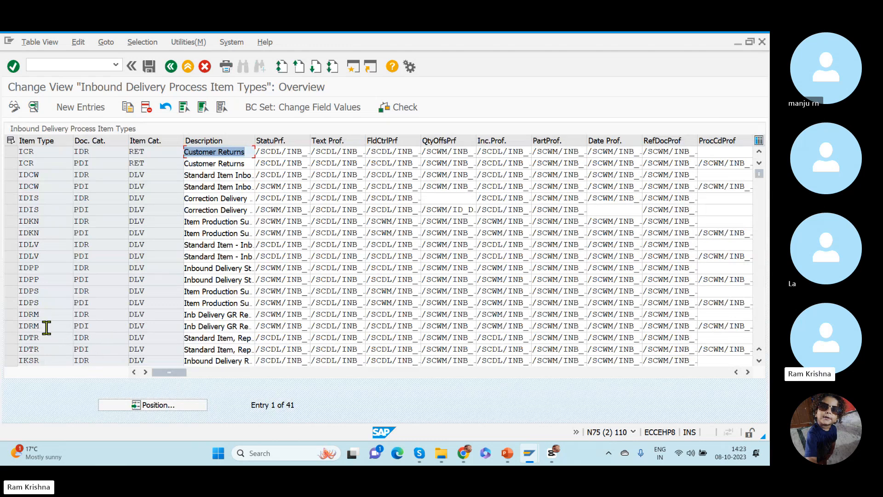
- Examine the IDLV item type details for document category IDR, including Apply ERP AUoM as SUoM, and return to the IMG
left_click(15, 247)
left_click(34, 108)
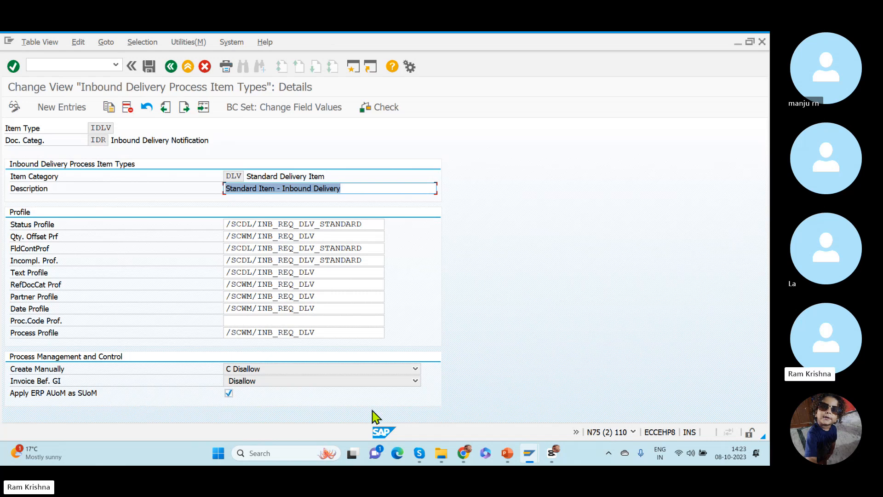
left_click(170, 68)
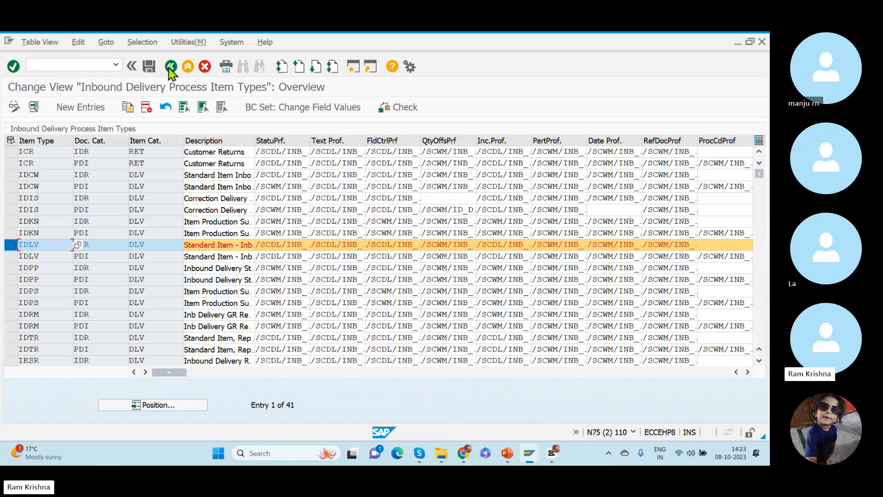
left_click(170, 67)
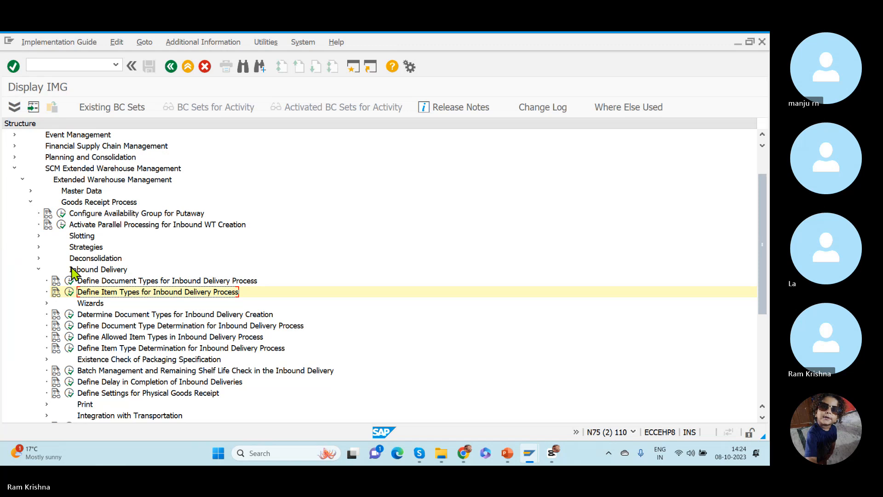
- Collapse the Inbound Delivery node, then review the PowerPoint slide on putaway with quantity classification and return to the IMG
left_click(38, 270)
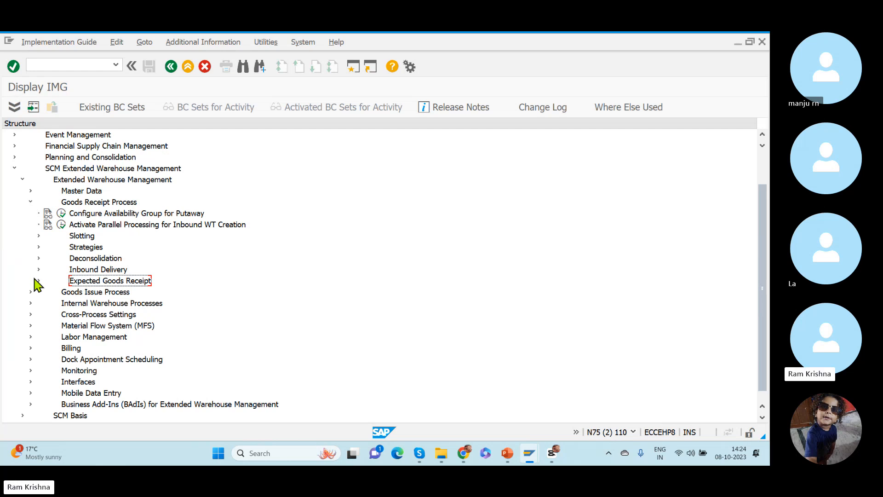
key("alt+Tab")
key("alt+Tab")
key("alt+Tab")
key("alt+Tab")
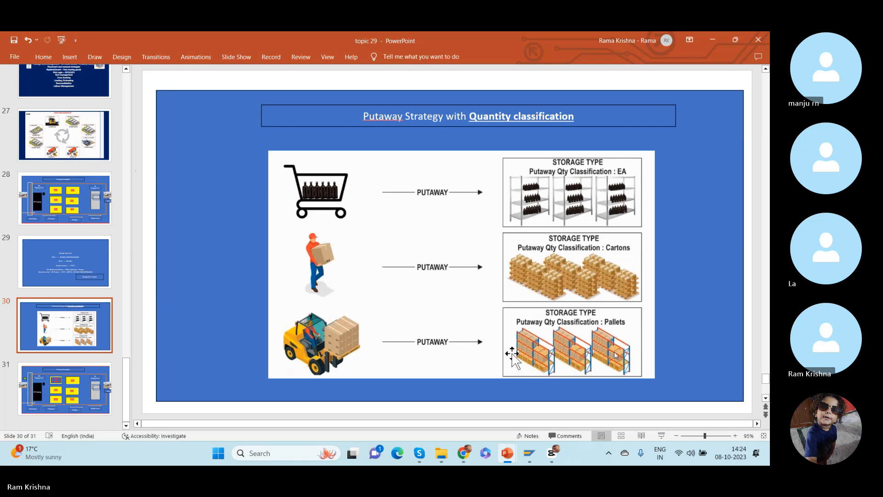
key("alt+Tab")
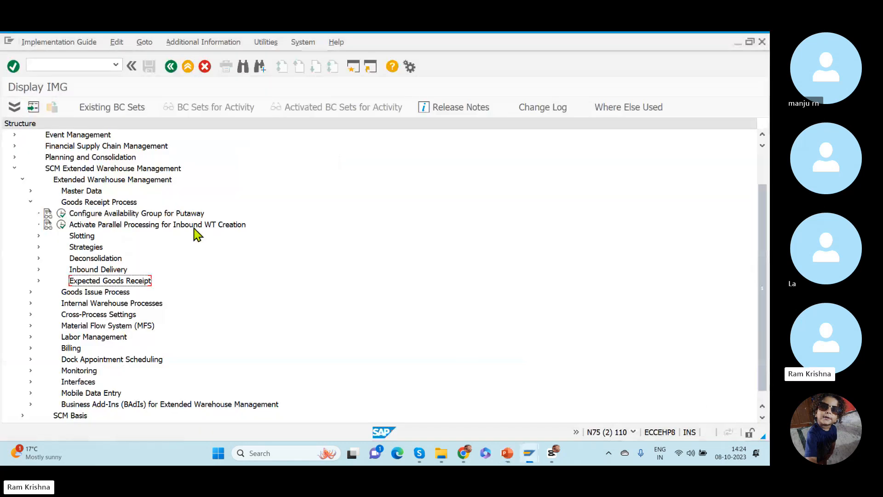
- Open the Define Storage Type activity under Master Data and position the list at warehouse RKWH
left_click(32, 192)
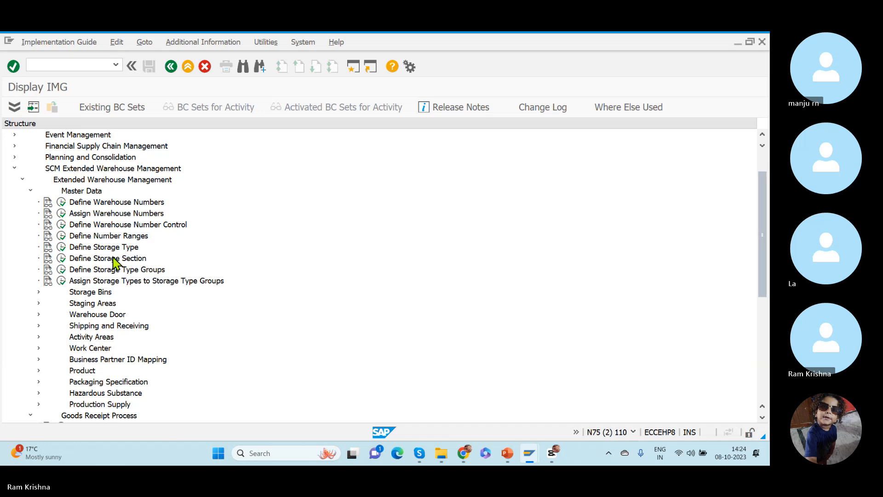
left_click(62, 247)
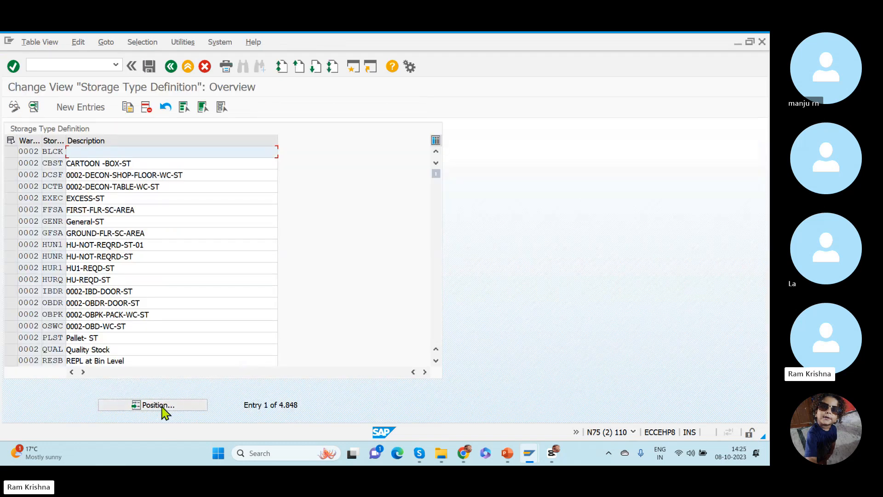
left_click(141, 406)
type("rkwh")
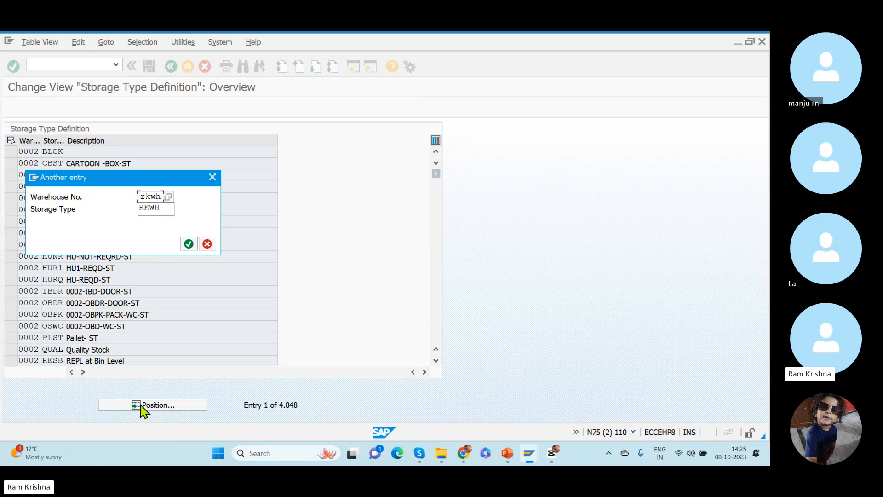
key("Return")
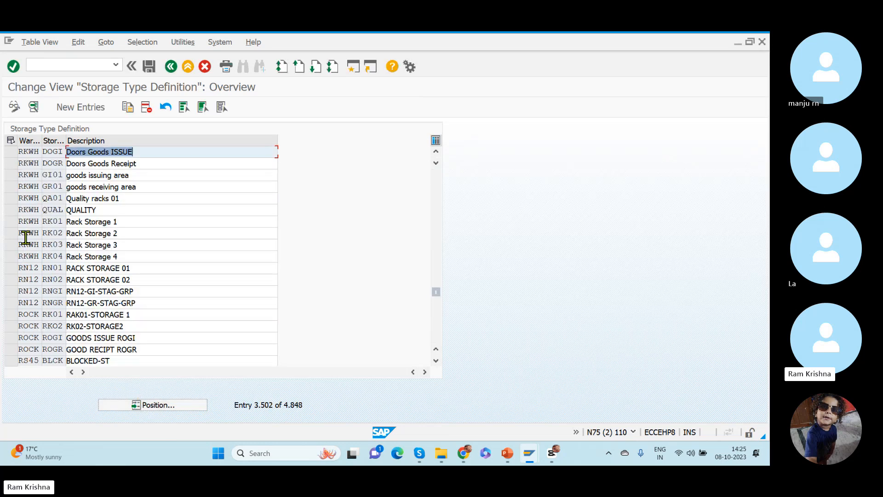
- Copy the RKWH storage type RK01 and enter GENR as the new storage type, consulting the putaway slide
left_click(11, 222)
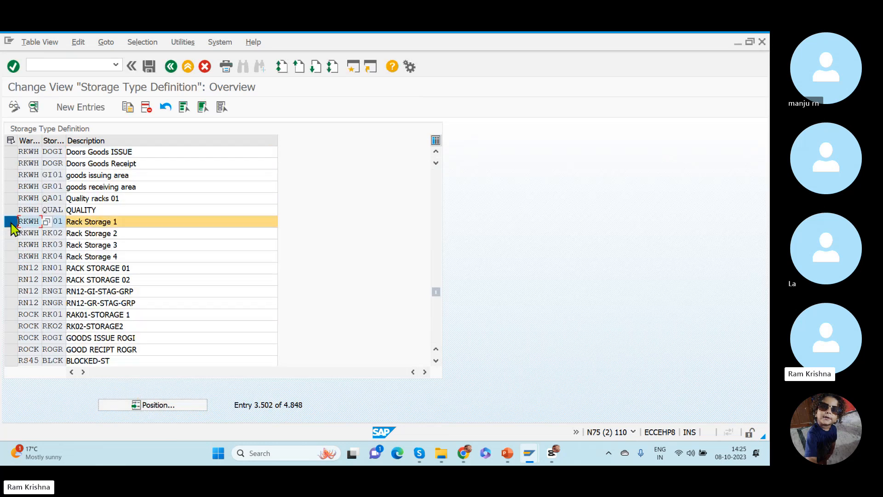
left_click(128, 106)
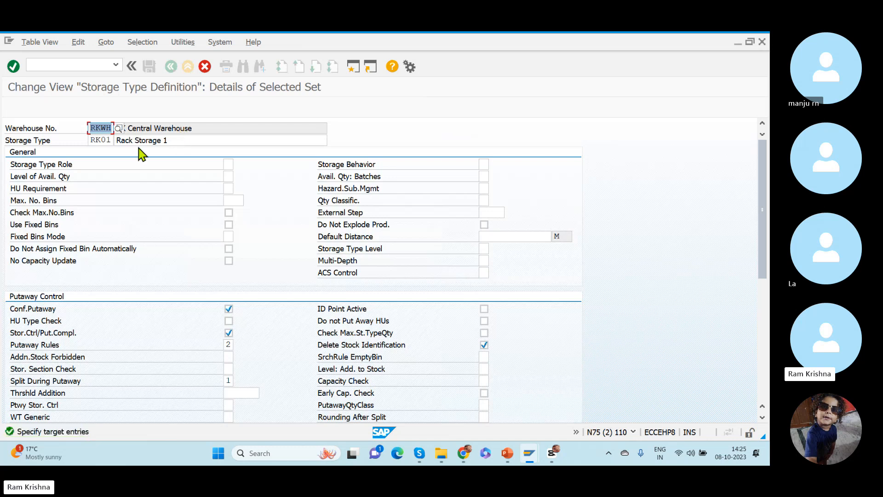
left_click(95, 141)
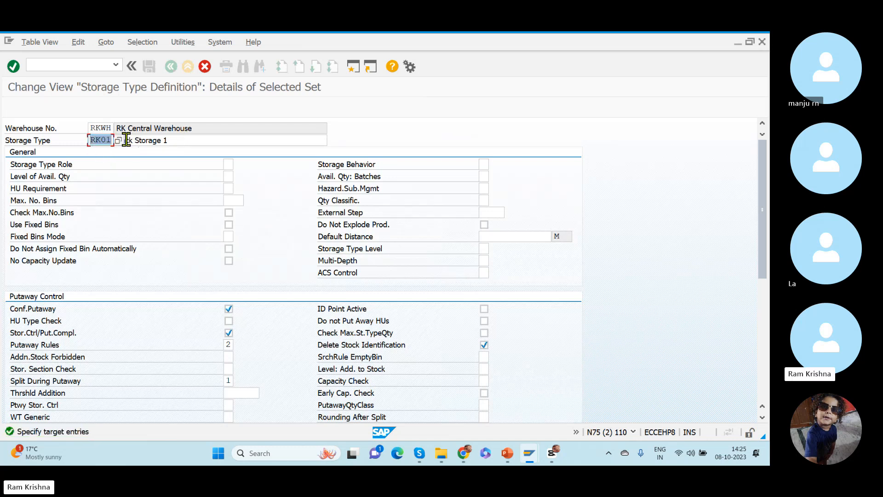
key("alt+Tab")
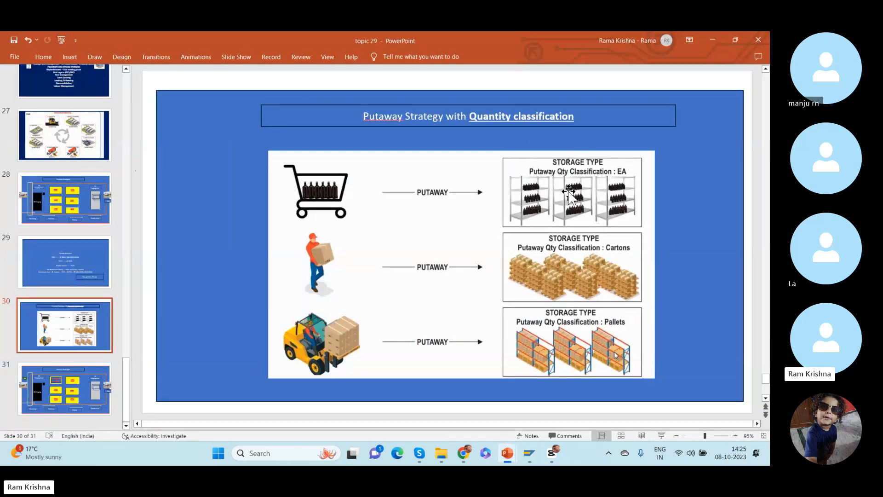
key("alt+Tab")
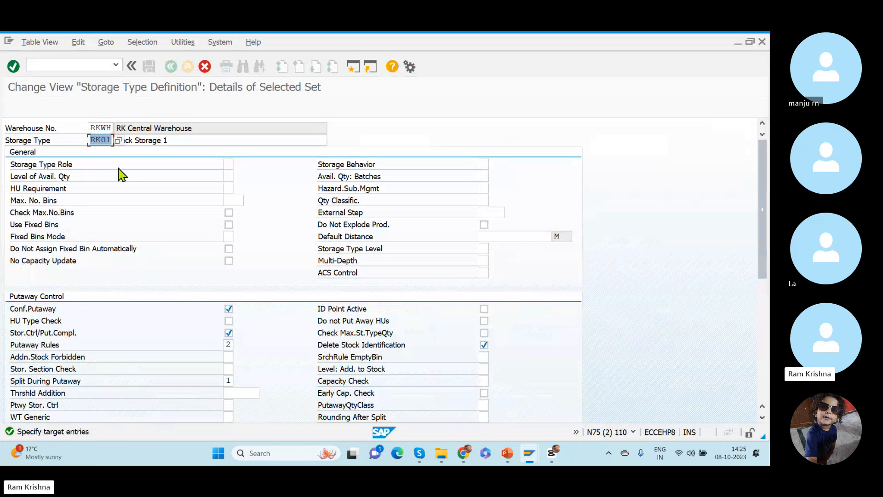
type("GENR")
- Replace the copied storage type's description with "Single products" and confirm the copy
left_click(178, 139)
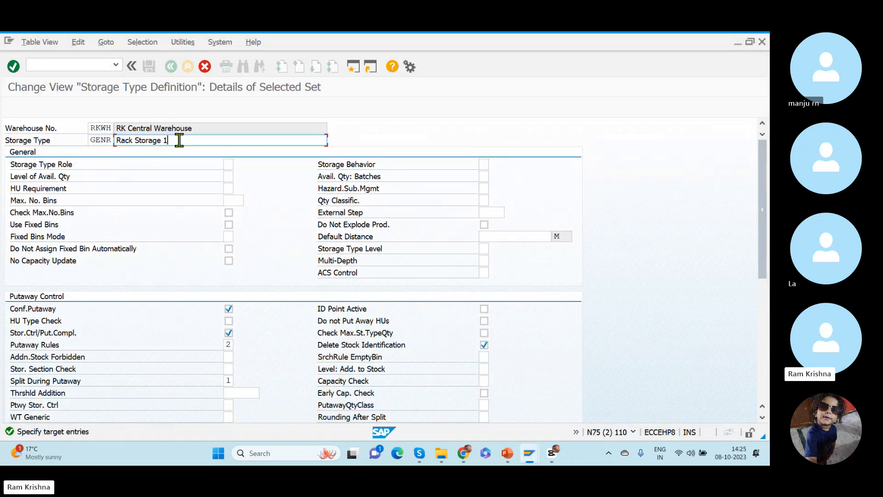
left_click_drag(179, 139, 92, 133)
key("BackSpace")
type("Individual prodi")
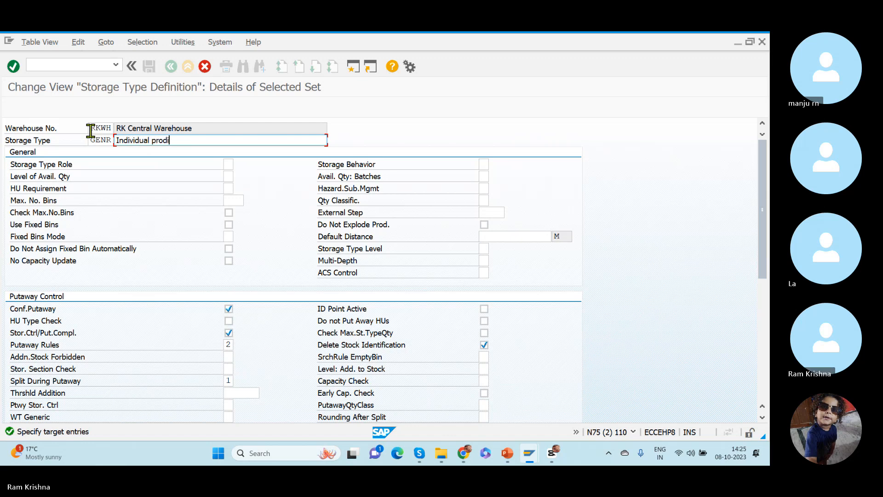
key("BackSpace")
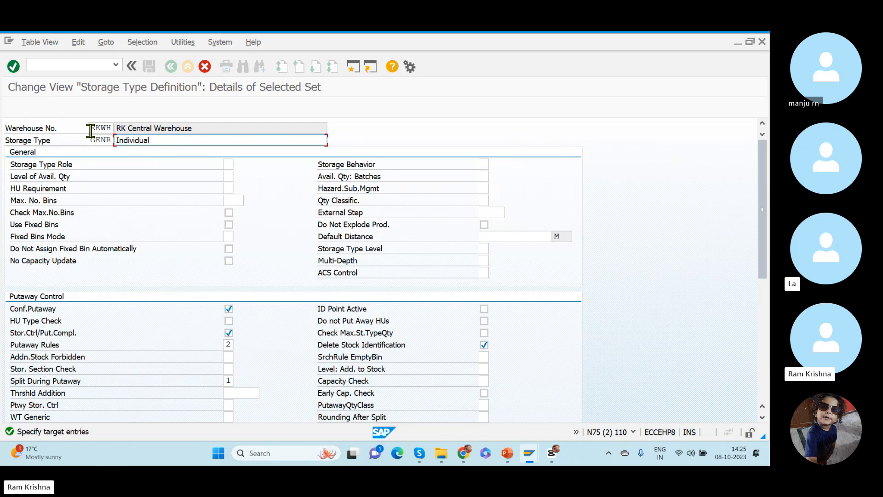
type("Sin")
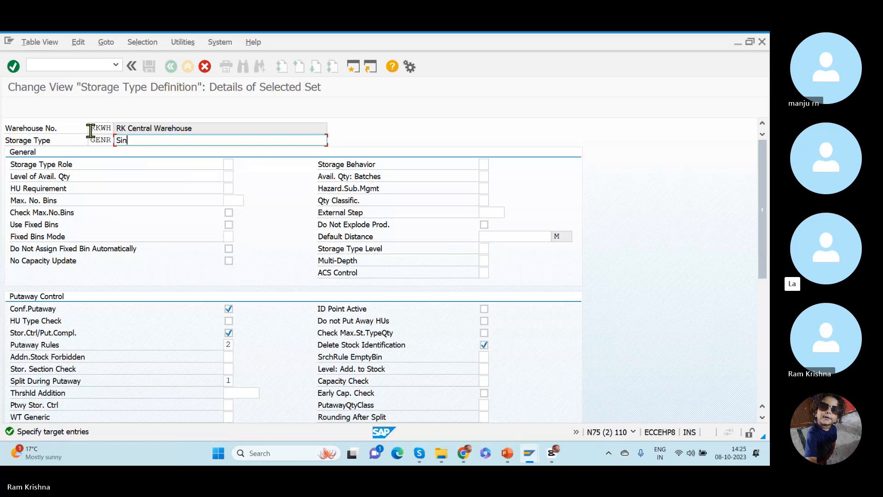
type("gle products")
key("Return")
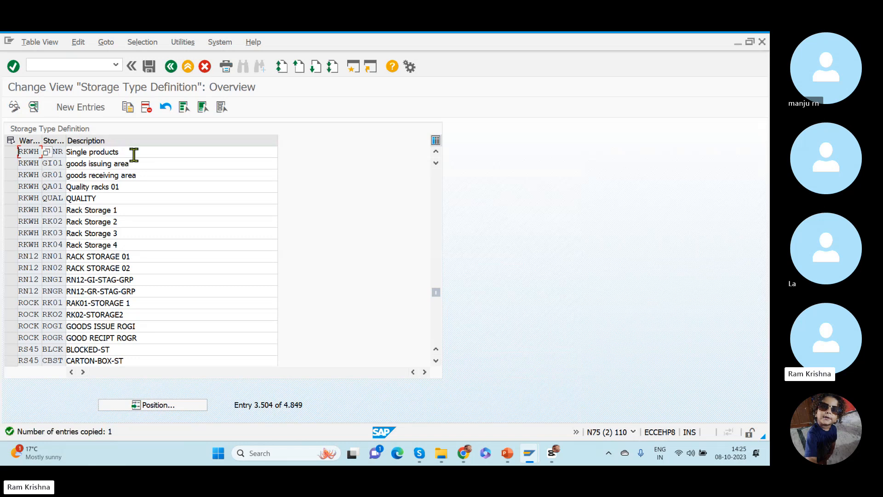
- Copy the RKWH storage type GENR as CART with the description "Cartons", consulting the putaway slide
left_click(61, 153)
left_click(13, 152)
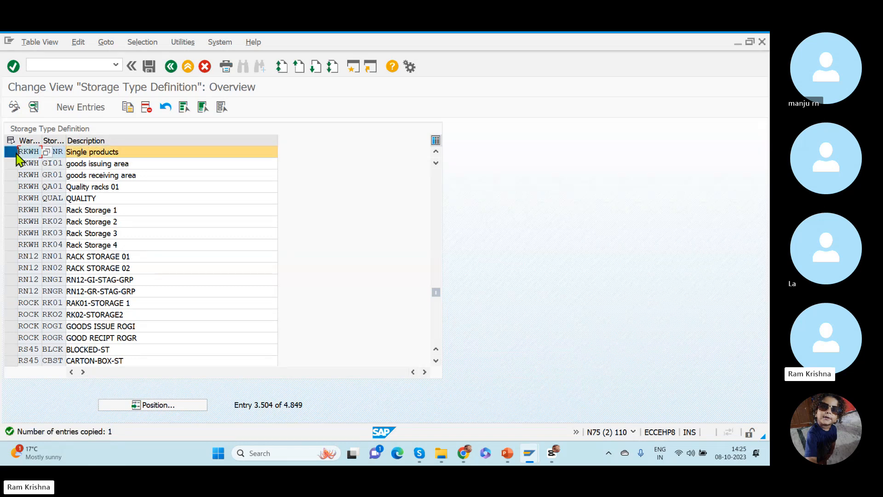
left_click(129, 116)
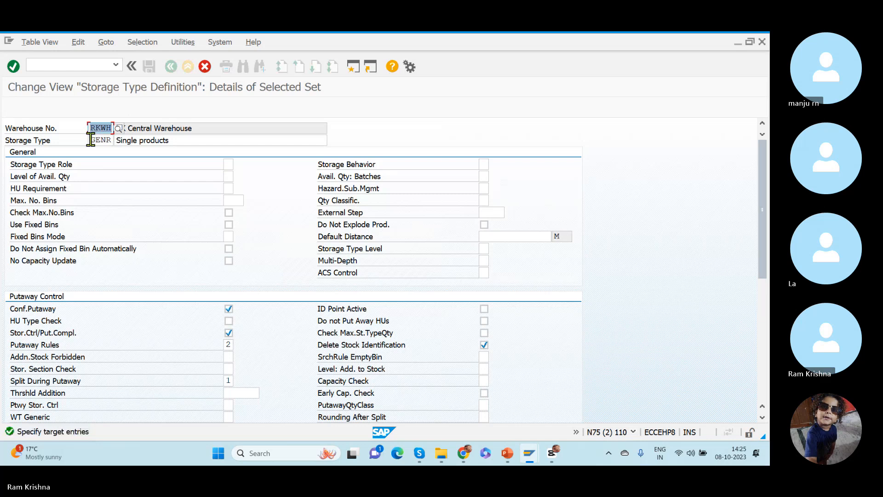
left_click_drag(91, 139, 122, 145)
key("alt+Tab")
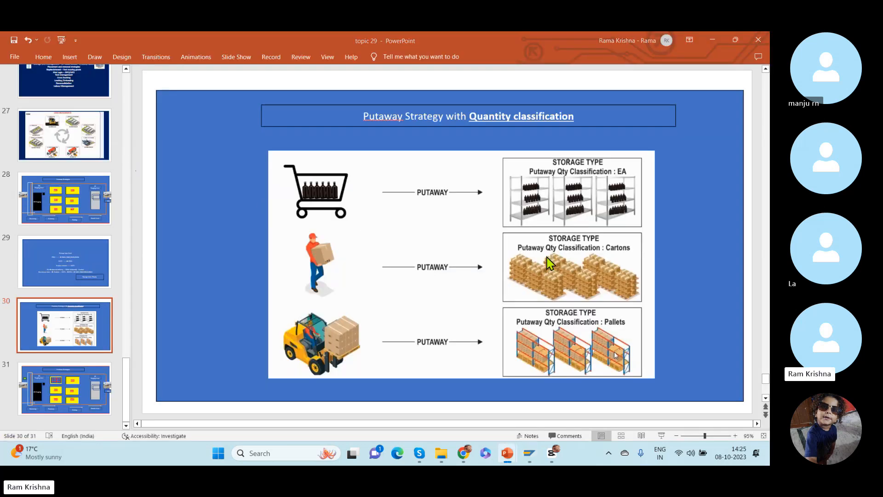
key("alt+Tab")
type("CART")
key("Tab")
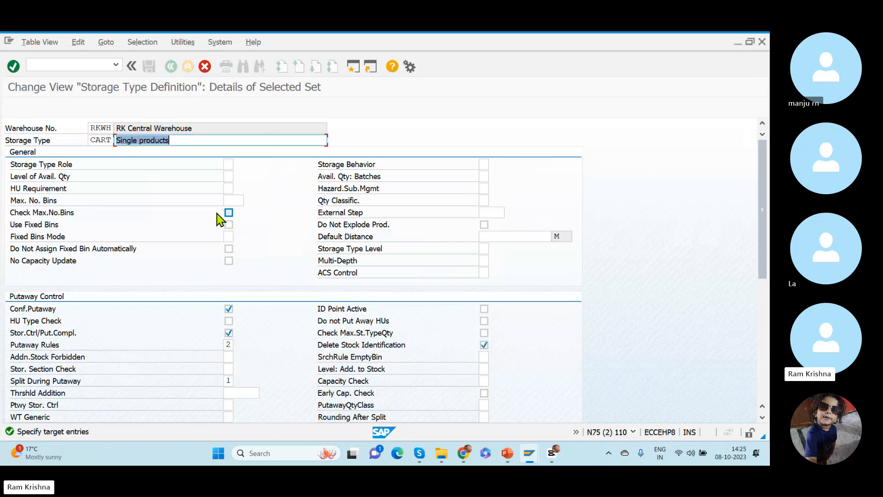
type("C")
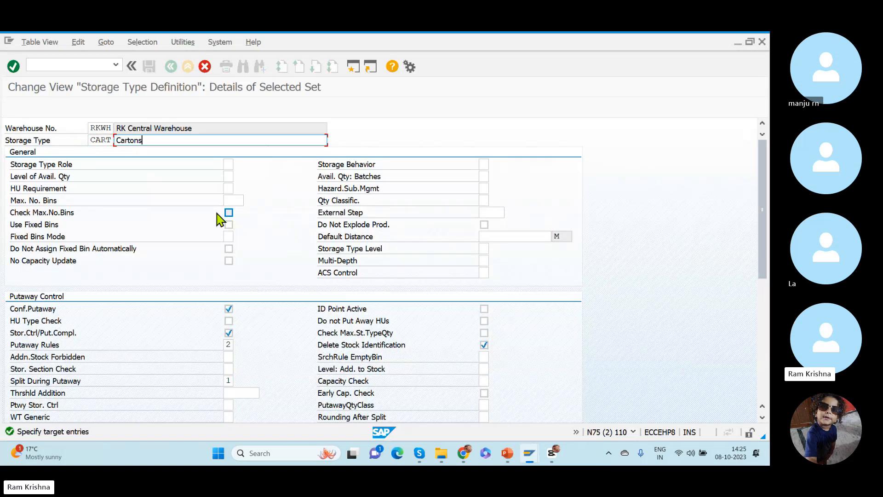
type("artons")
key("F3")
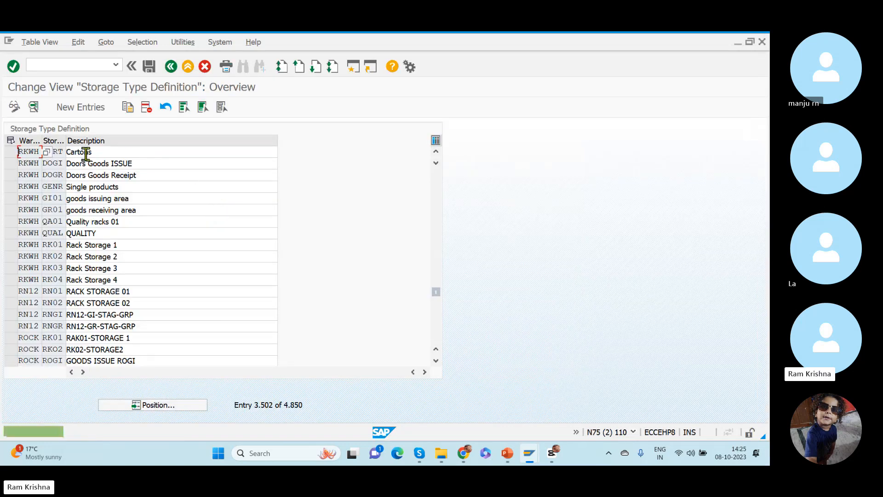
- Copy the RKWH storage type CART as PALL with the description "Pallets" and confirm the copy
left_click(11, 151)
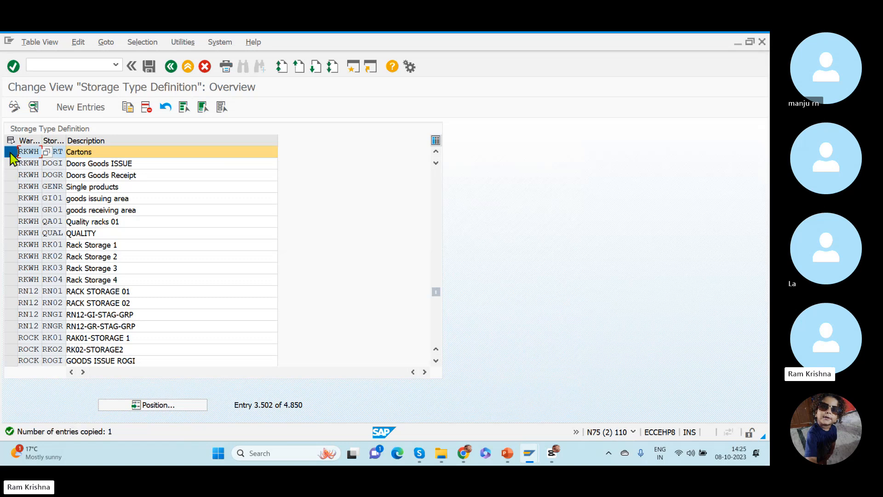
left_click(128, 107)
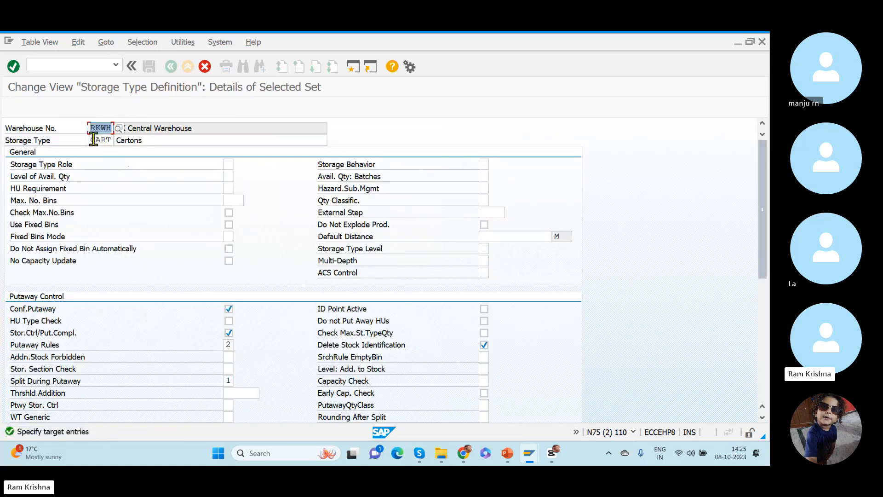
left_click_drag(90, 140, 123, 146)
type("PALL")
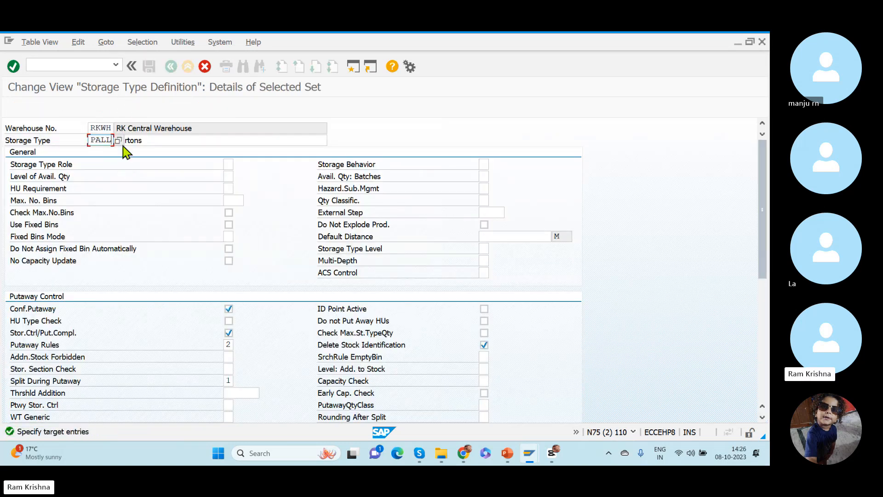
double_click(122, 144)
type("Pallets")
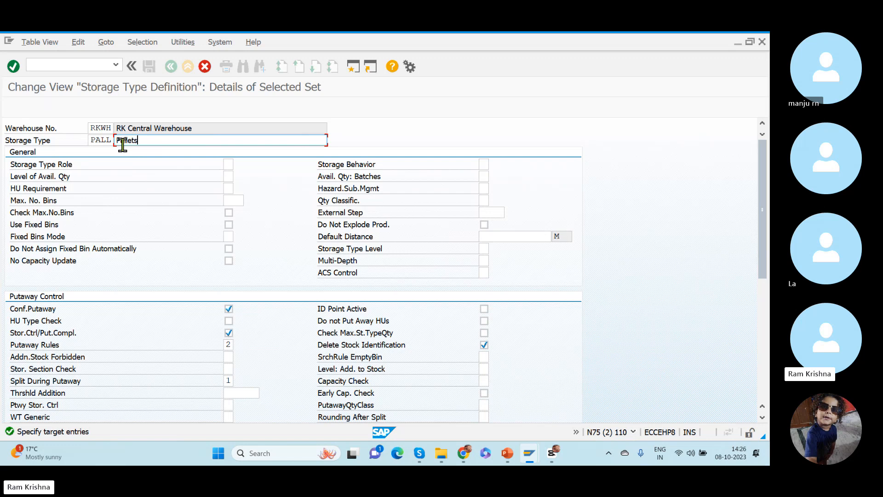
key("Return")
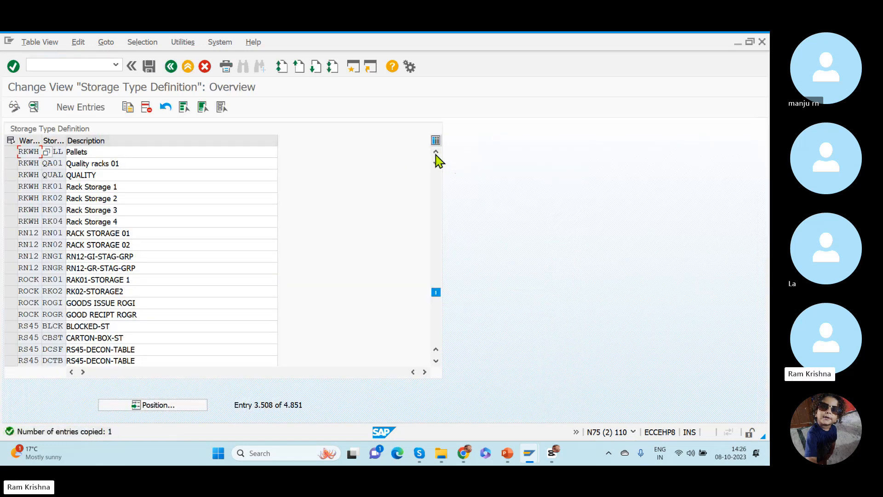
- Save the newly copied RKWH storage types
left_click(436, 152)
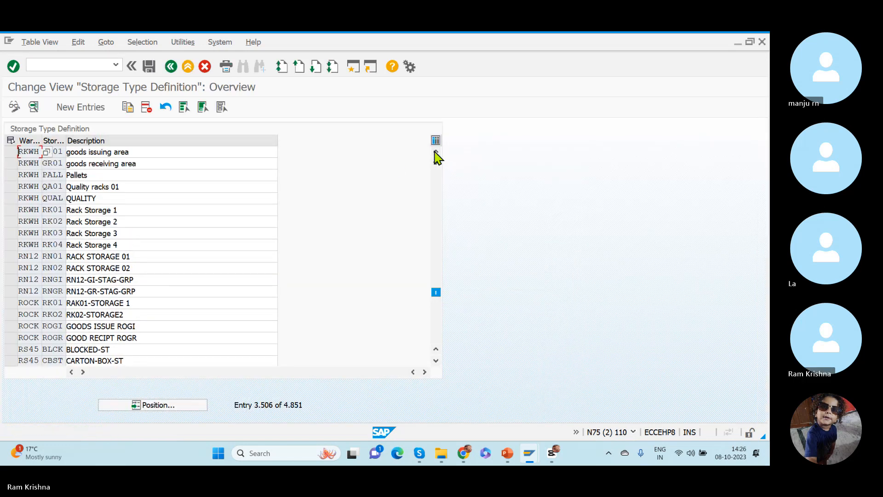
left_click(148, 67)
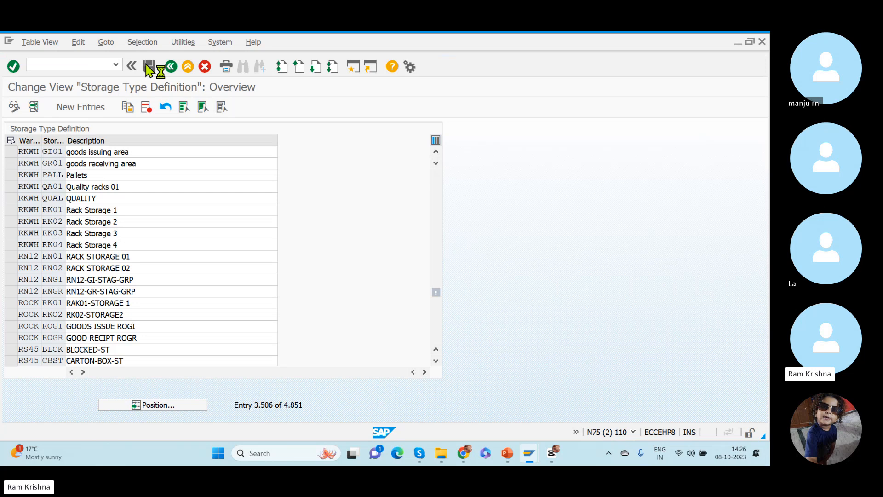
left_click(206, 232)
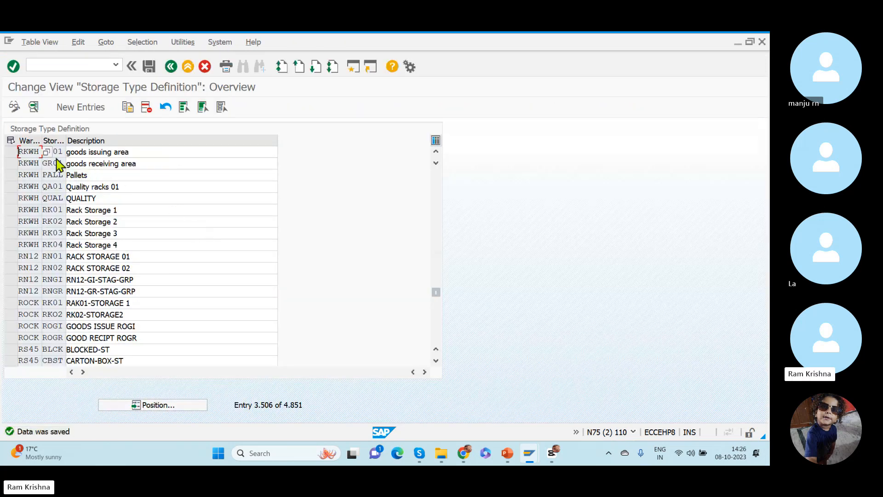
- Select the RKWH storage types GENR, PALL and CART in the storage type list
left_click(58, 163)
left_click(435, 151)
left_click(435, 152)
left_click(435, 151)
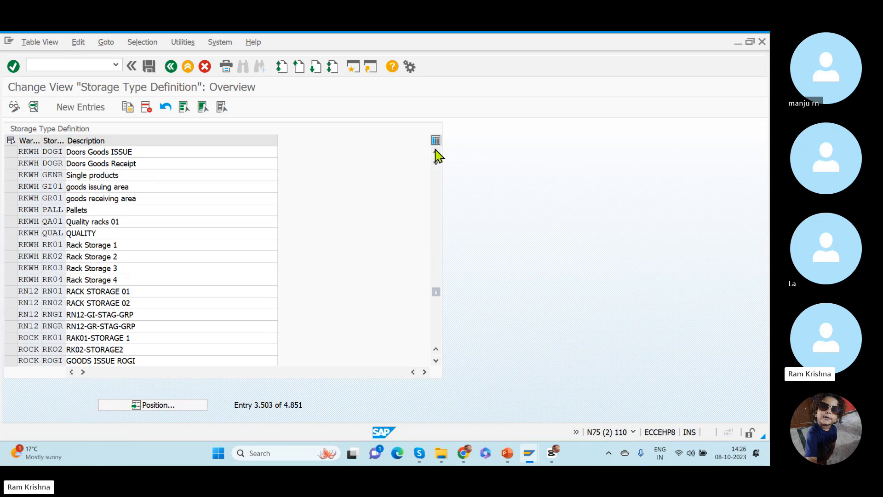
left_click(436, 151)
left_click(435, 151)
left_click(436, 151)
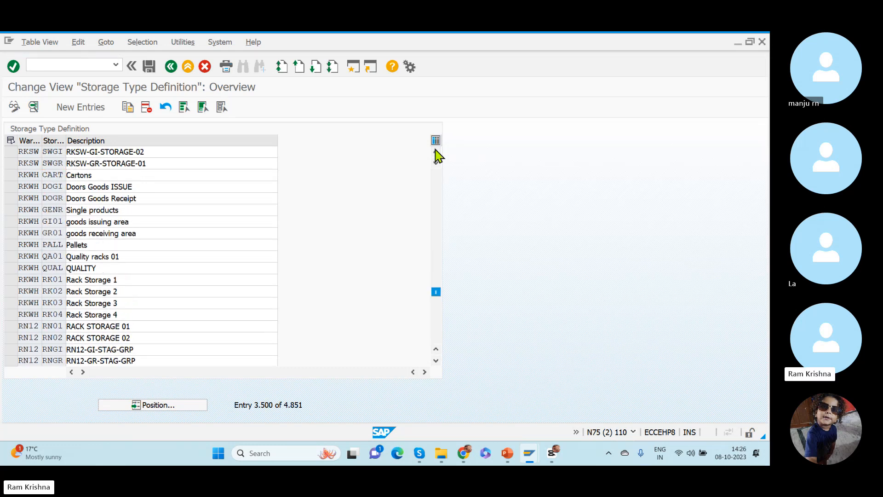
left_click(436, 151)
left_click(436, 151)
left_click(436, 152)
left_click(436, 152)
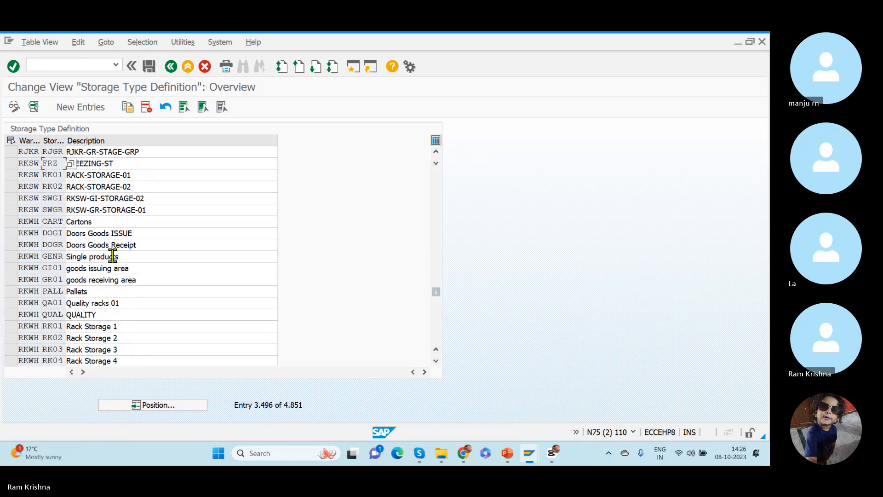
left_click(16, 259)
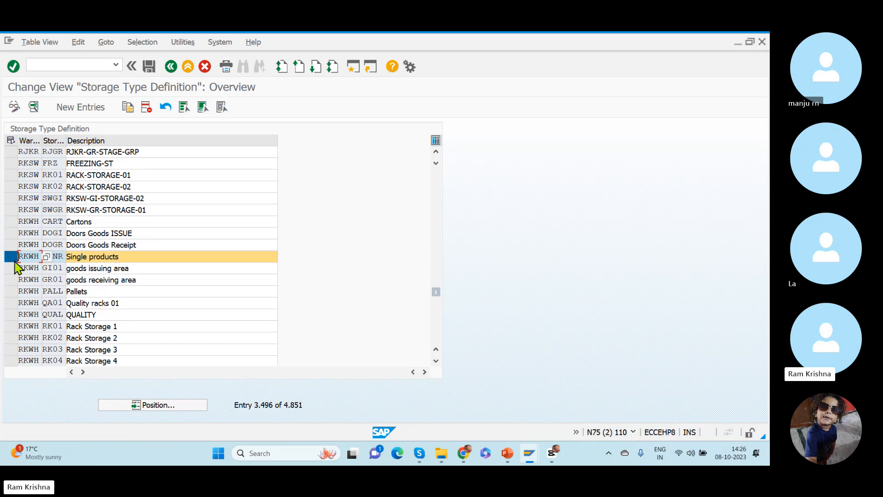
left_click(11, 291)
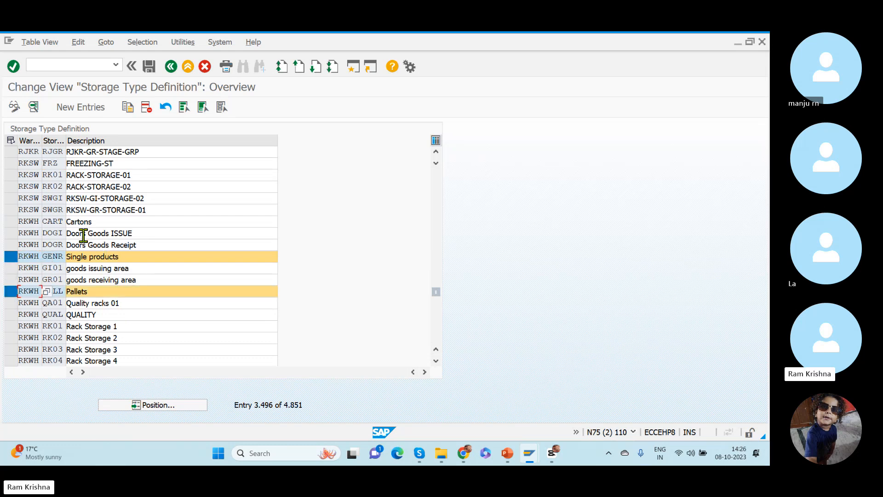
left_click(10, 221)
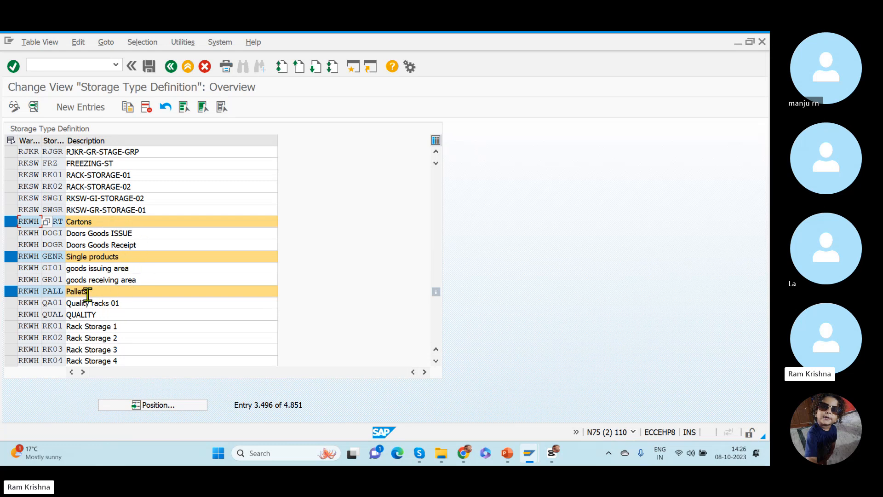
- Set the quantity classification of RKWH storage type GENR to E (Eaches), save, and return to the overview
double_click(31, 256)
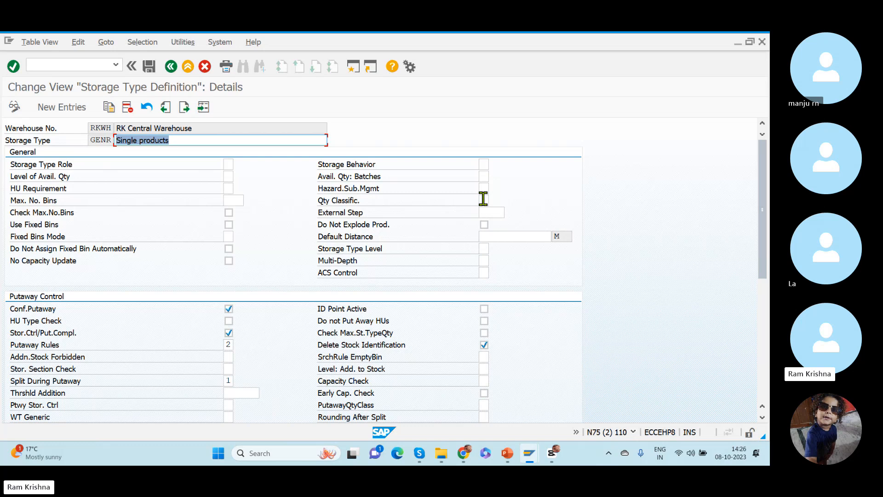
left_click(484, 200)
left_click(494, 200)
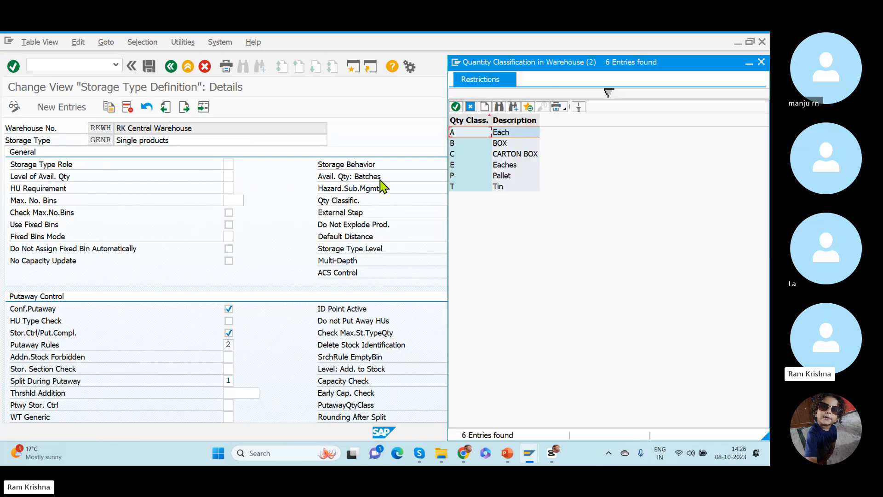
double_click(502, 168)
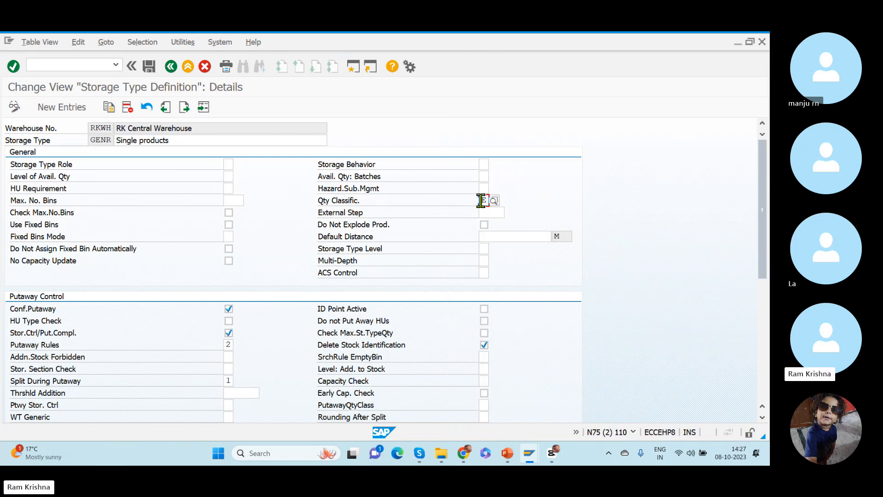
left_click(149, 67)
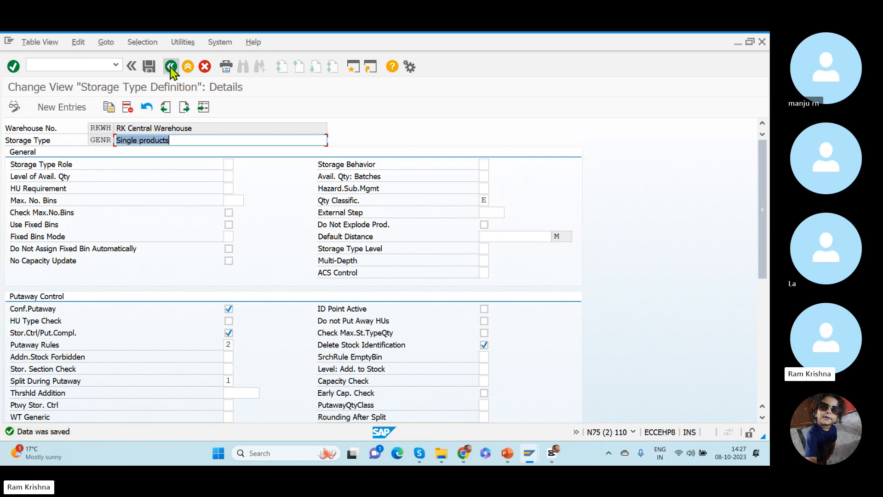
left_click(170, 66)
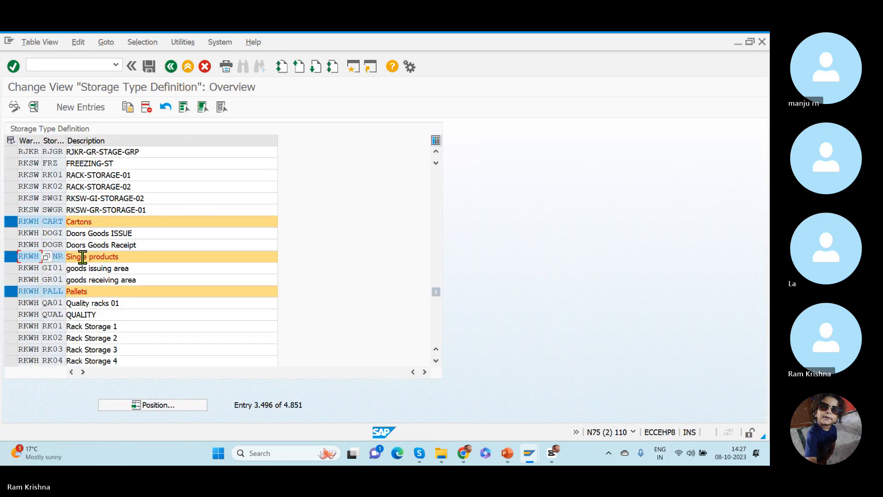
- Set the quantity classification of RKWH storage type CART to C (CARTON BOX), save, and return to the overview
double_click(74, 222)
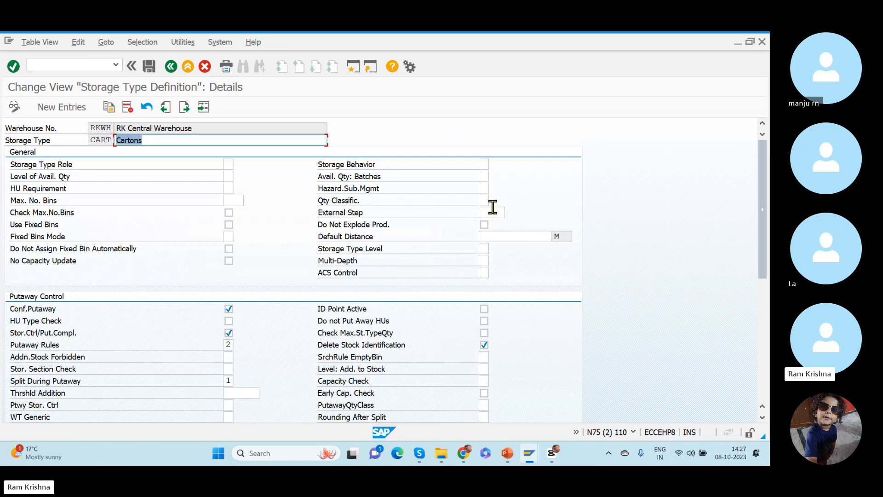
left_click(485, 202)
left_click(494, 202)
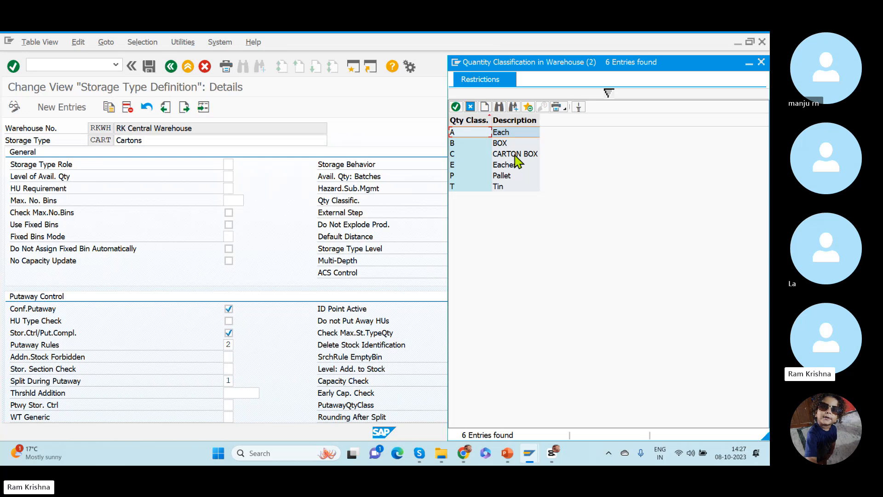
double_click(516, 157)
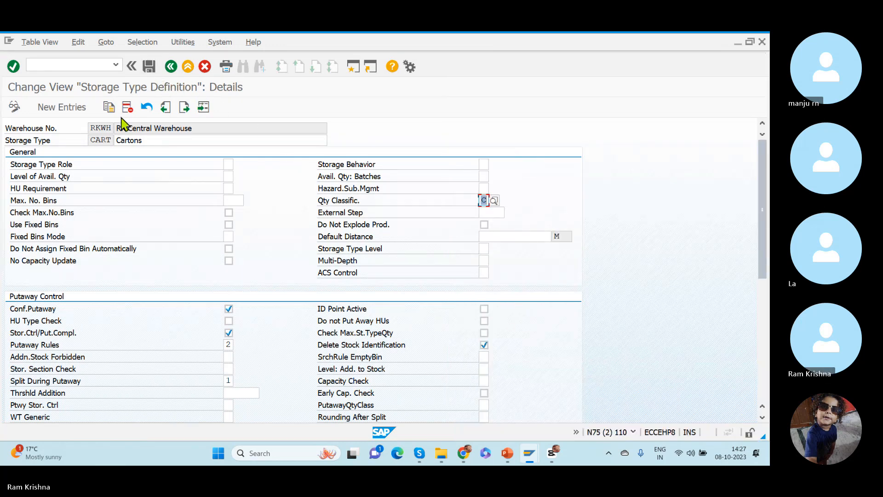
left_click_drag(152, 141, 85, 145)
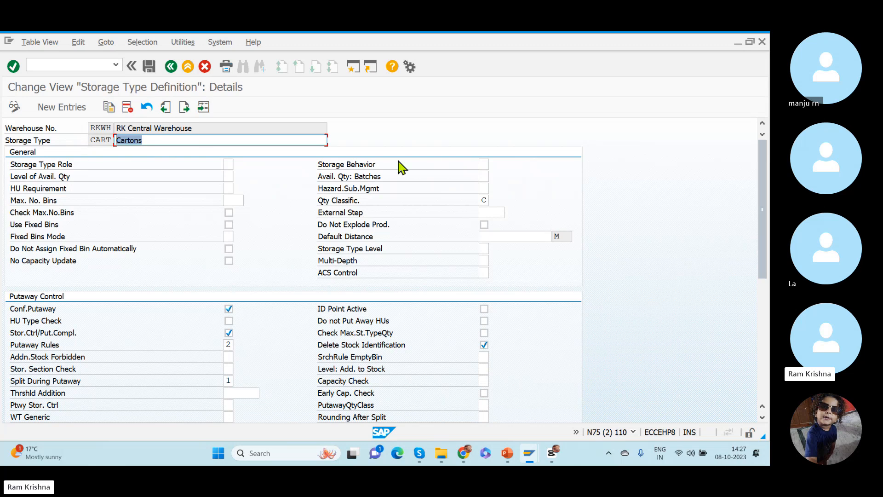
left_click(483, 201)
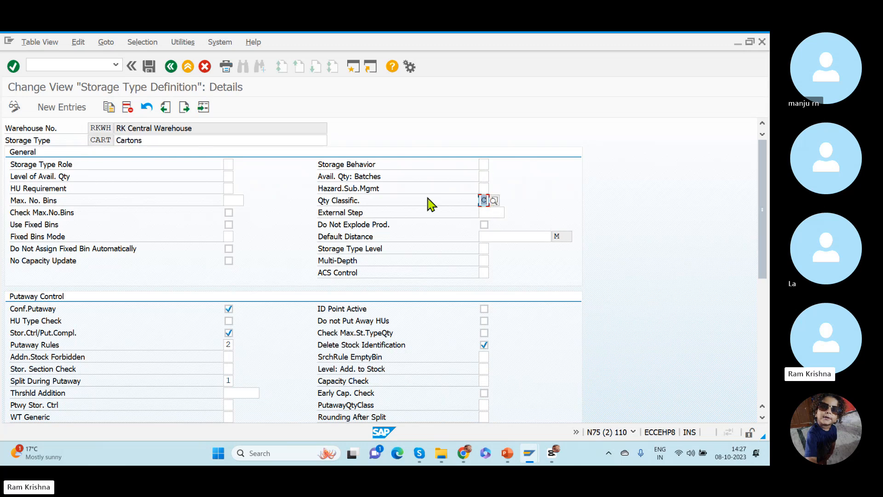
left_click(90, 142)
double_click(91, 141)
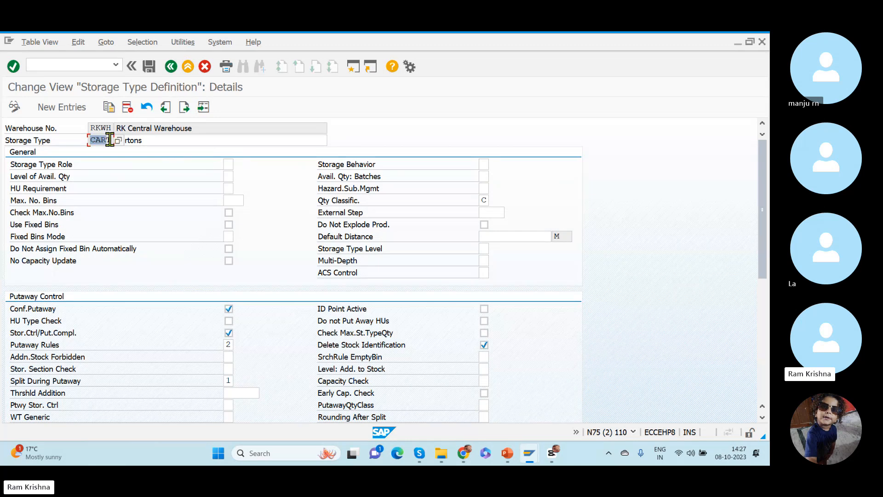
left_click(148, 67)
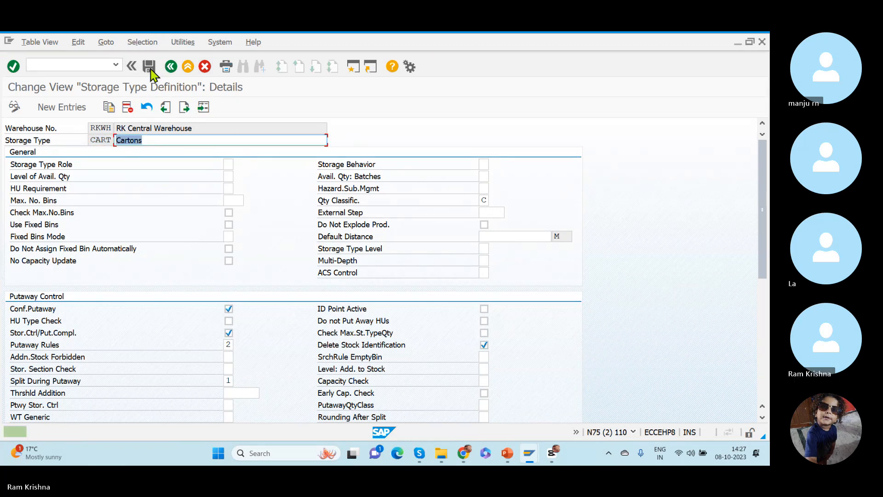
left_click(171, 67)
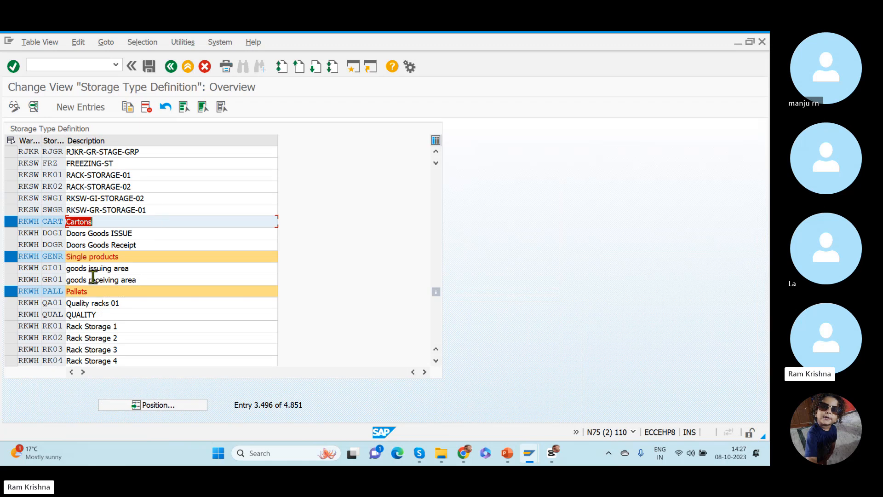
- Set the quantity classification of RKWH storage type PALL to P (Pallet), save, and return to the overview
double_click(82, 291)
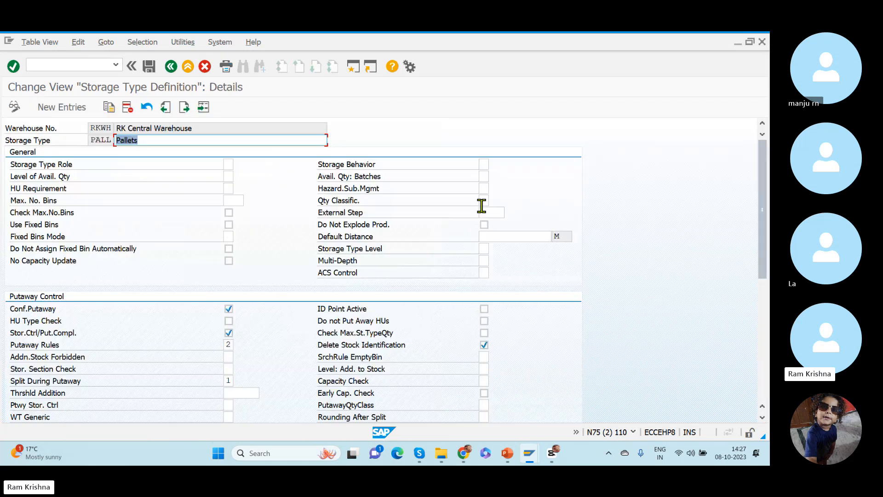
left_click(484, 201)
left_click(494, 202)
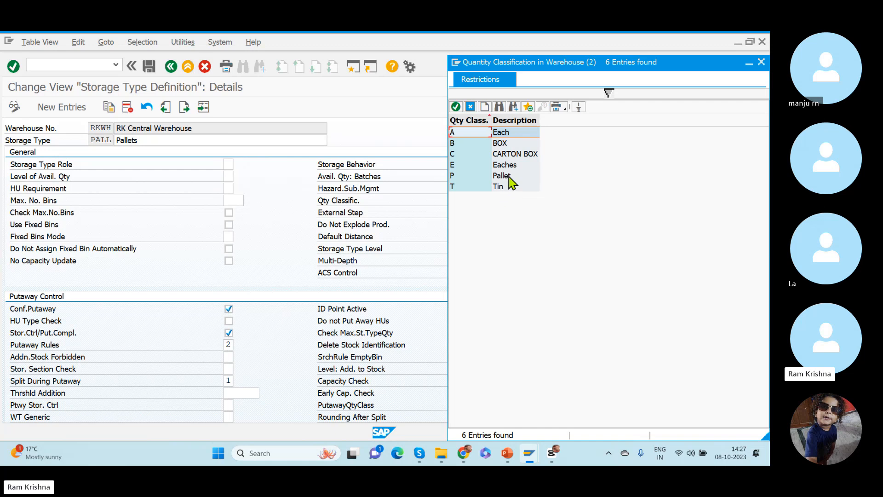
double_click(506, 175)
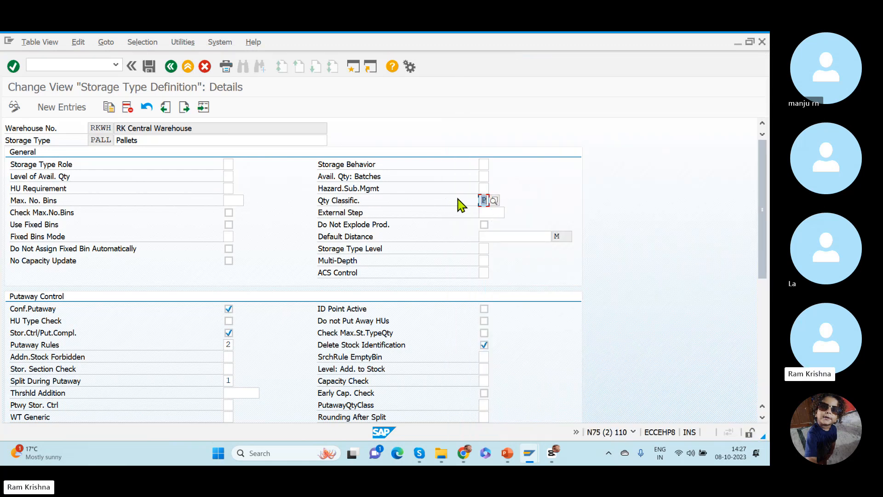
left_click(149, 66)
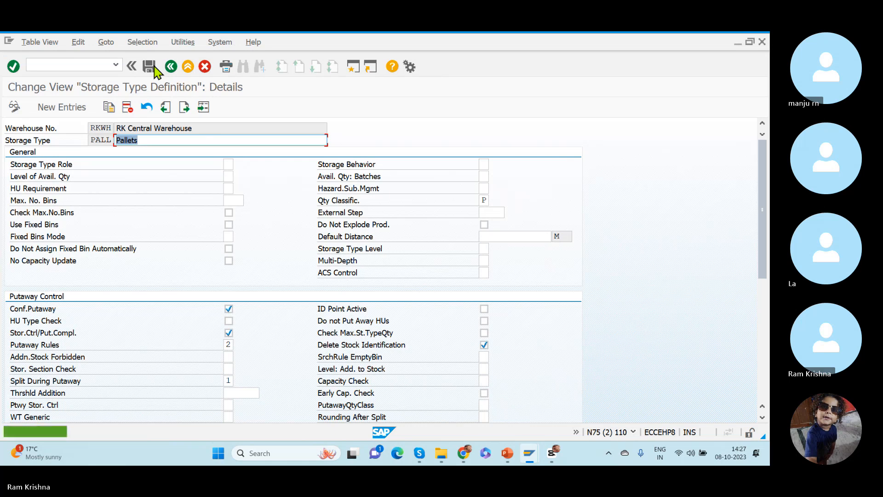
left_click(171, 67)
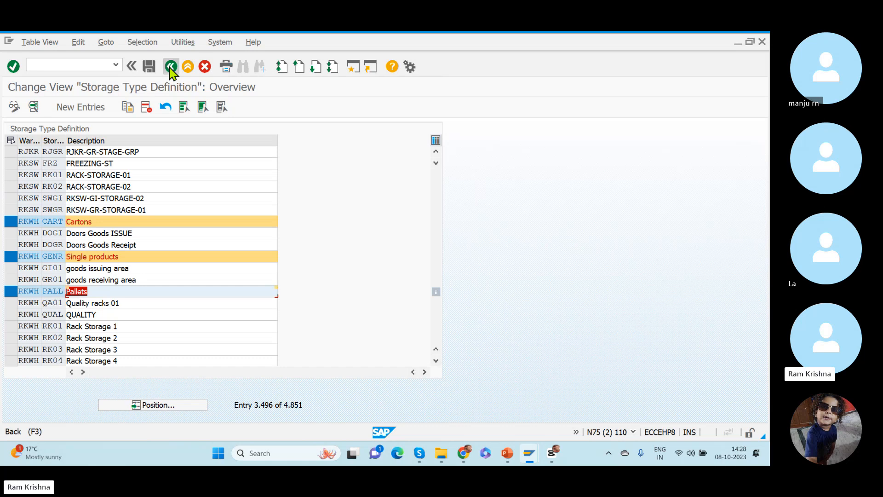
- Leave the storage type definition and open the Define Storage Type Search Sequence for Putaway activity among the goods receipt strategies
left_click(171, 67)
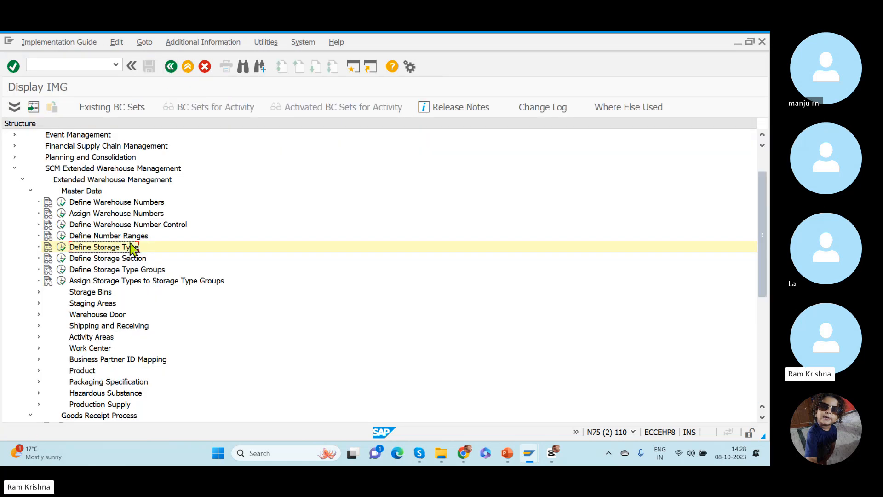
left_click(30, 191)
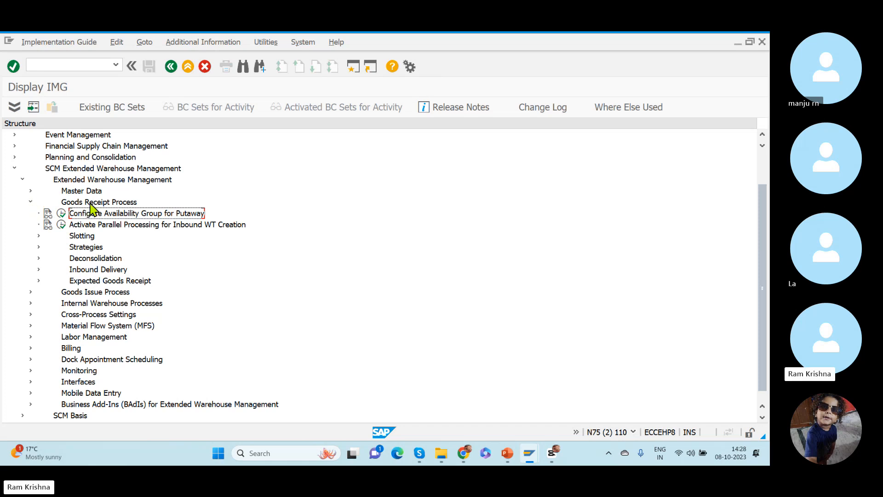
left_click(38, 247)
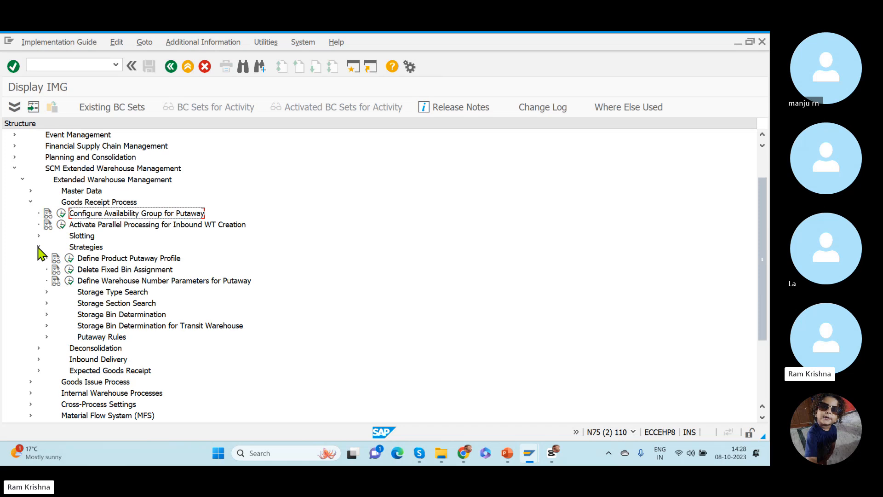
left_click(111, 294)
left_click(47, 291)
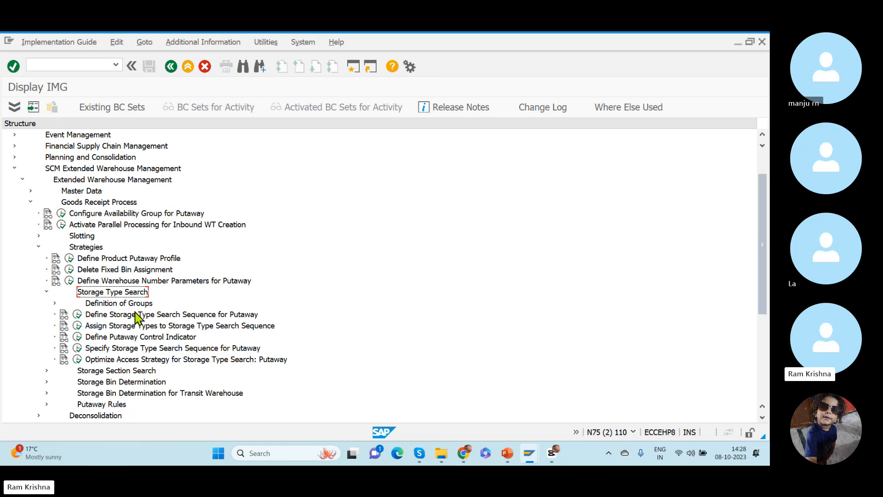
left_click(78, 315)
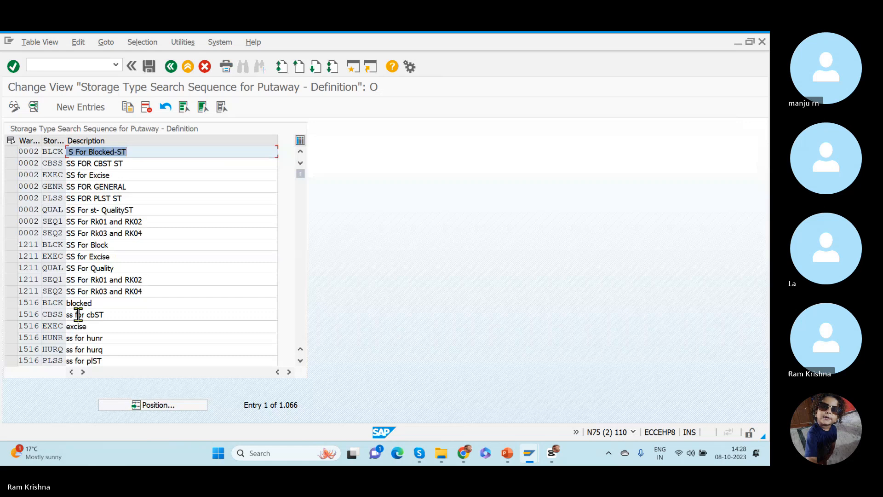
- Find the RKWH entries and copy search sequence QSER to a new search sequence SEQ1 in warehouse RKWH
left_click(145, 408)
type("rkwh")
key("Return")
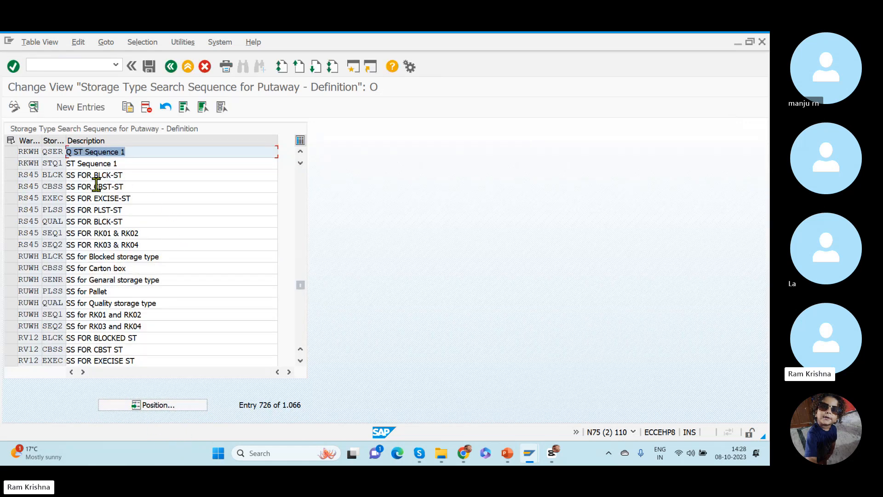
left_click(11, 152)
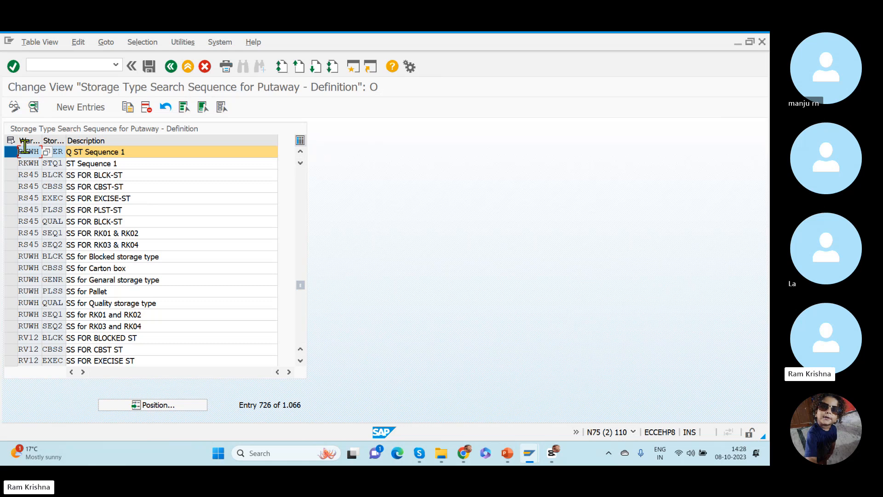
left_click(128, 108)
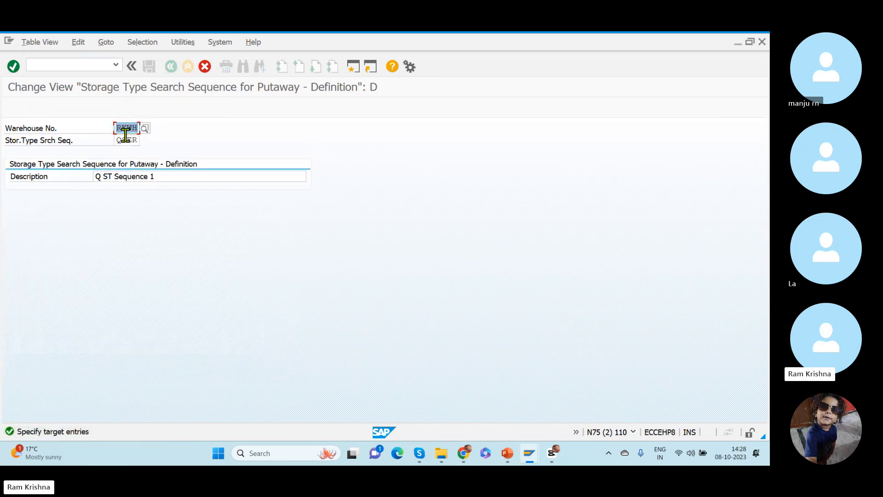
double_click(116, 140)
type("SE")
left_click_drag(116, 141, 171, 150)
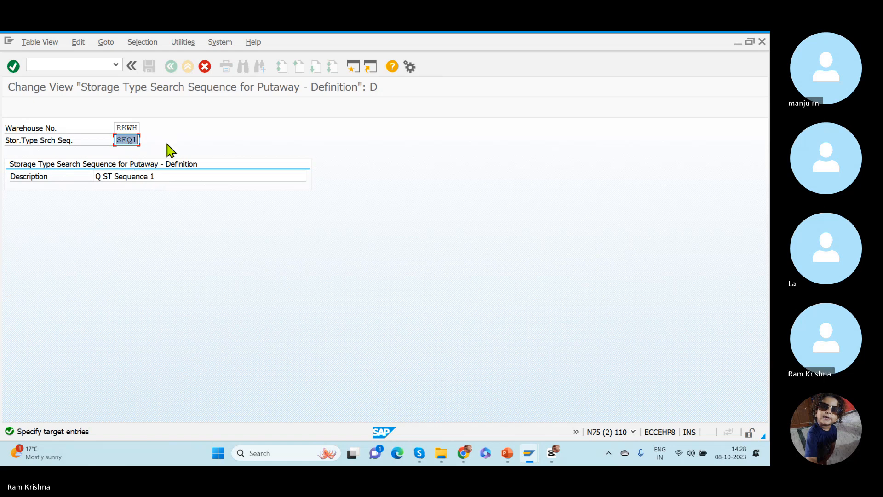
key("Return")
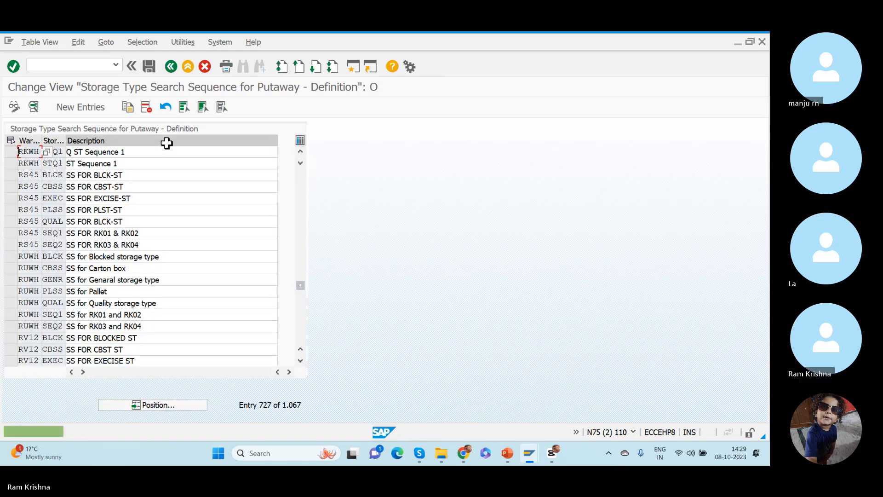
- Change the description of RKWH search sequence SEQ1 to "S Sequence for clasification"
left_click(61, 151)
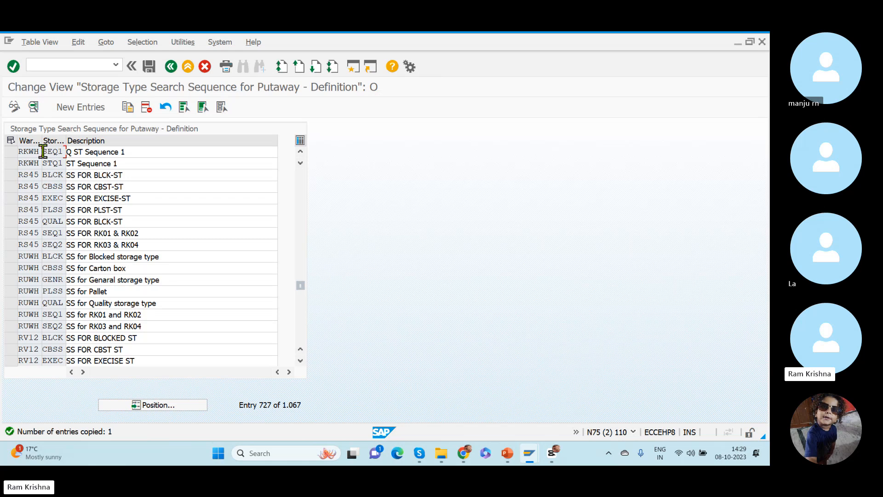
left_click_drag(44, 151, 94, 158)
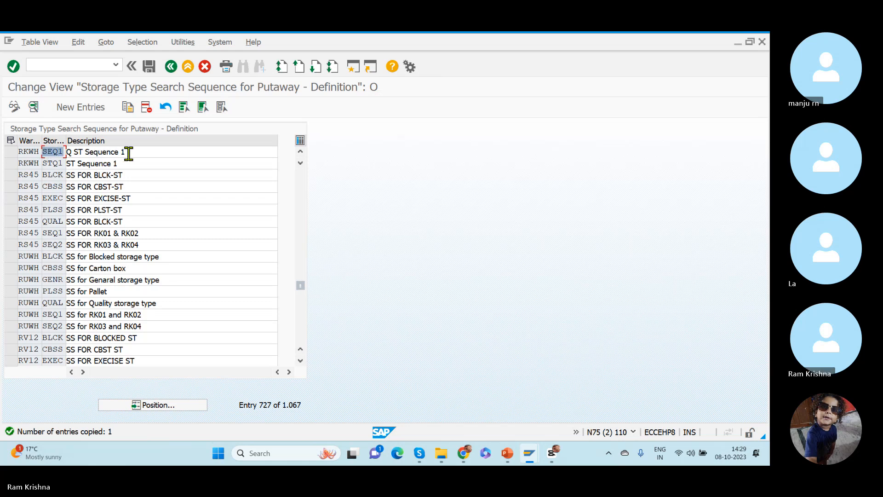
left_click_drag(125, 152, 64, 147)
key("BackSpace")
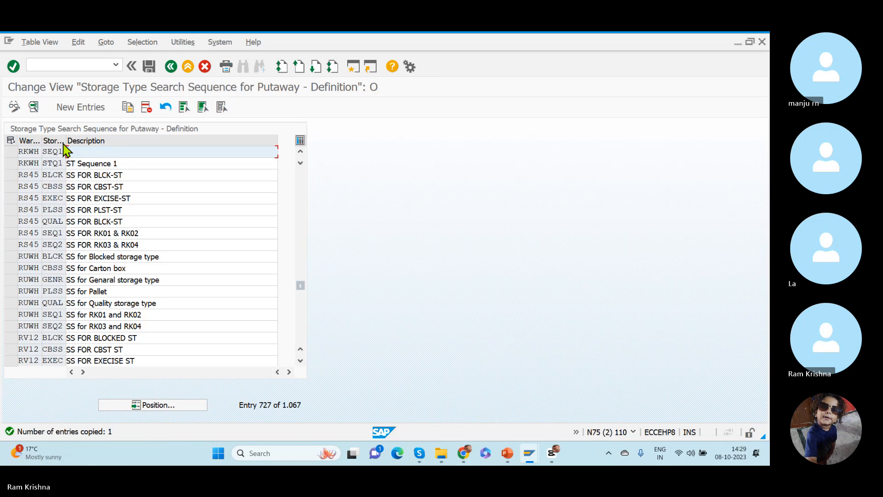
type("S Sequ")
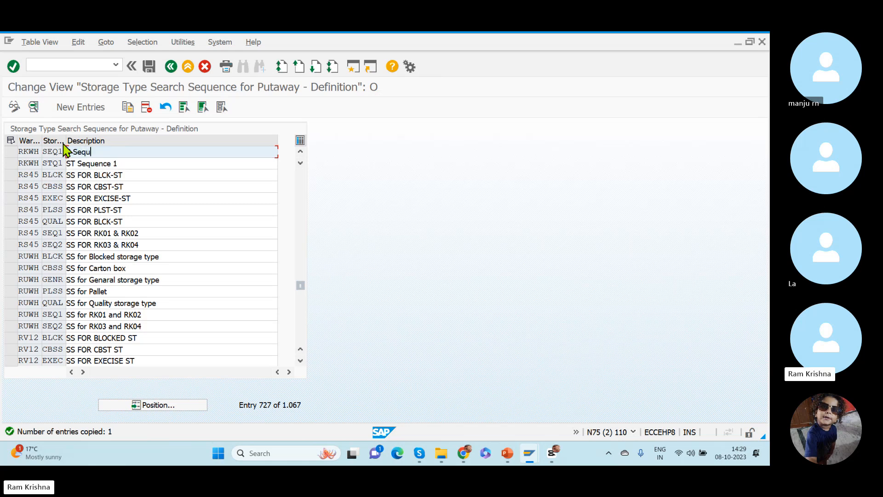
type("ence ")
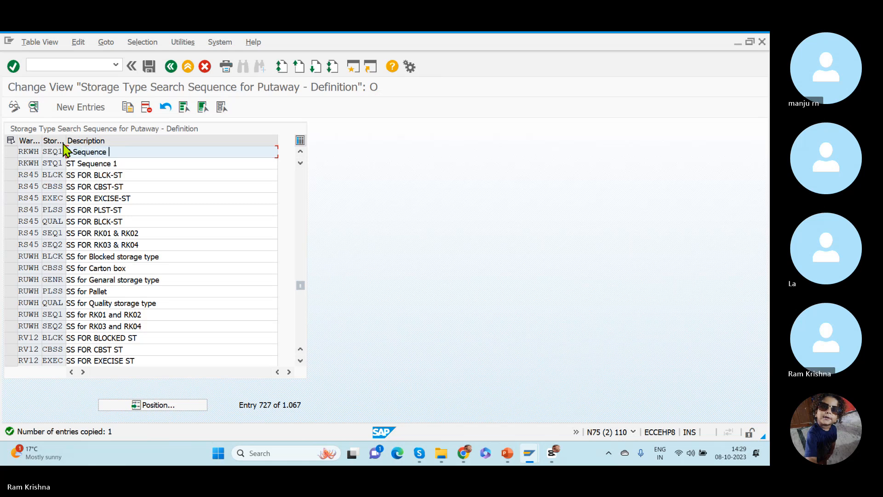
type("for clasification")
left_click(54, 153)
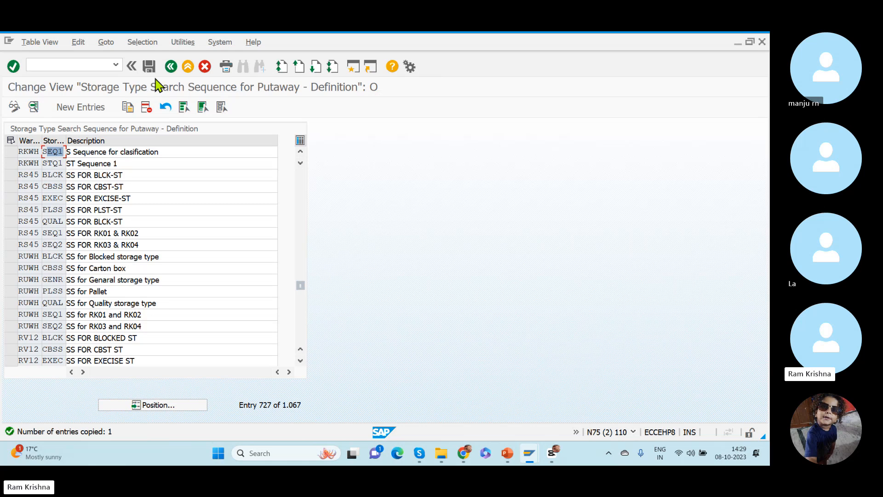
- Save the search sequence definition under the proposed customizing request and return to the IMG structure
left_click(149, 66)
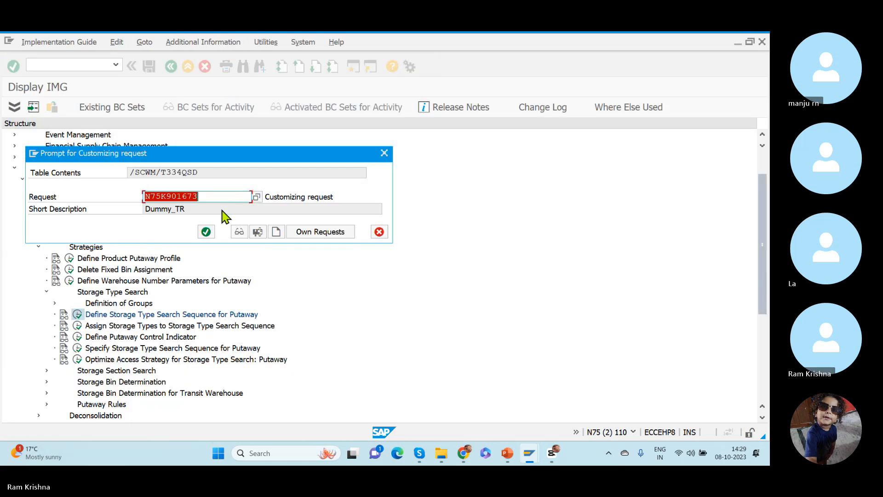
left_click(205, 232)
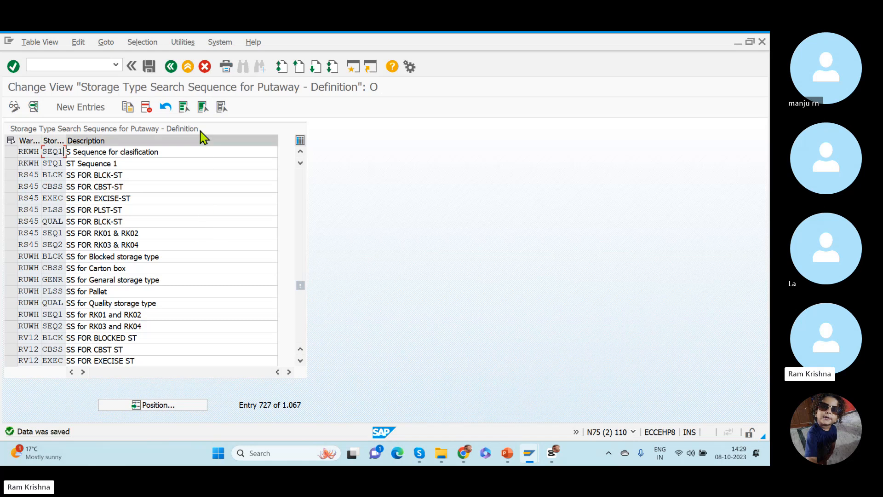
left_click(171, 68)
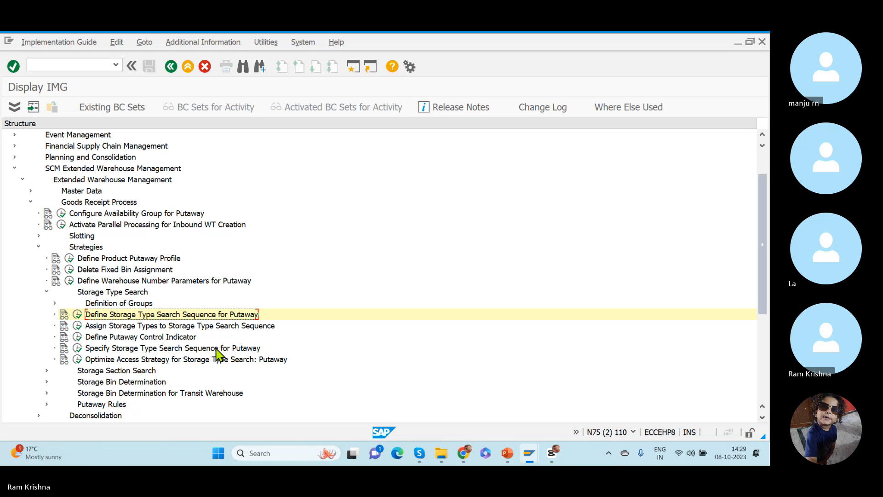
- Reopen the putaway search sequence definitions, check the RKWH entries including the QSER details, and return to the IMG structure
left_click(115, 326)
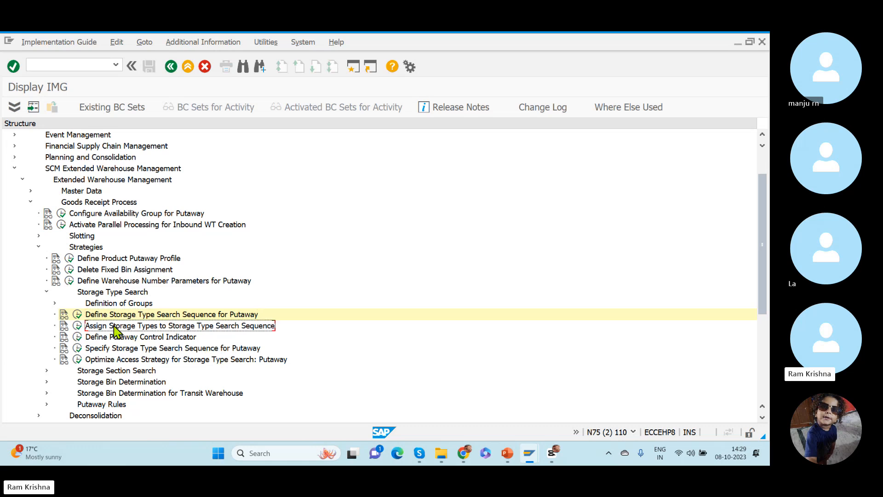
left_click(78, 315)
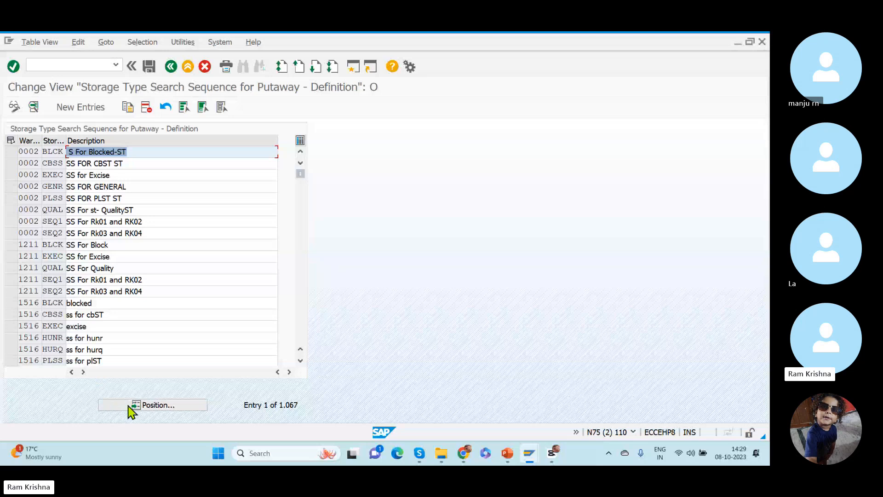
left_click(129, 407)
type("rkwh")
key("Return")
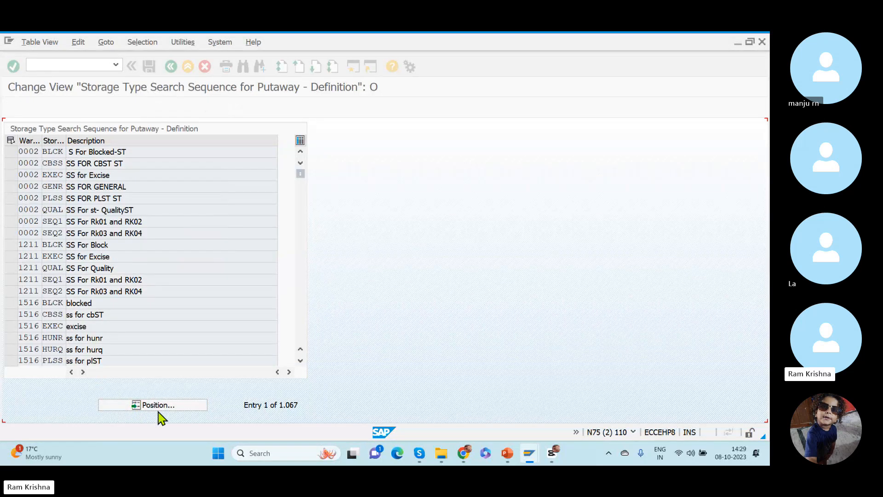
double_click(25, 152)
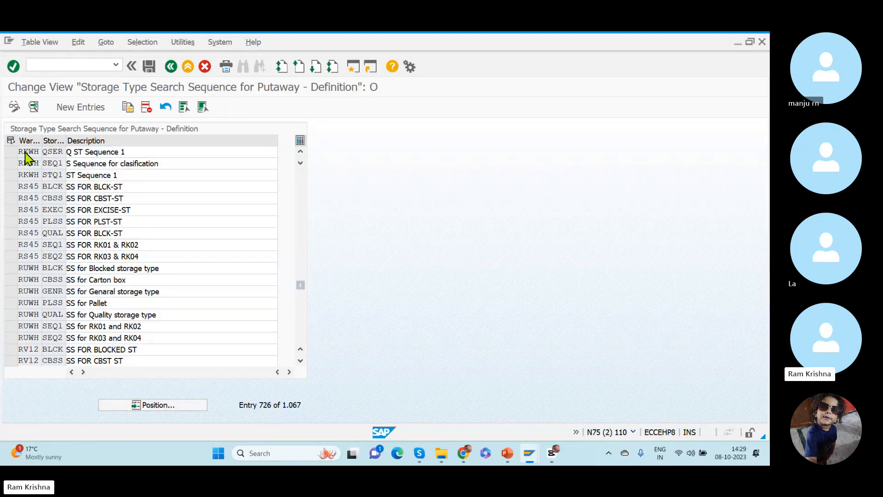
left_click(173, 70)
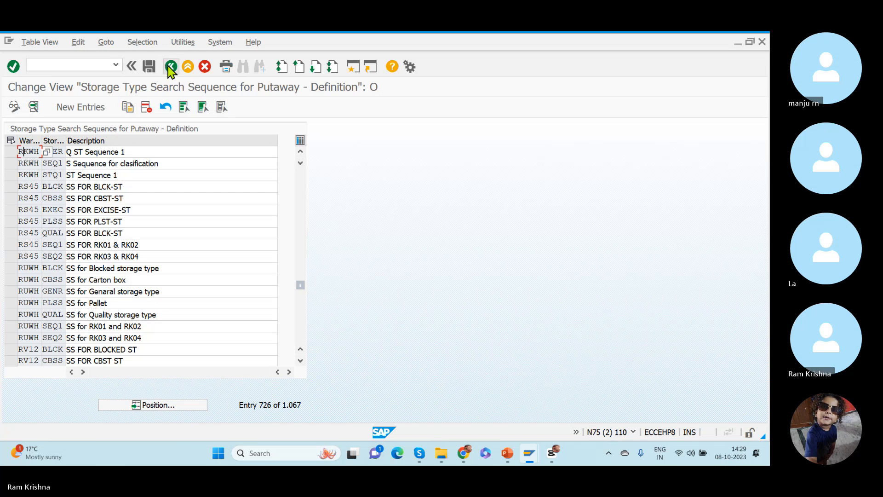
left_click(171, 68)
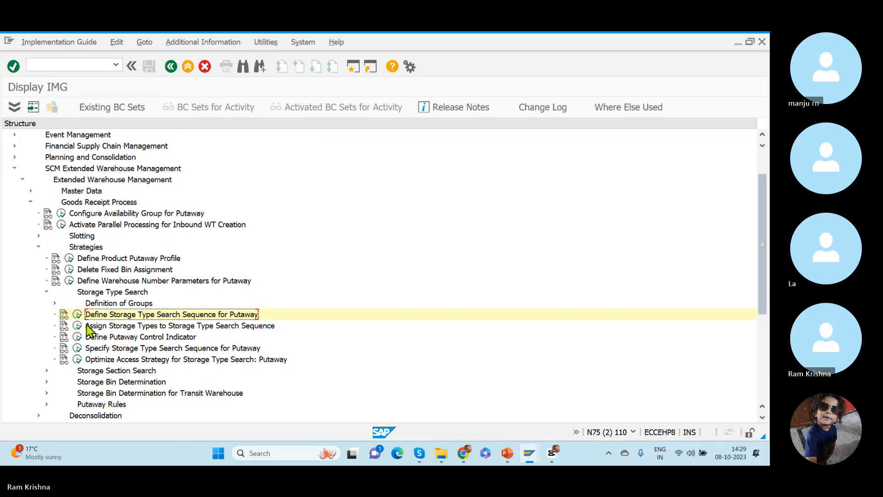
- Open the Assign Storage Types to Storage Type Search Sequence activity and go to the RKWH entries
left_click(78, 327)
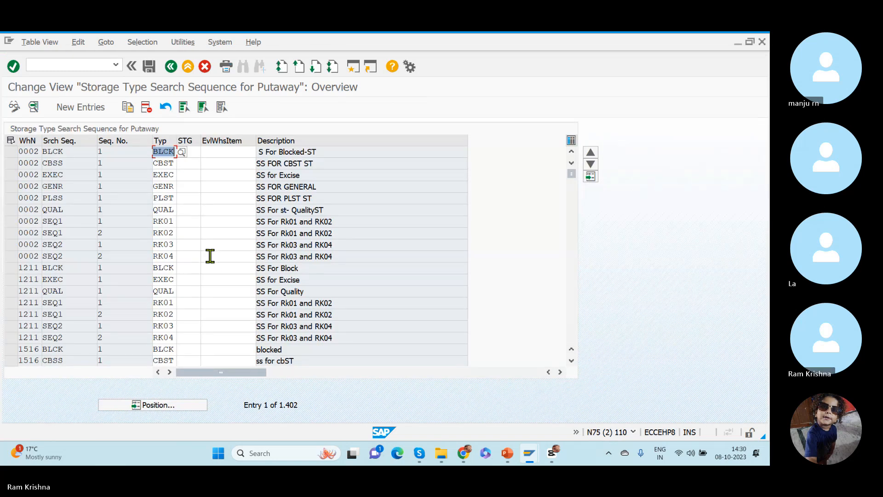
left_click(148, 404)
type("RKWH")
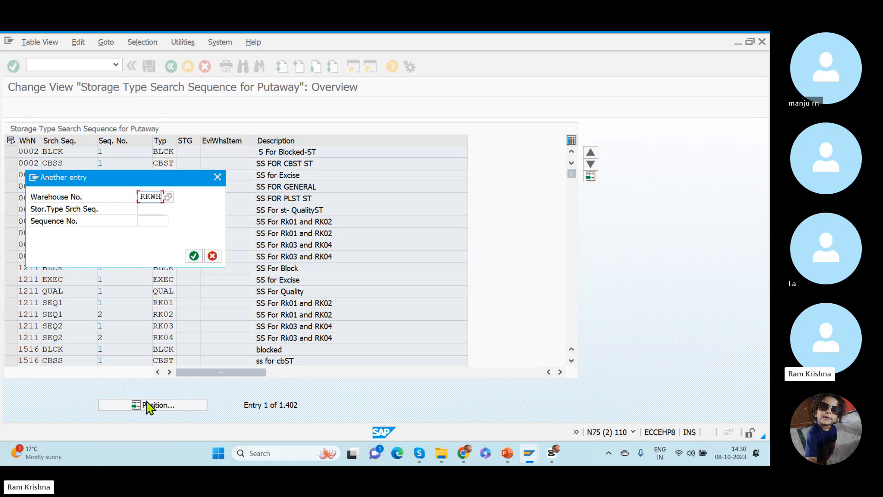
key("Return")
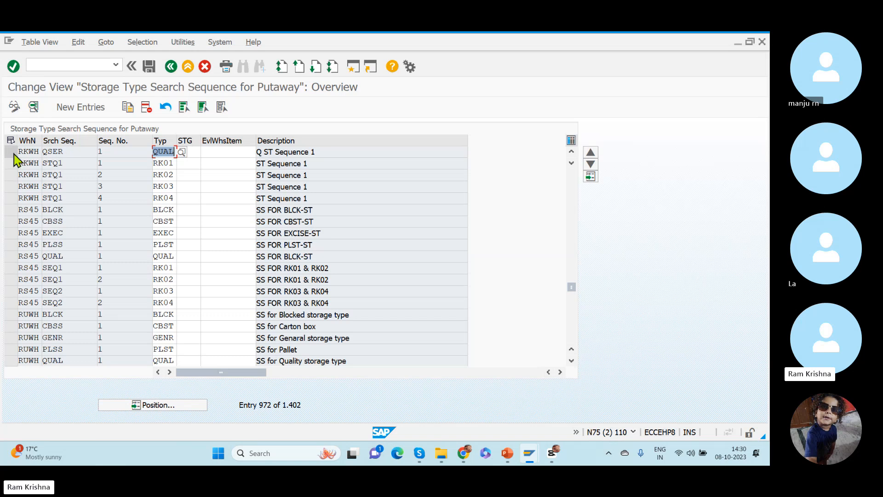
- Create a putaway search sequence entry for warehouse RKWH that assigns storage type GENR (Single products) to sequence SEQ1
left_click(79, 108)
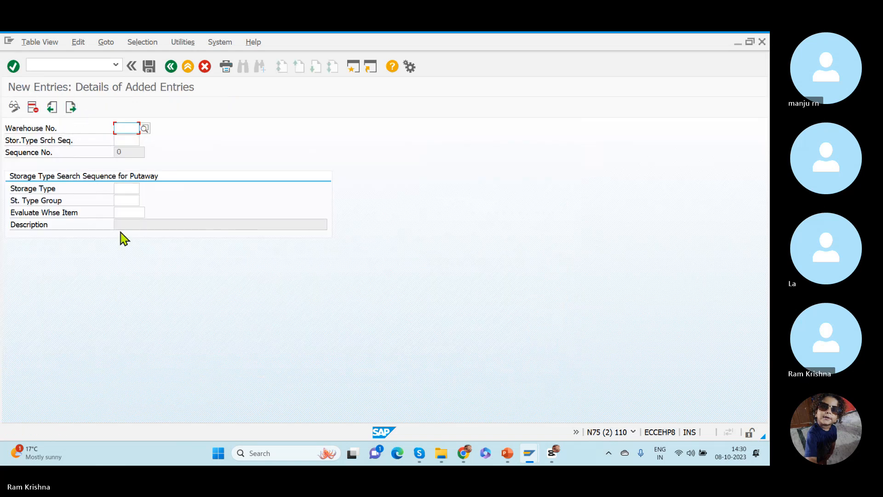
type("RKWH")
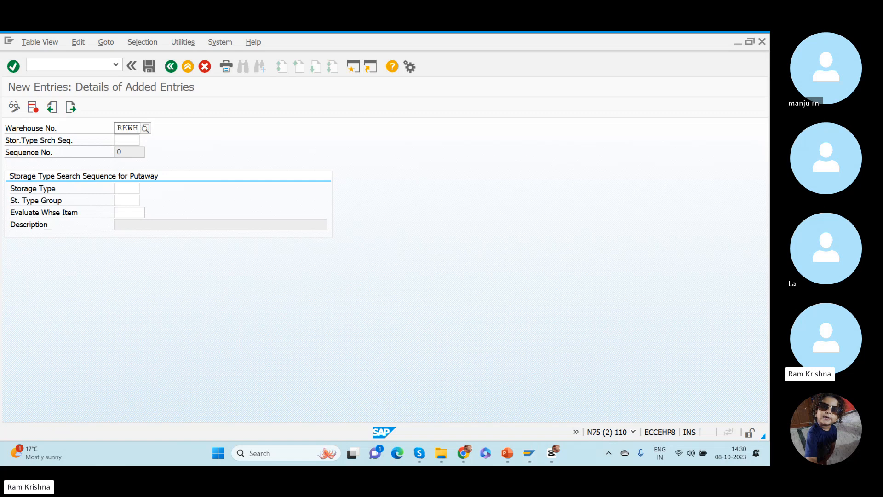
key("Tab")
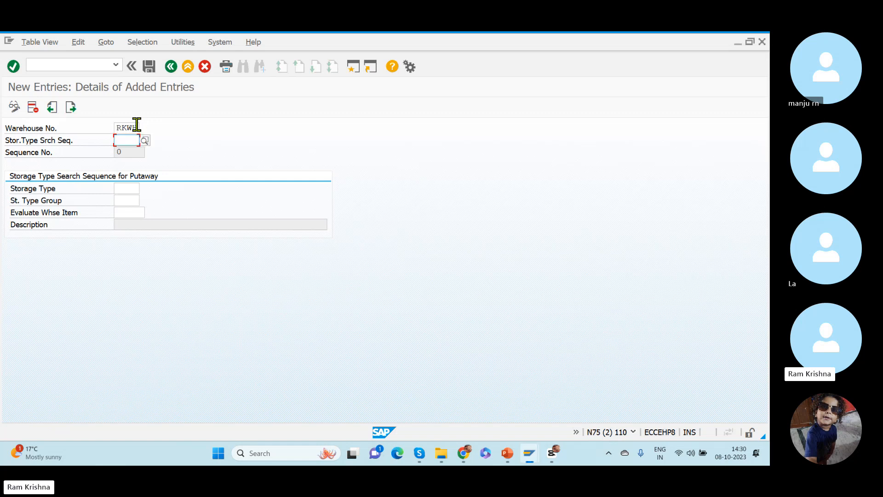
left_click(148, 141)
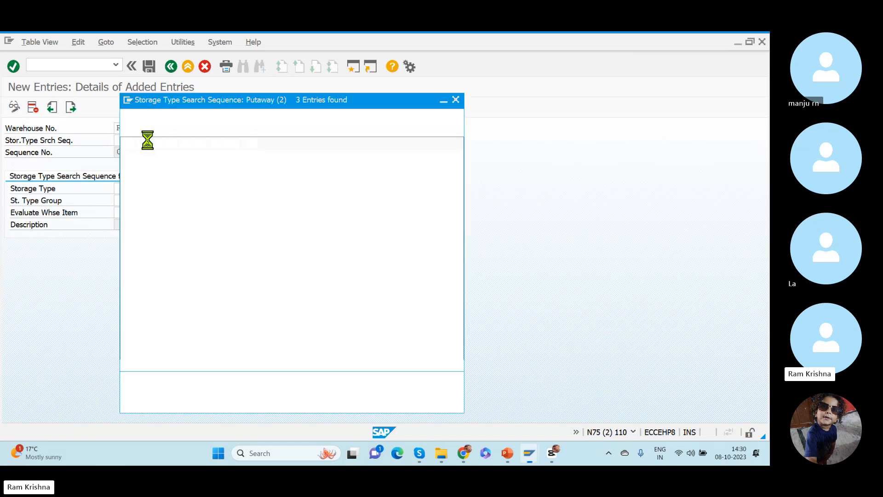
double_click(130, 195)
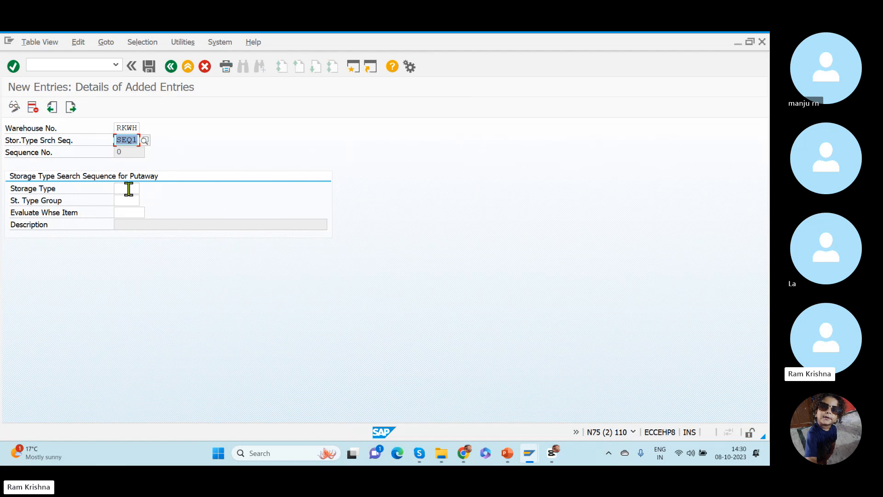
left_click(129, 188)
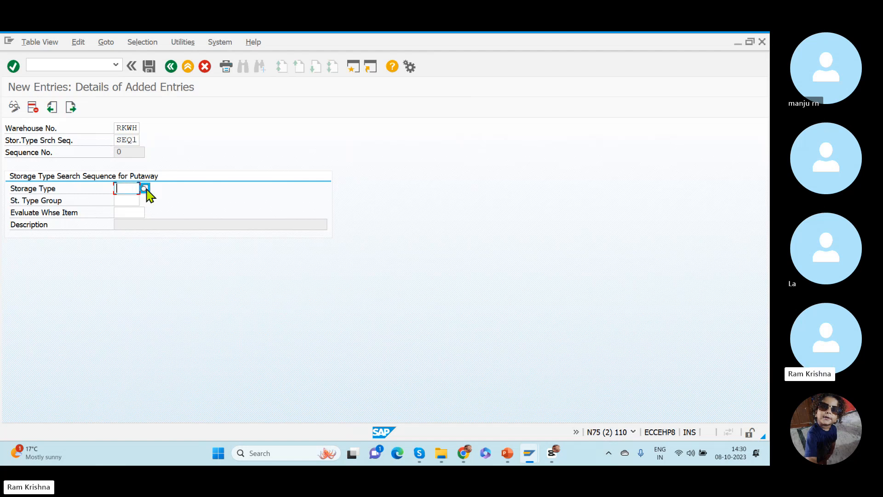
left_click(145, 189)
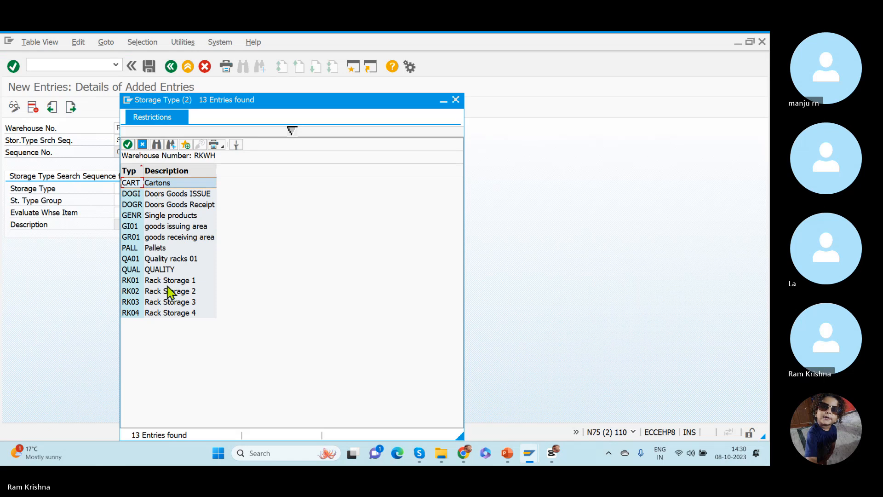
double_click(153, 215)
key("Return")
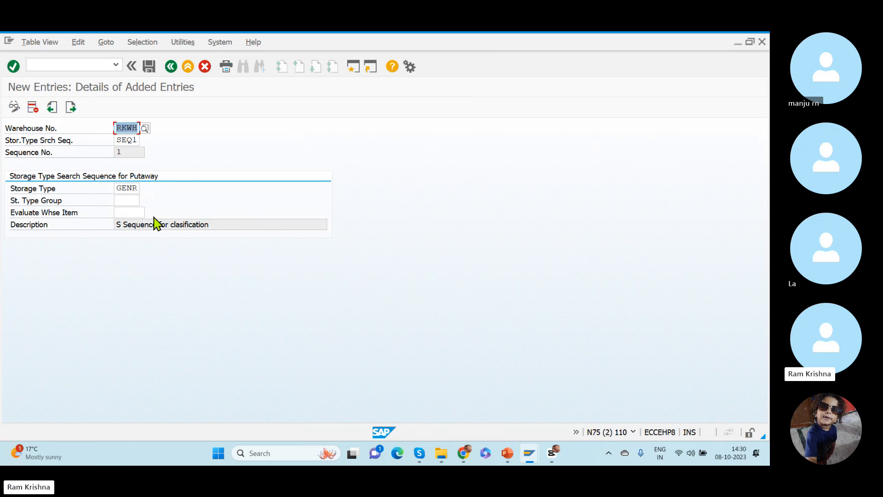
- Save the GENR assignment under the proposed customizing request and return to the overview of entries
left_click(149, 67)
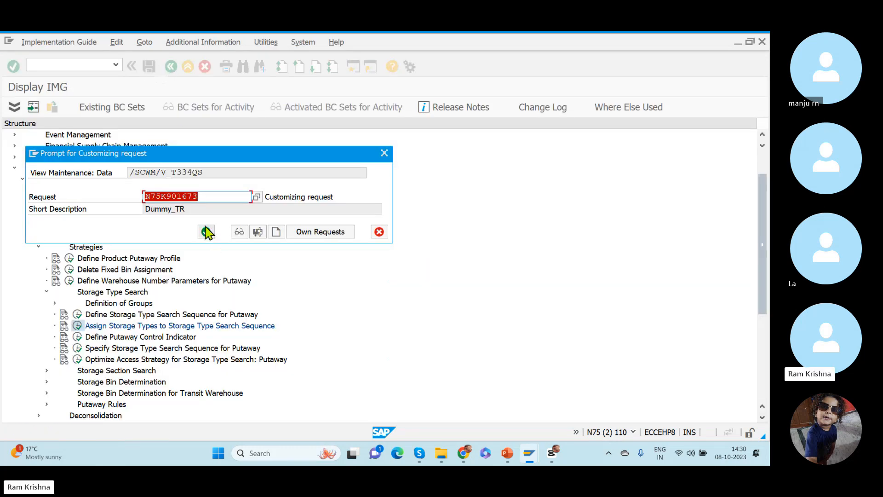
left_click(206, 231)
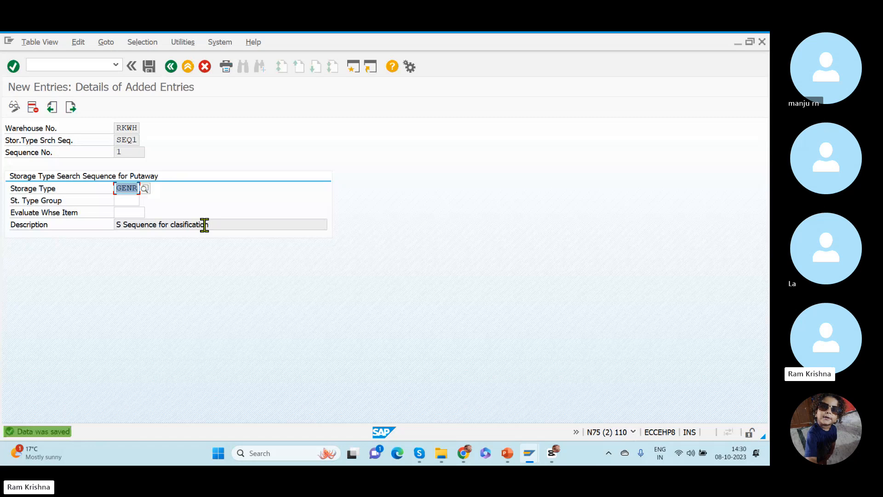
left_click(171, 67)
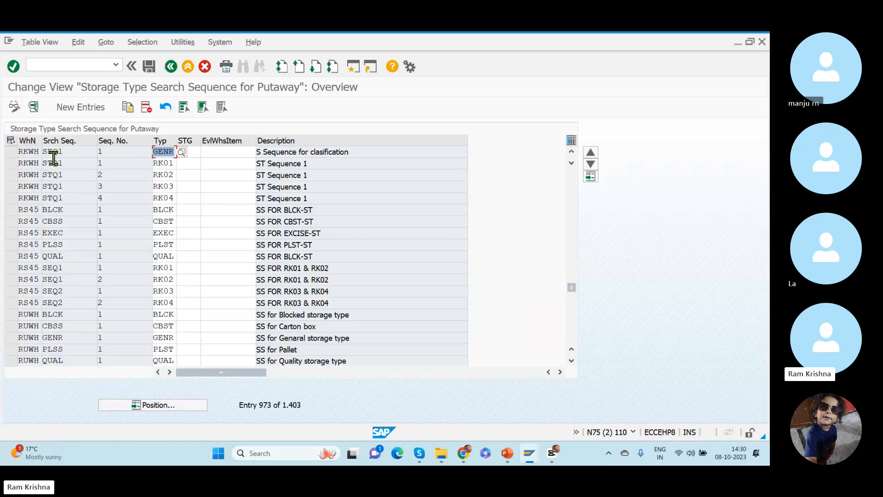
- Copy the RKWH SEQ1 entry for GENR and set the copy's storage type to CART (Cartons)
left_click(10, 153)
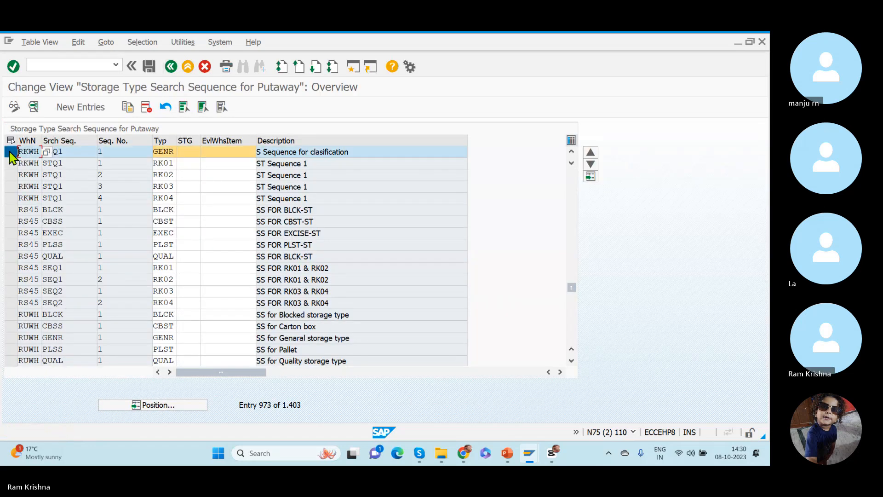
left_click(128, 107)
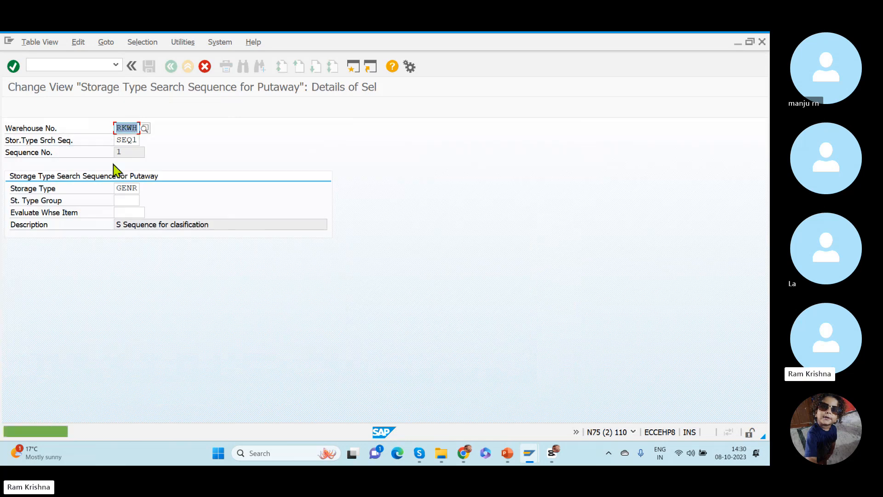
left_click(118, 188)
left_click_drag(119, 188, 146, 190)
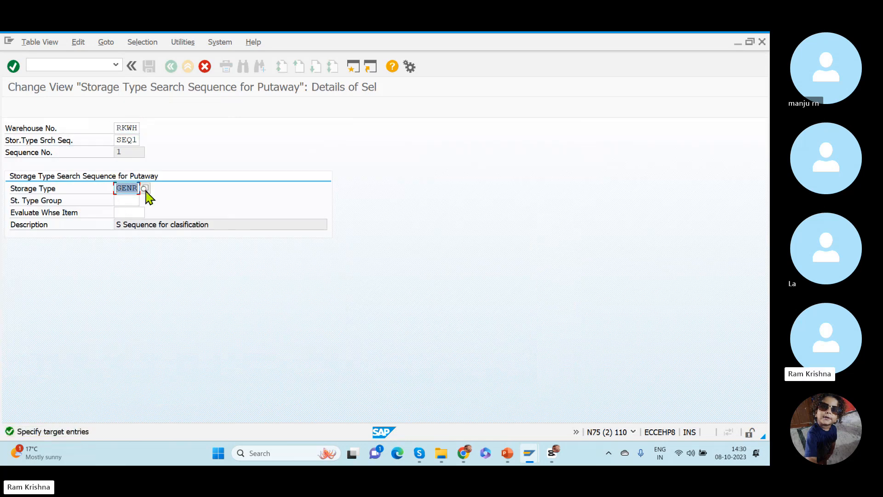
left_click(146, 189)
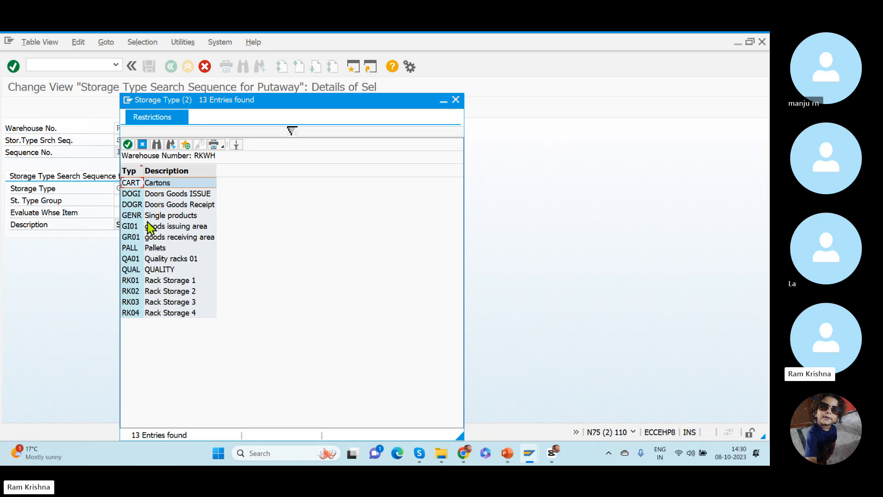
double_click(154, 183)
key("Return")
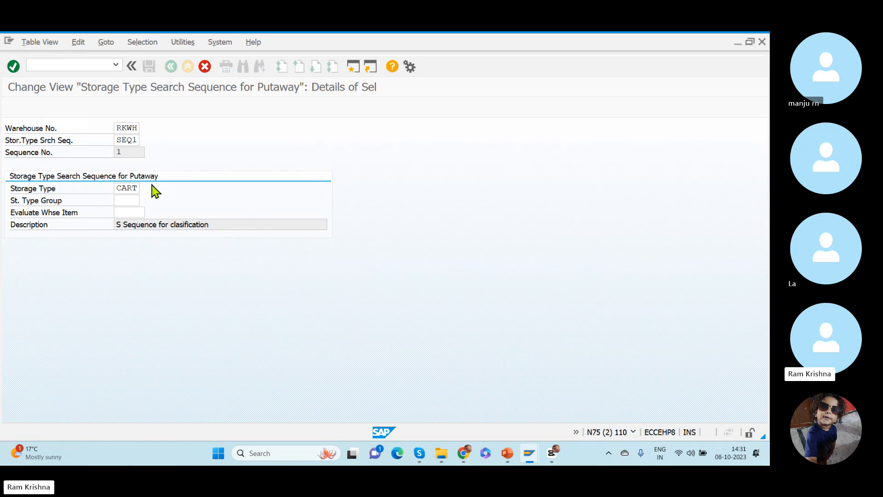
- Copy the RKWH SEQ1 entry for CART and set the copy's storage type to PALL (Pallets)
left_click(11, 151)
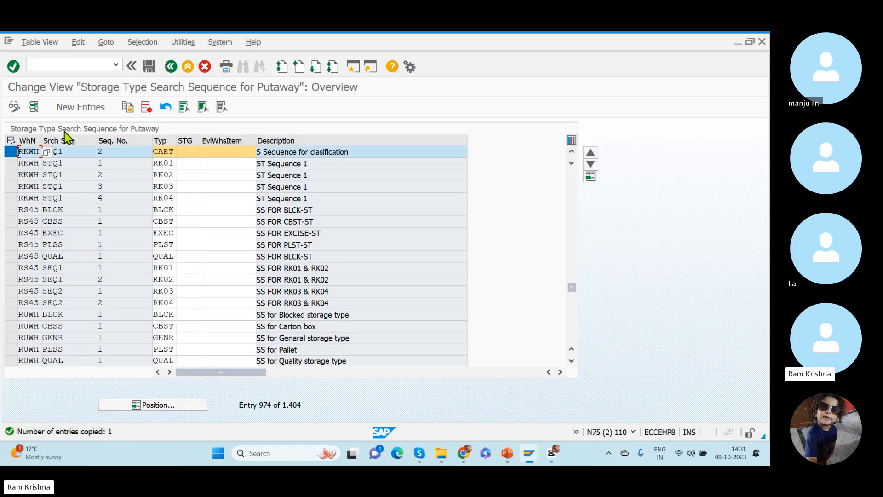
left_click(128, 107)
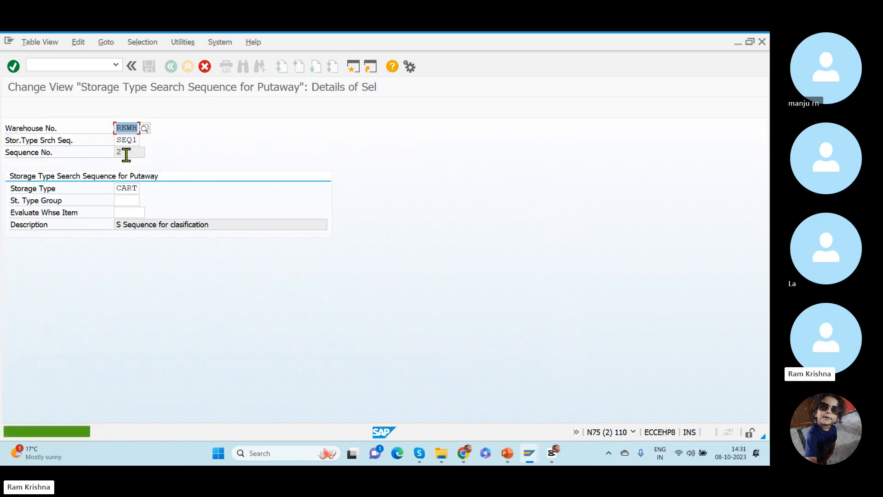
left_click(116, 188)
left_click(145, 188)
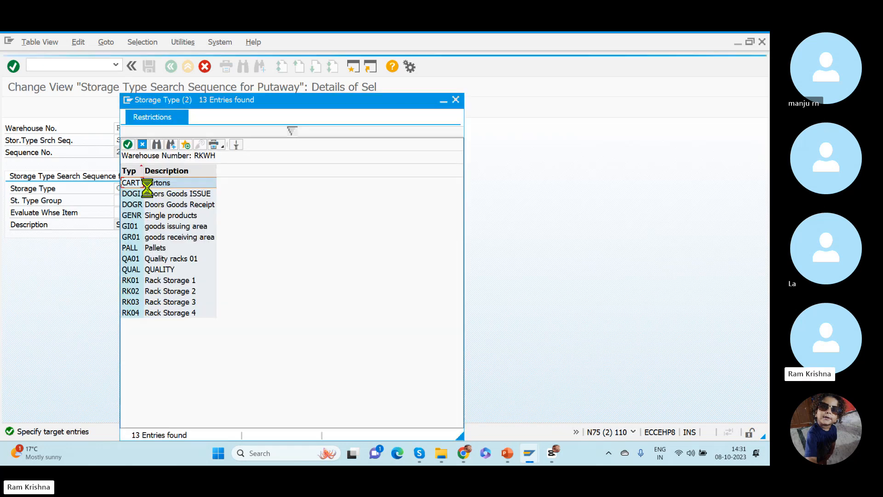
double_click(135, 249)
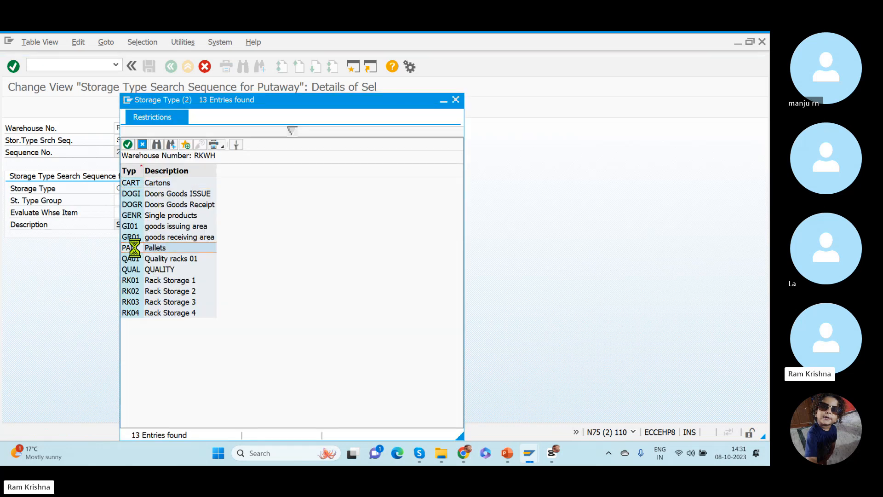
key("Return")
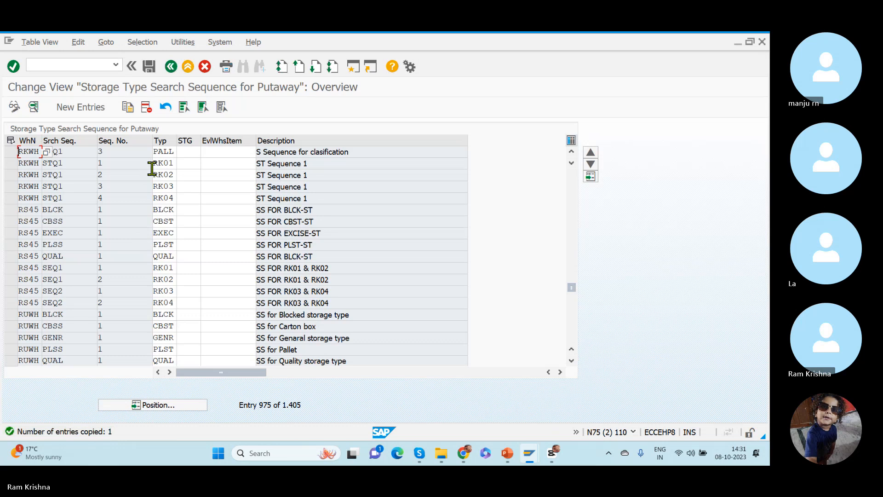
- Review the RKWH SEQ1 entries for GENR, CART and PALL, and save the storage type assignments
left_click(78, 162)
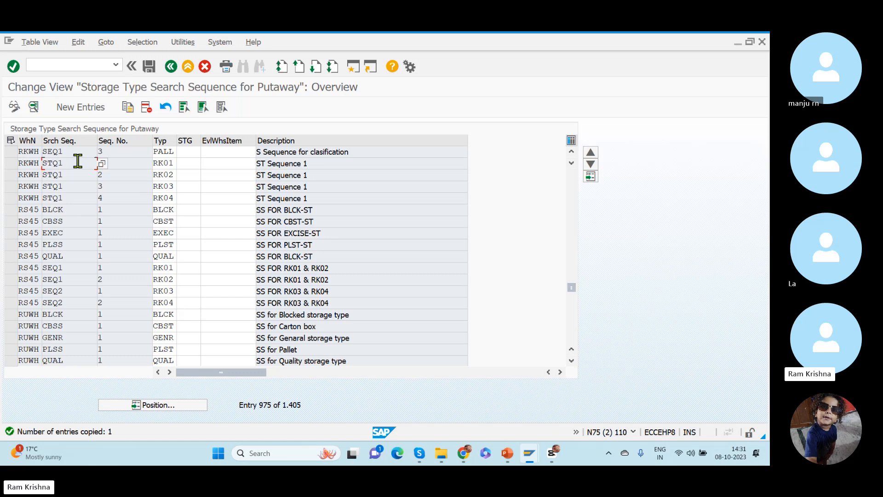
left_click(571, 152)
left_click(571, 152)
left_click(571, 152)
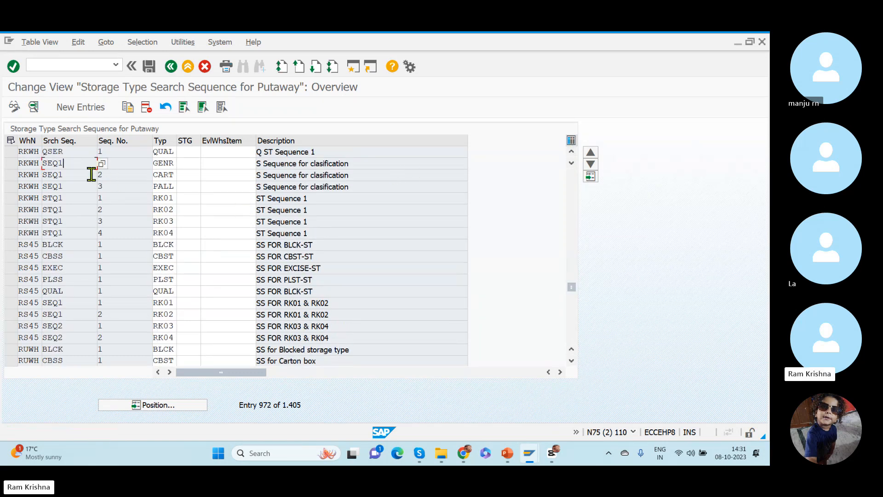
left_click(71, 176)
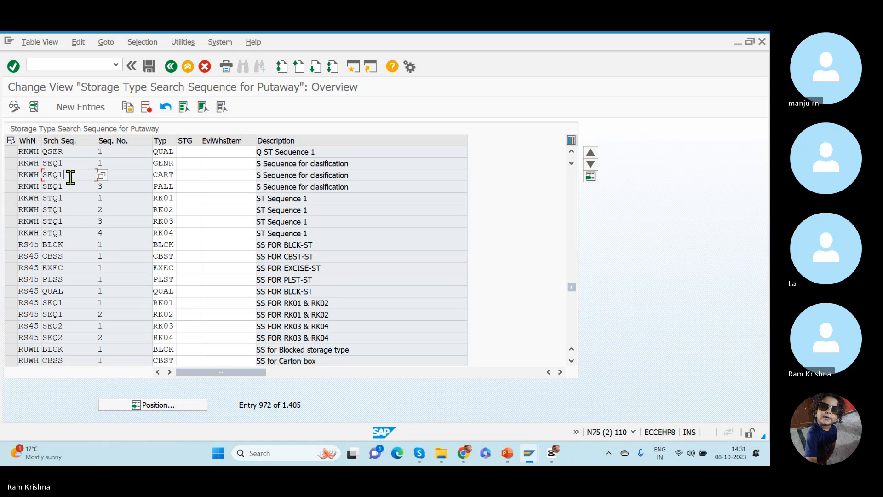
left_click_drag(71, 177, 18, 175)
left_click_drag(69, 186, 14, 189)
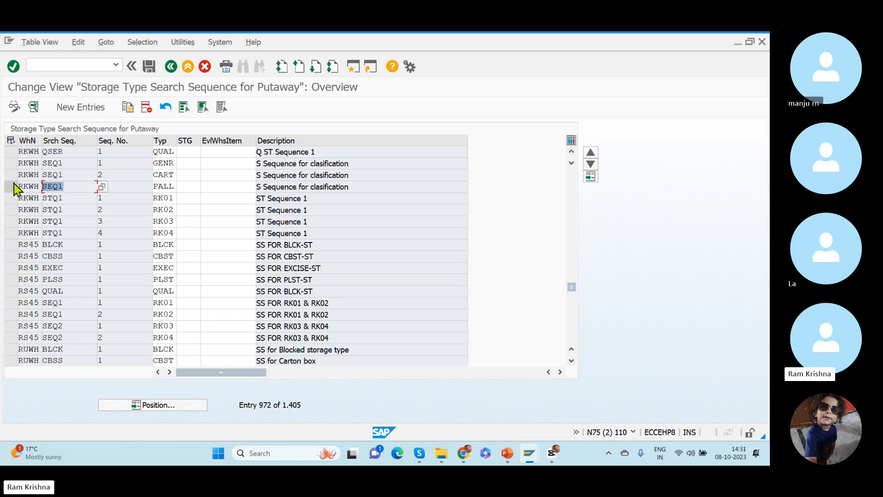
left_click(149, 68)
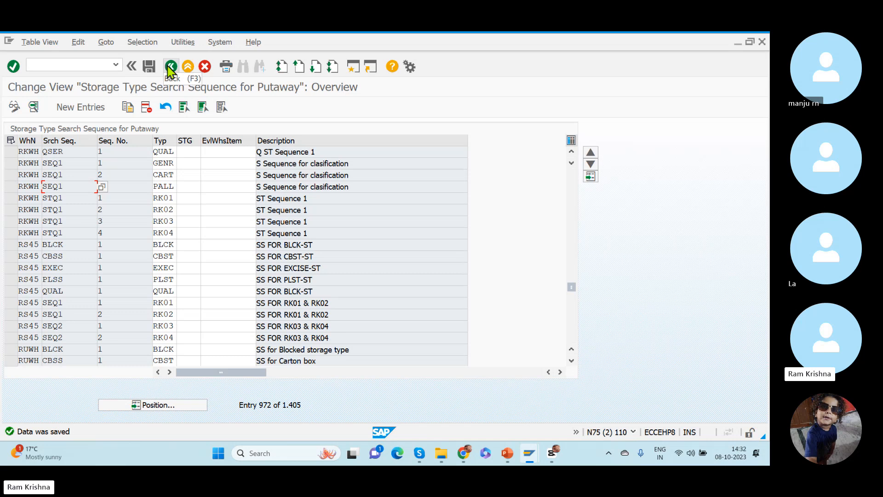
- Switch to the PowerPoint presentation and view the slide on the putaway strategy with quantity classification
key("alt+Tab")
key("Tab")
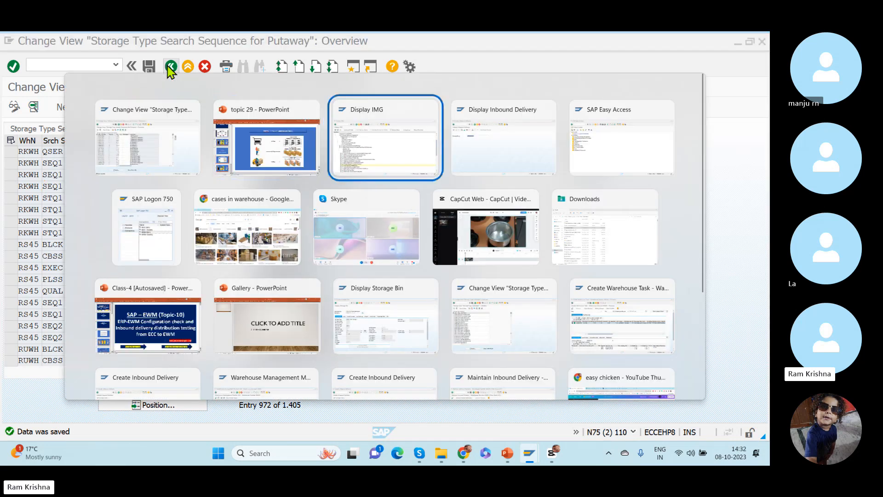
key("alt+Tab")
key("Tab")
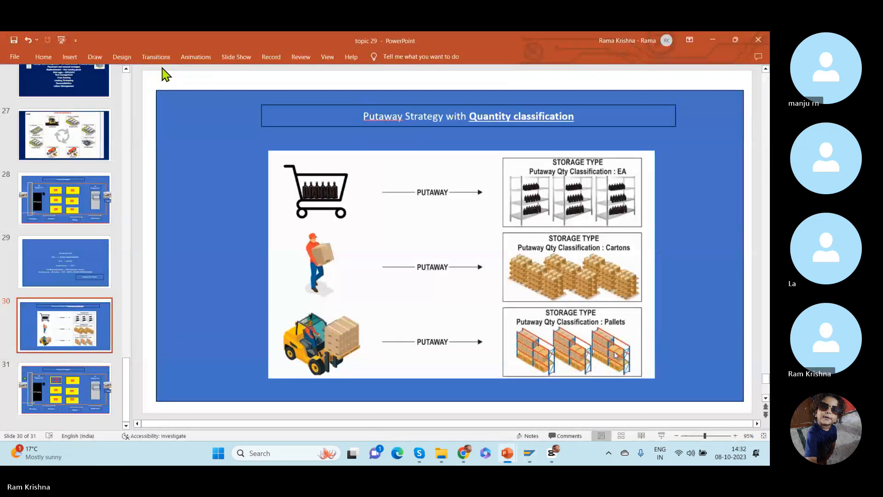